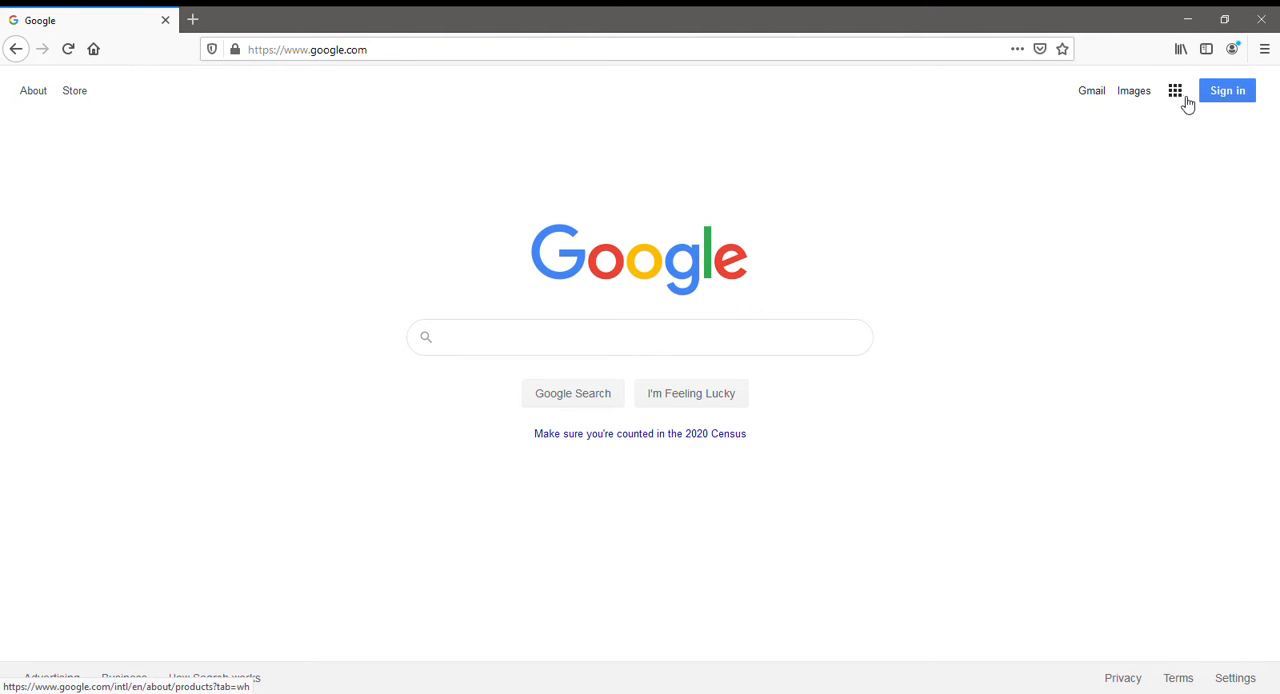
Look through the Google apps available from the Google home page and open Docs.
click(1178, 93)
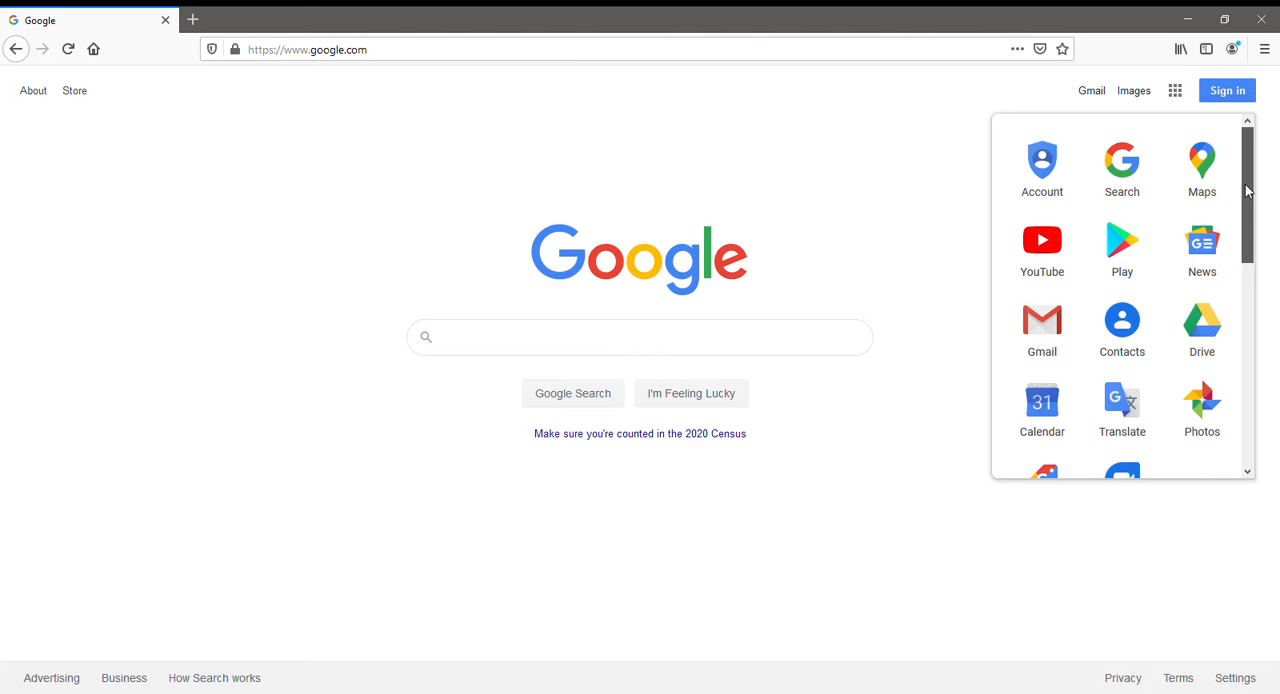
drag(1247, 191, 1247, 265)
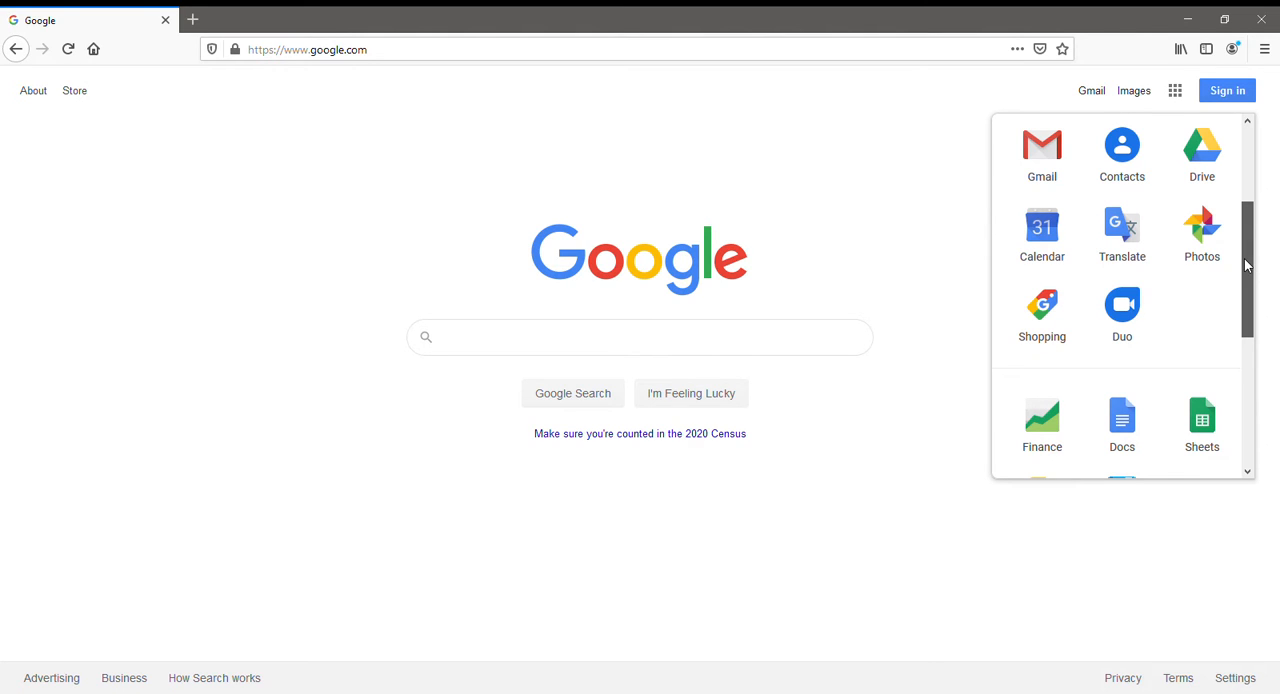
drag(1246, 265, 1246, 285)
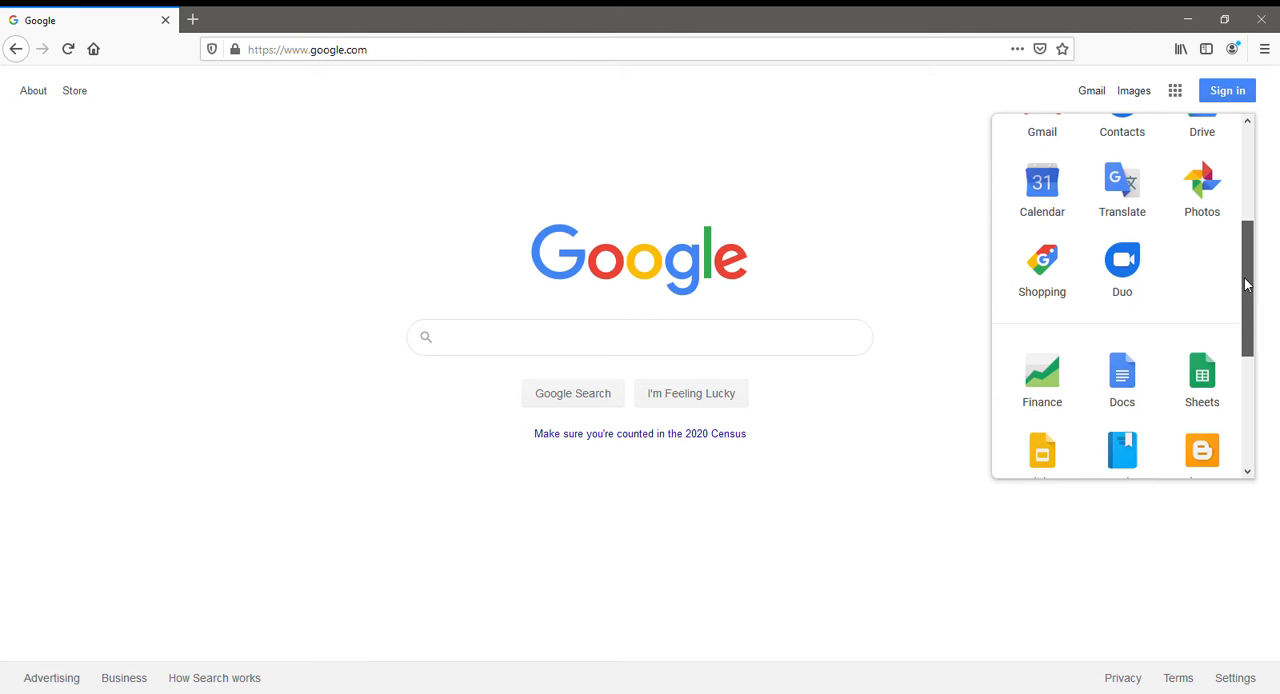
drag(1246, 285, 1246, 282)
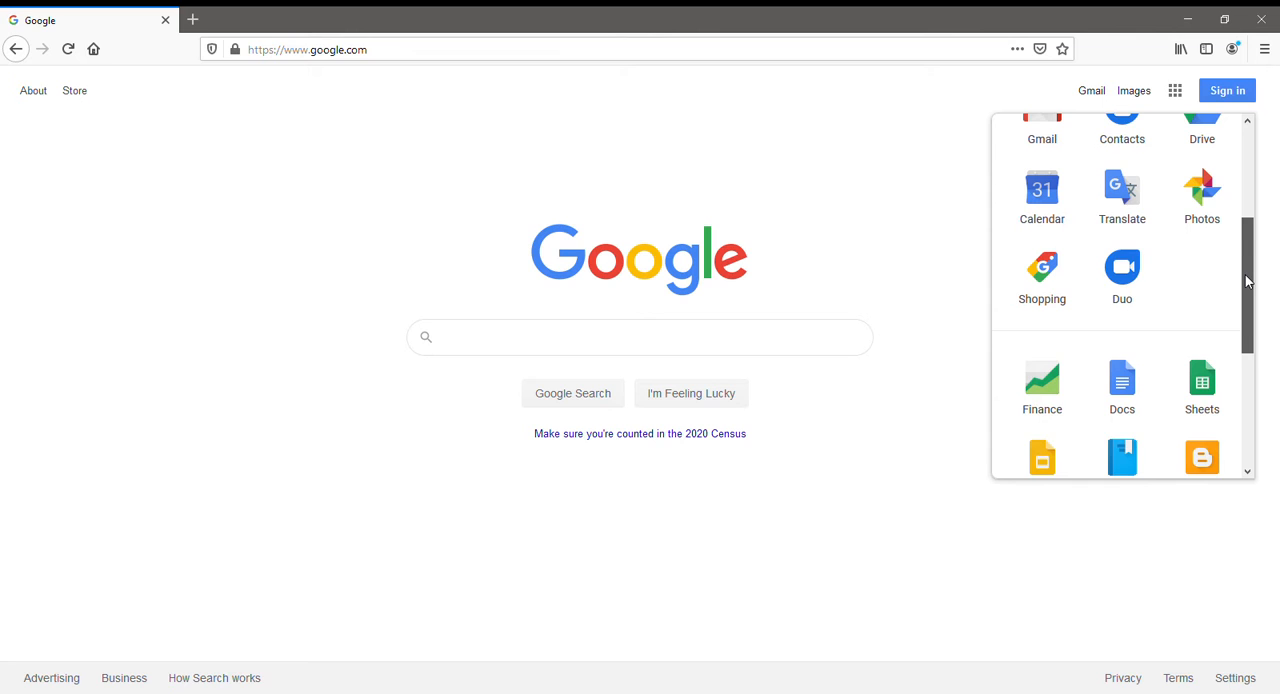
drag(1246, 282, 1246, 197)
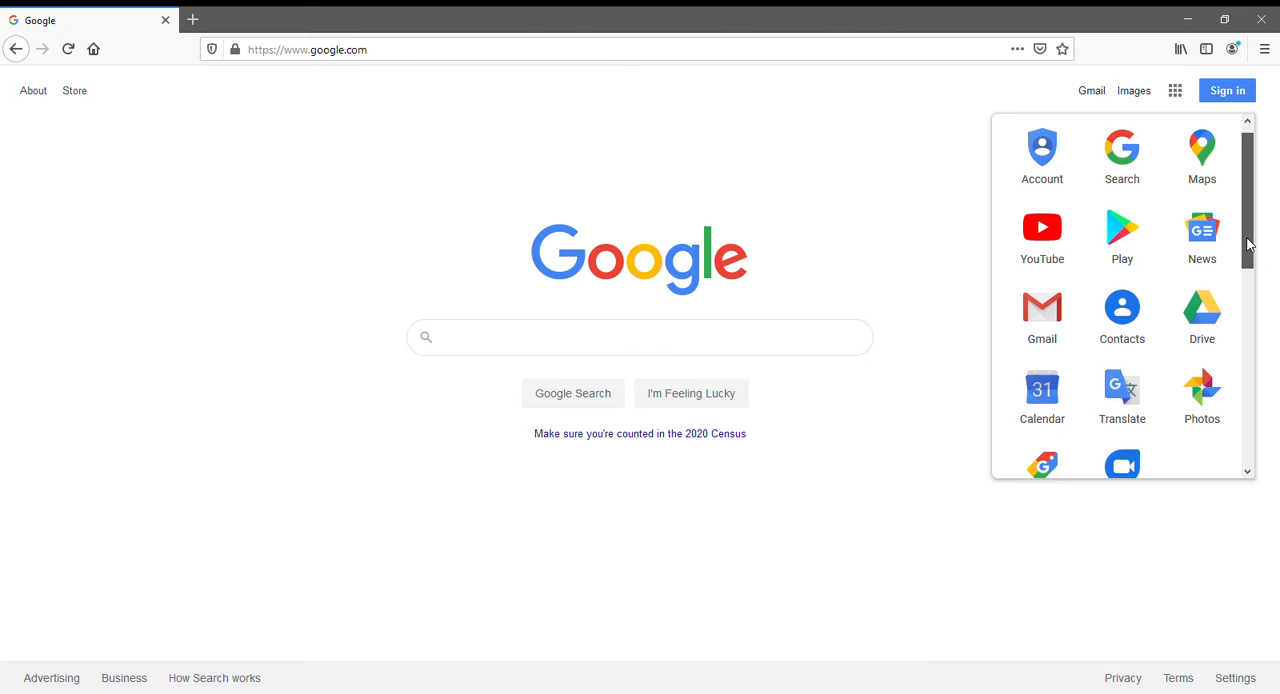
drag(1247, 244, 1250, 268)
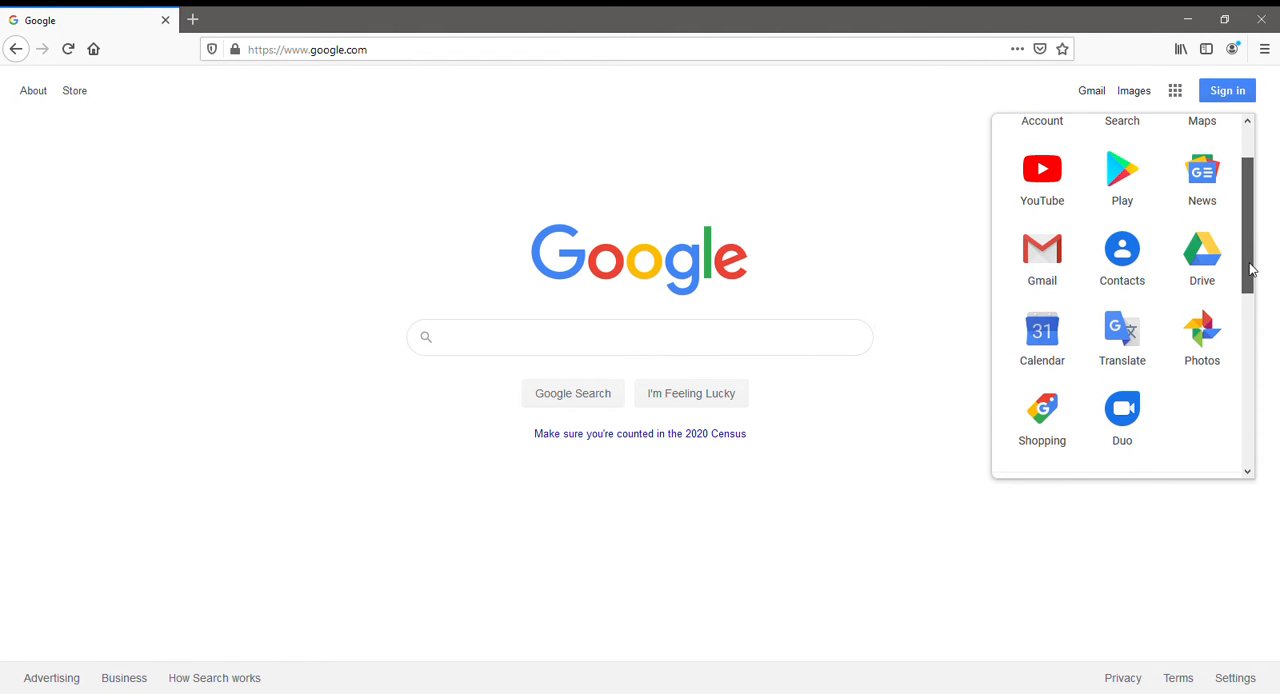
drag(1250, 268, 1246, 397)
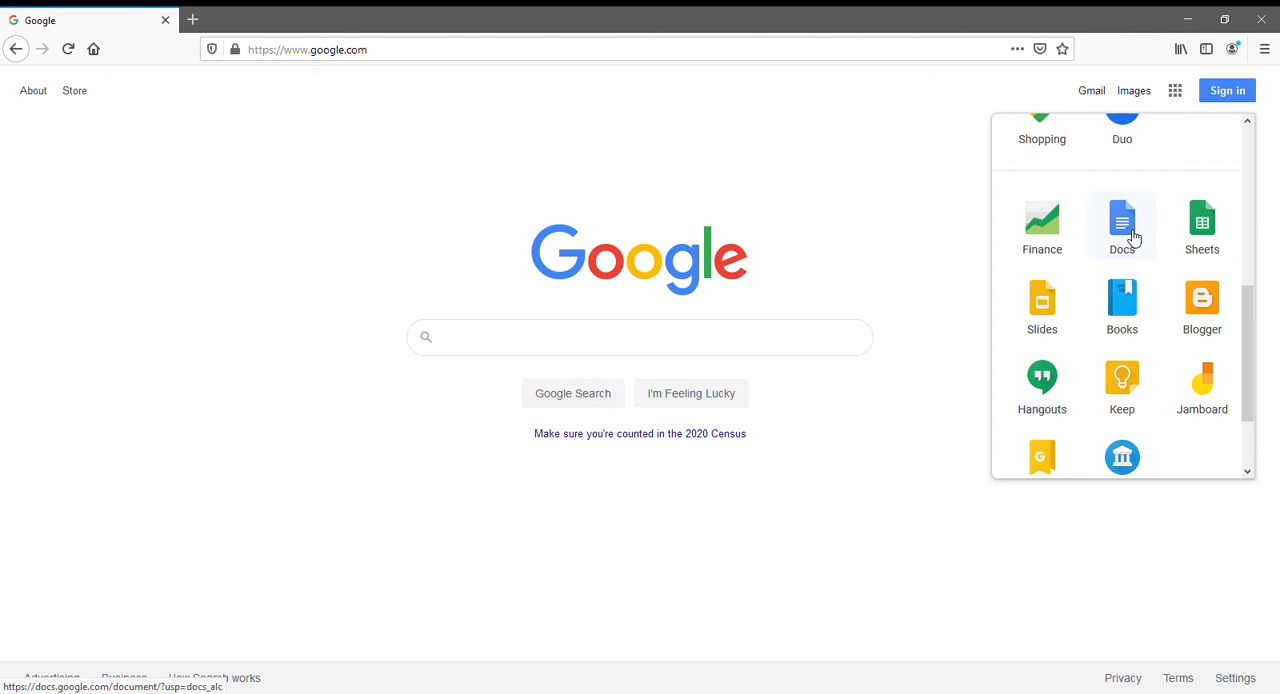
click(1133, 237)
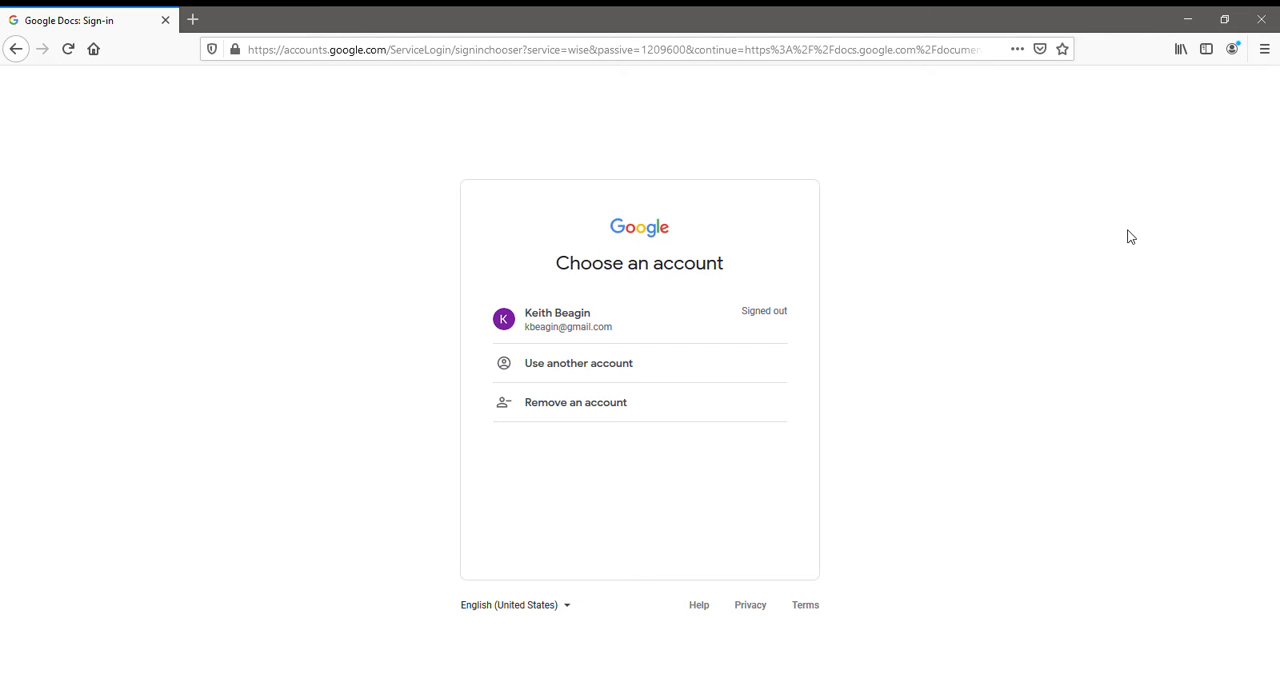
Sign in to the listed Google account by entering its password, and create a blank document.
click(617, 336)
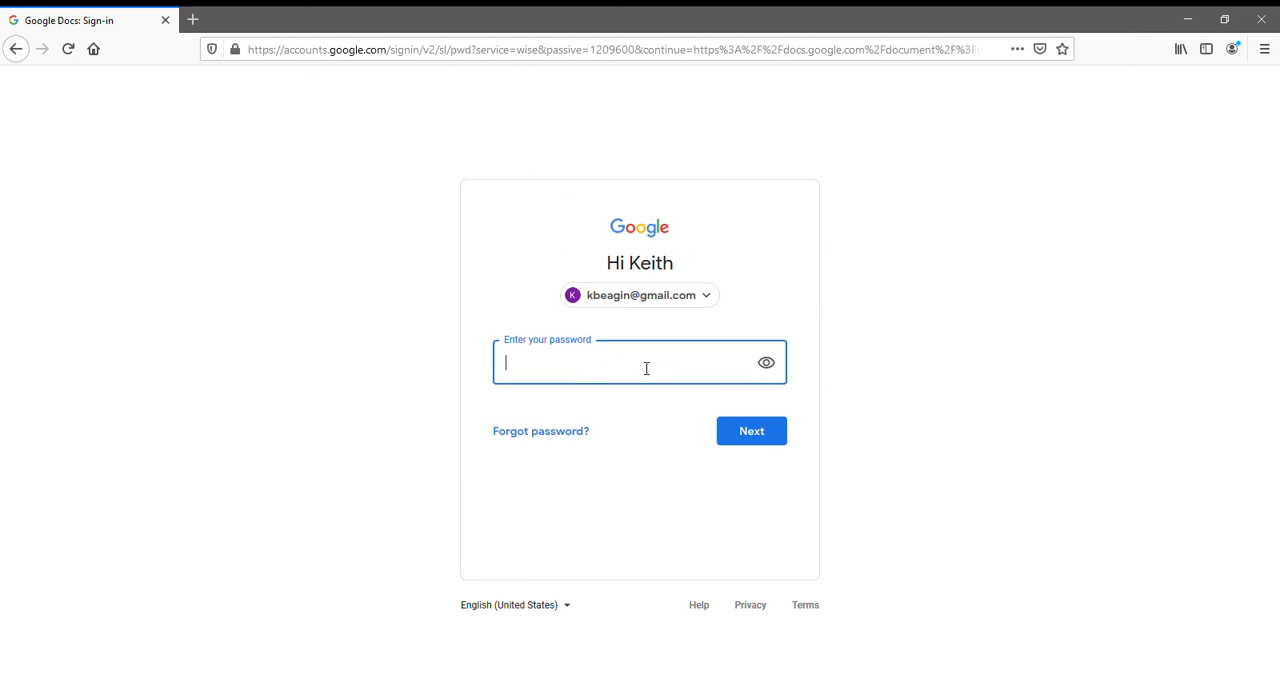
text(••••••••)
click(760, 437)
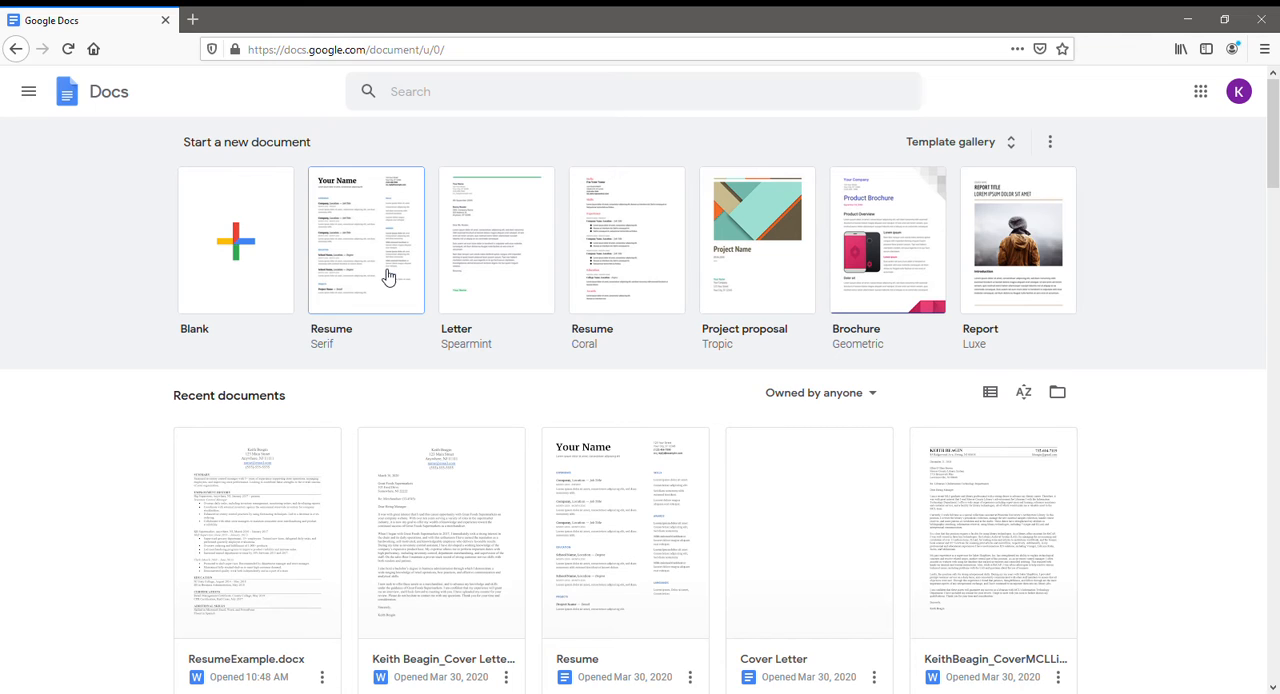
click(260, 250)
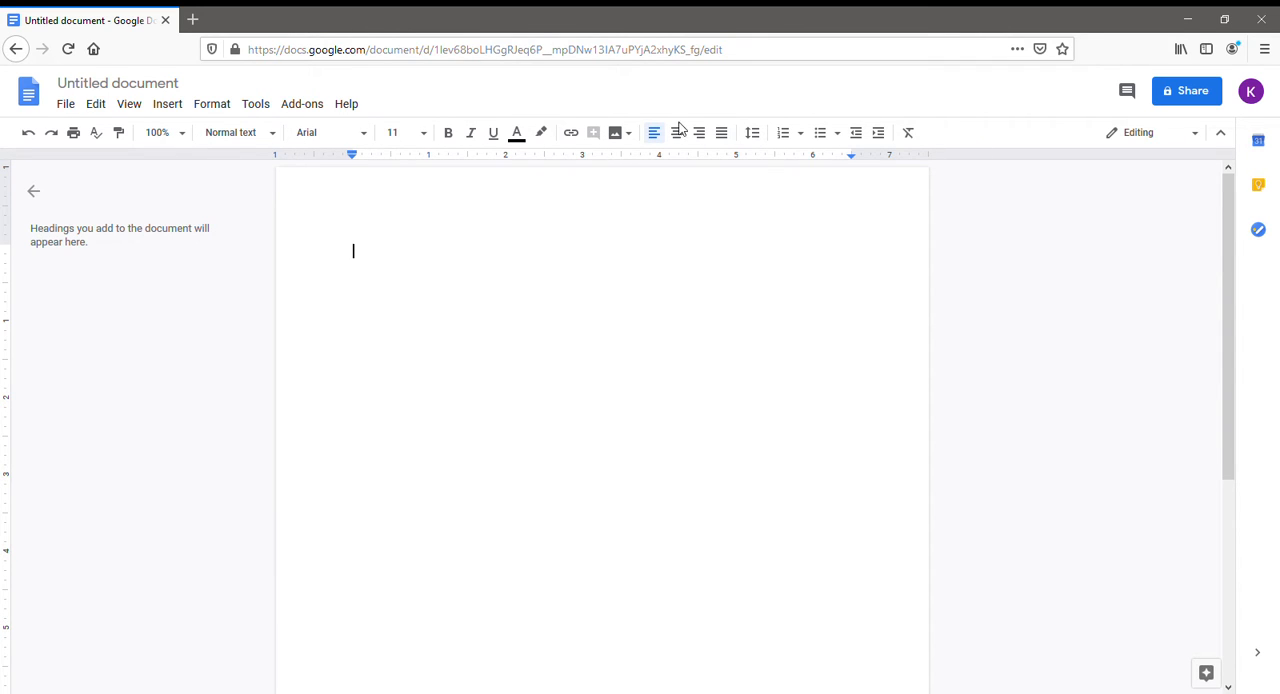
click(94, 106)
click(135, 108)
click(170, 108)
mouse_move(211, 112)
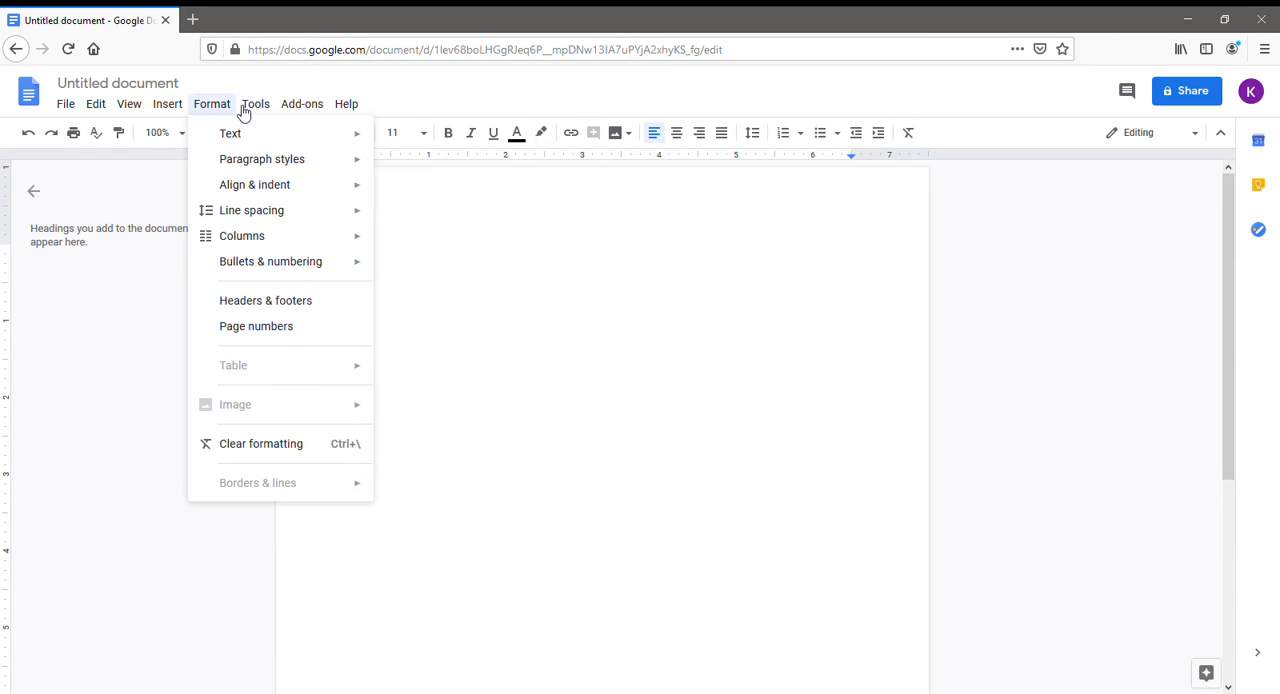
click(258, 106)
click(258, 106)
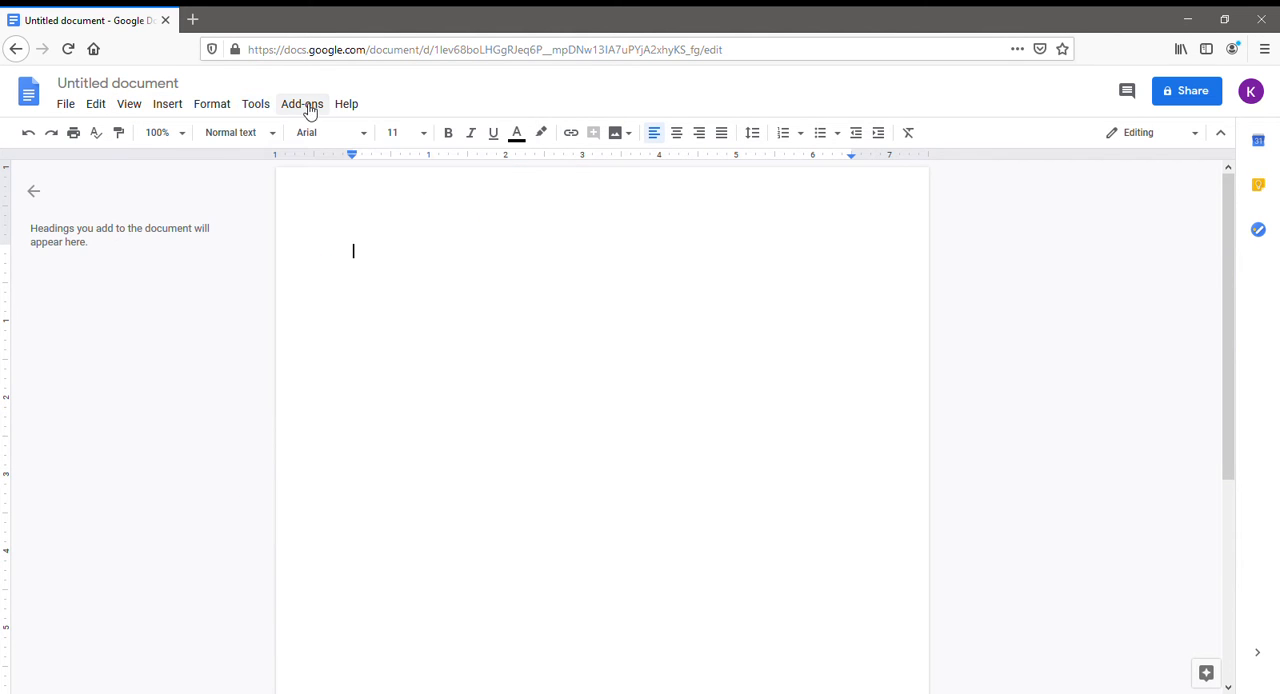
click(255, 110)
click(214, 108)
mouse_move(181, 112)
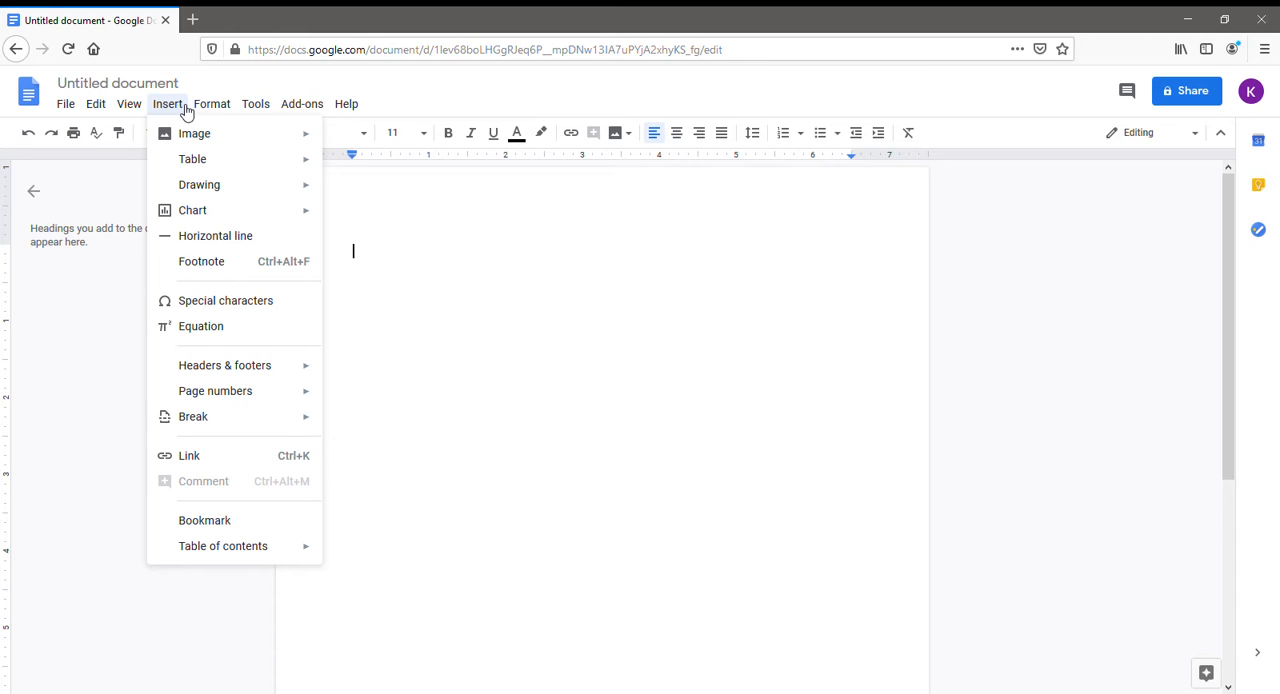
click(185, 112)
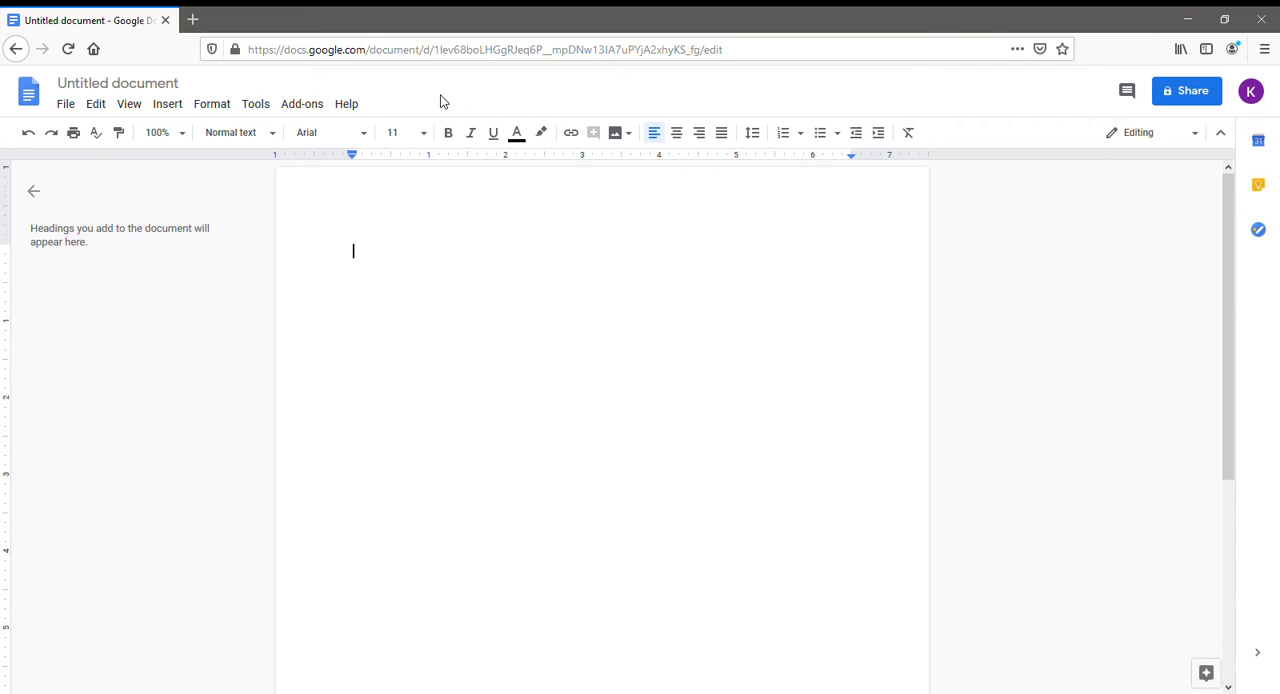
Set the blank document's text to font size 14 and the font to Times New Roman.
click(431, 137)
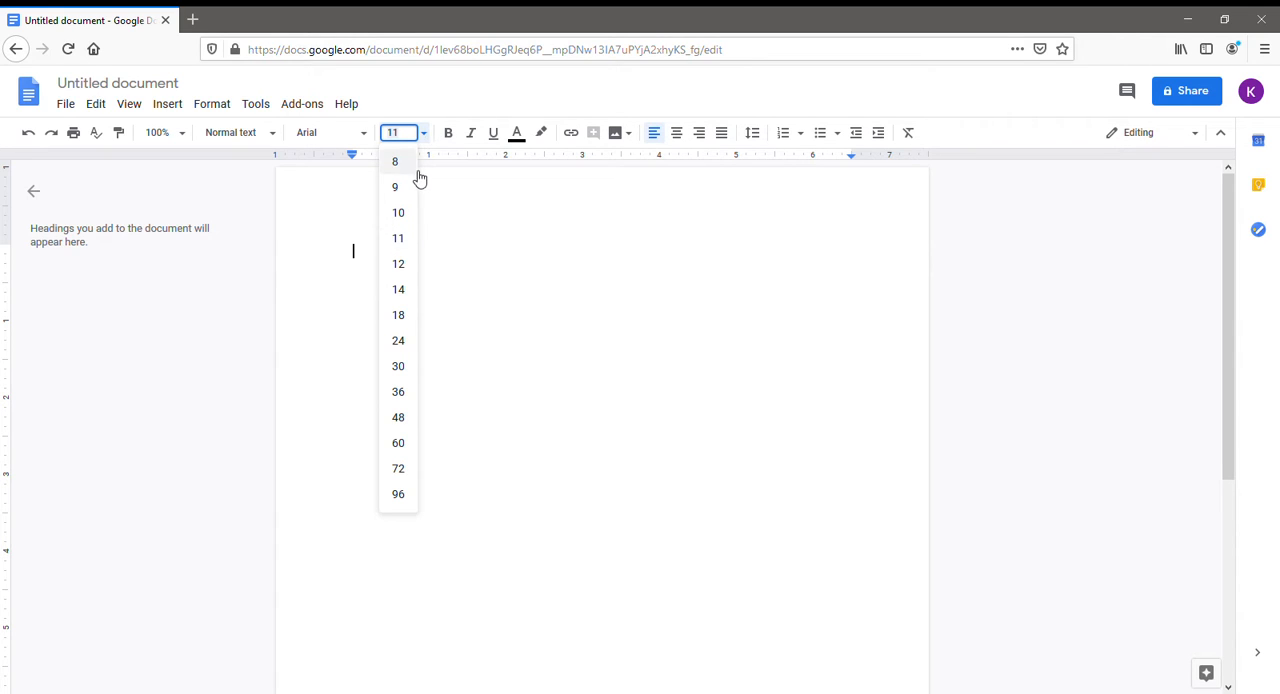
click(399, 290)
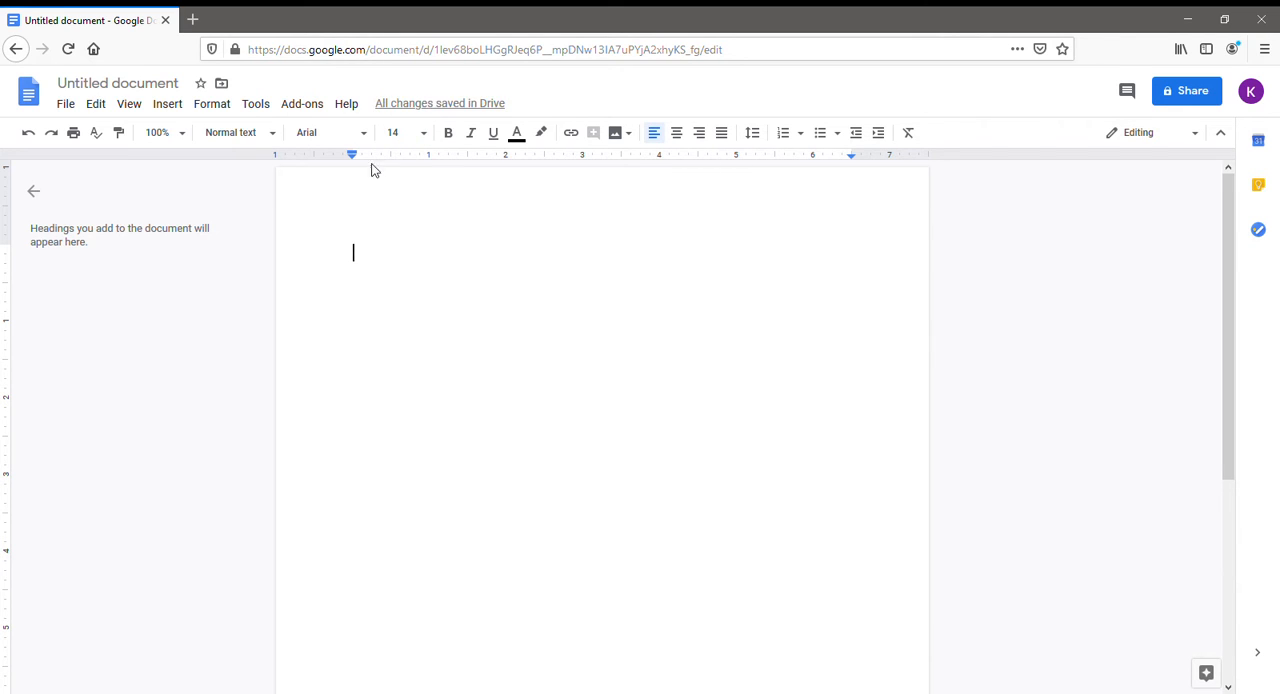
click(368, 135)
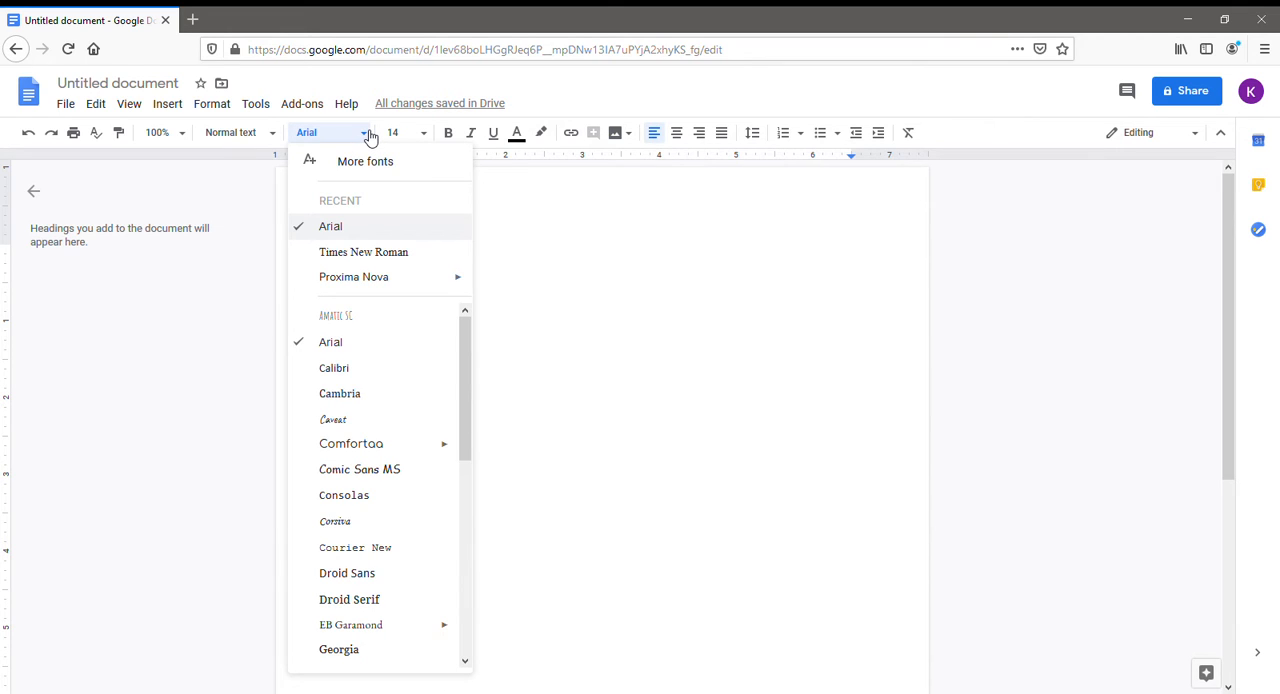
click(361, 262)
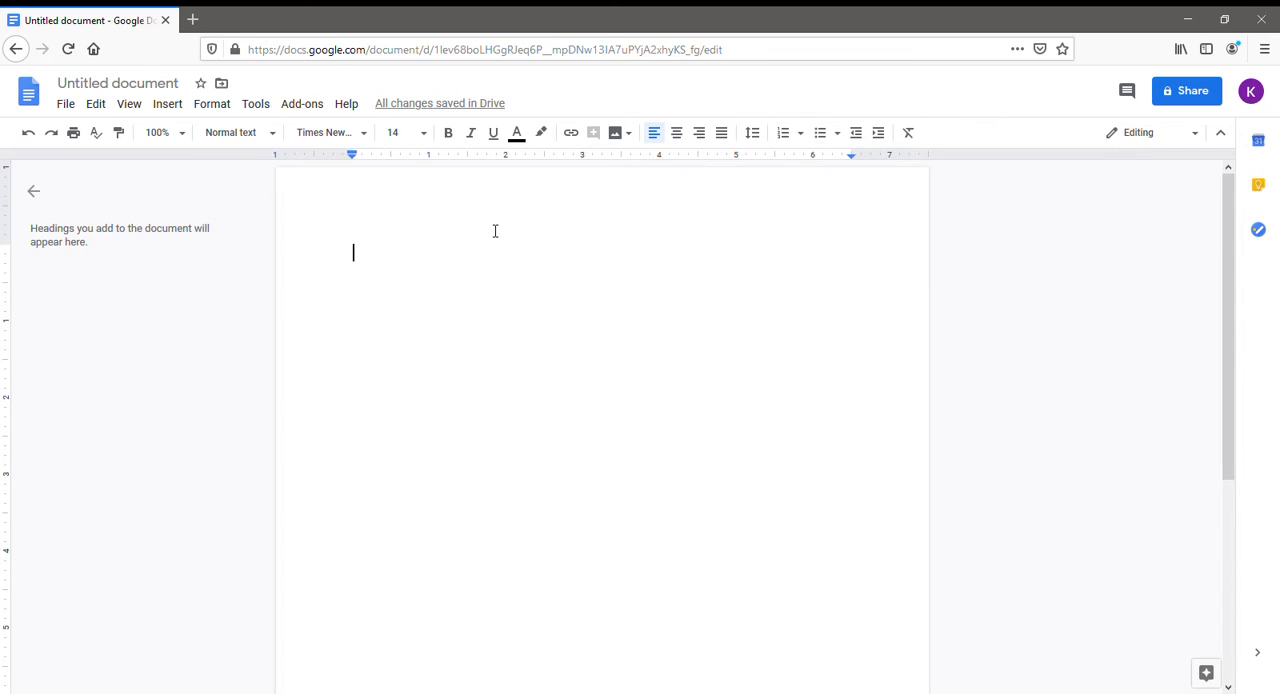
Set the document's line spacing to Single and check that the option is selected.
click(754, 133)
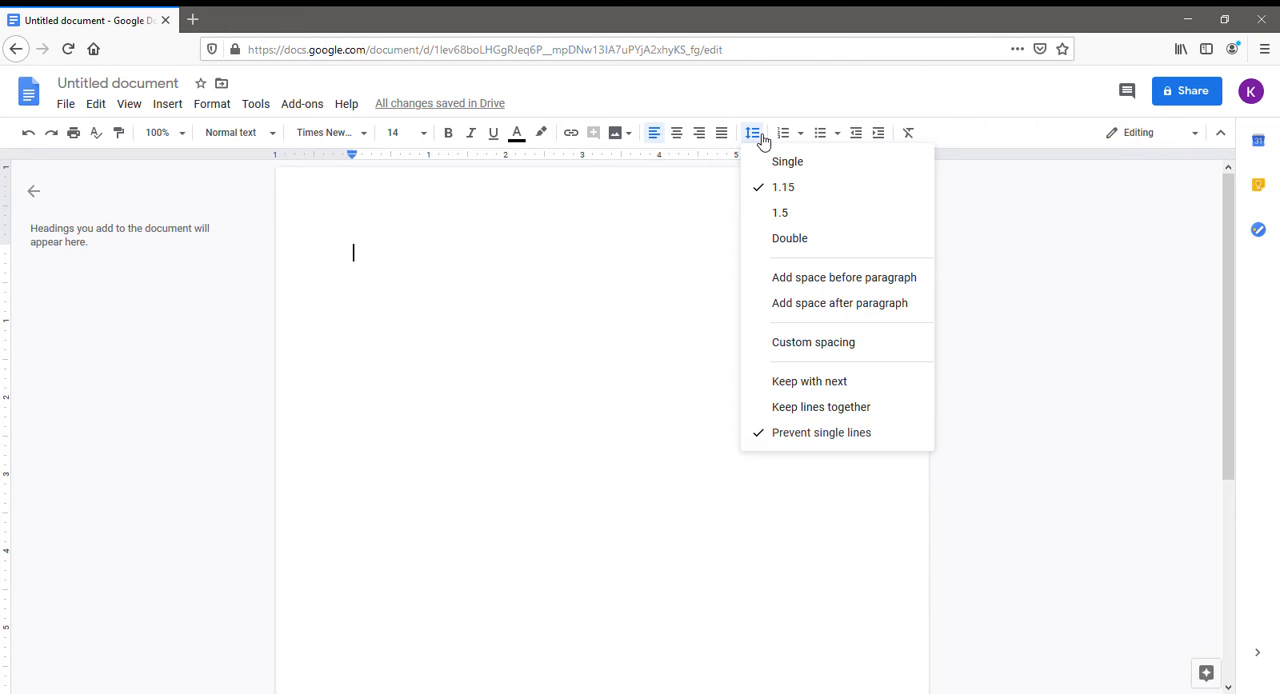
click(816, 168)
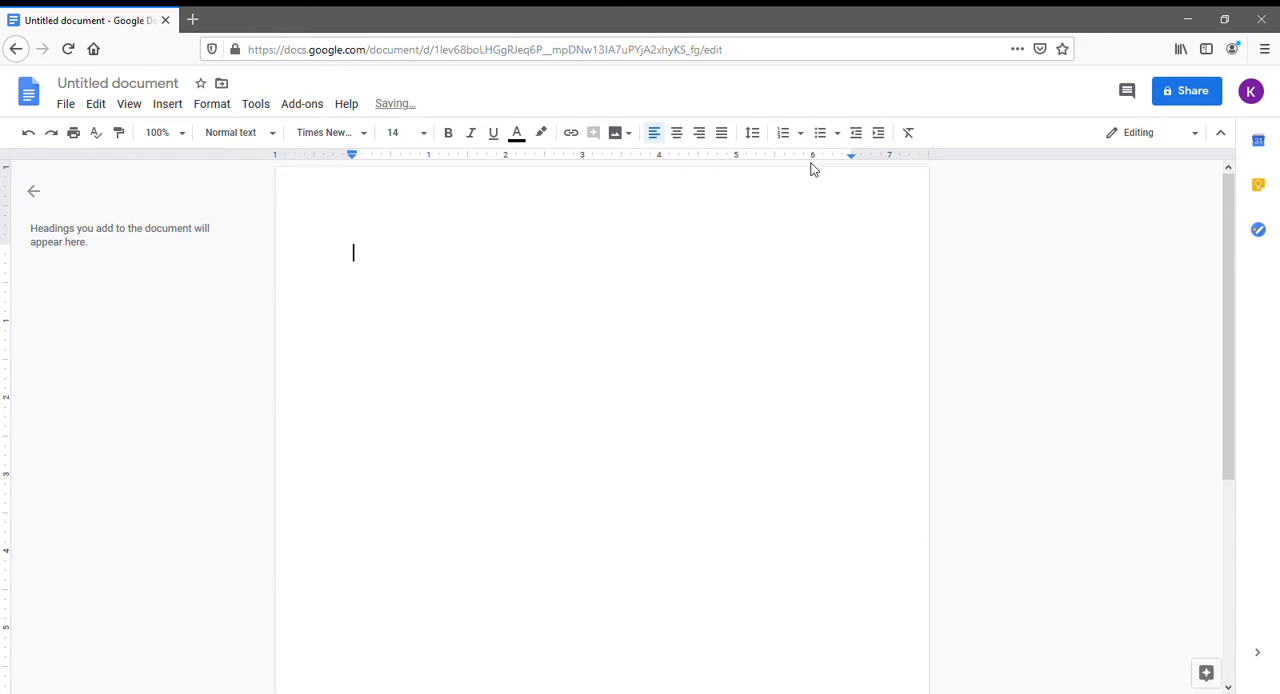
click(763, 146)
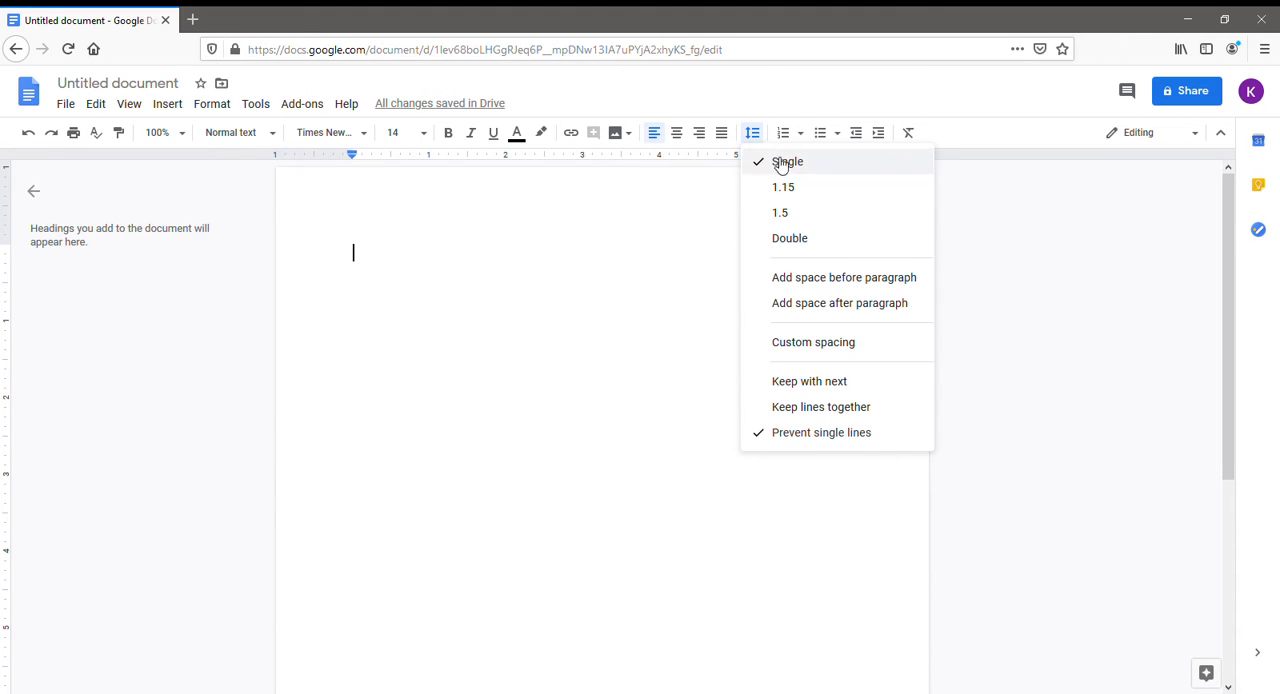
click(762, 139)
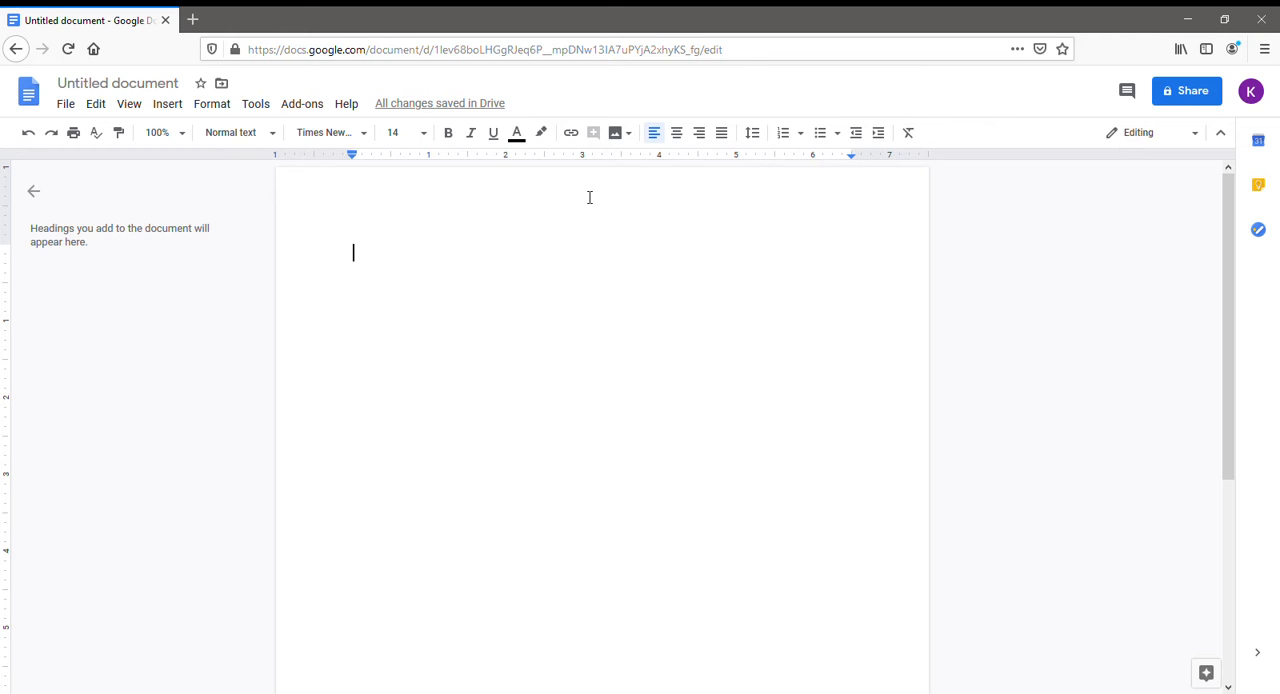
Go through the page setup and accept it with 1-inch top, bottom, left and right margins.
click(66, 104)
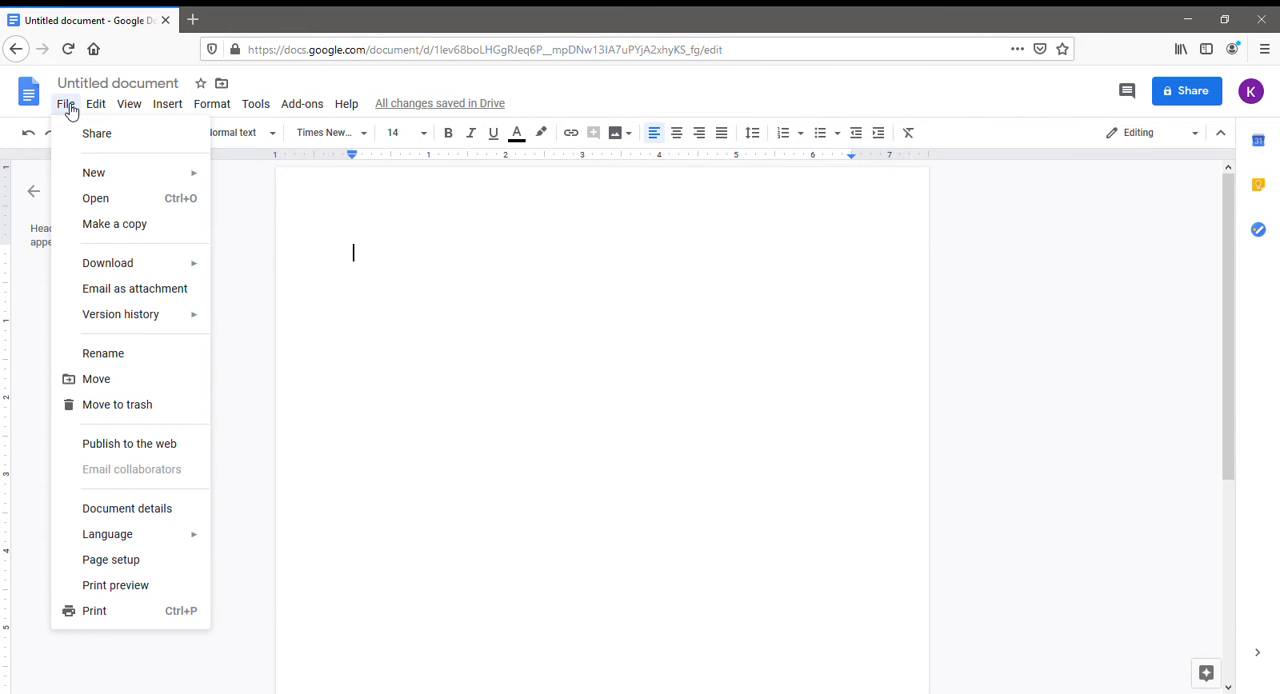
click(102, 571)
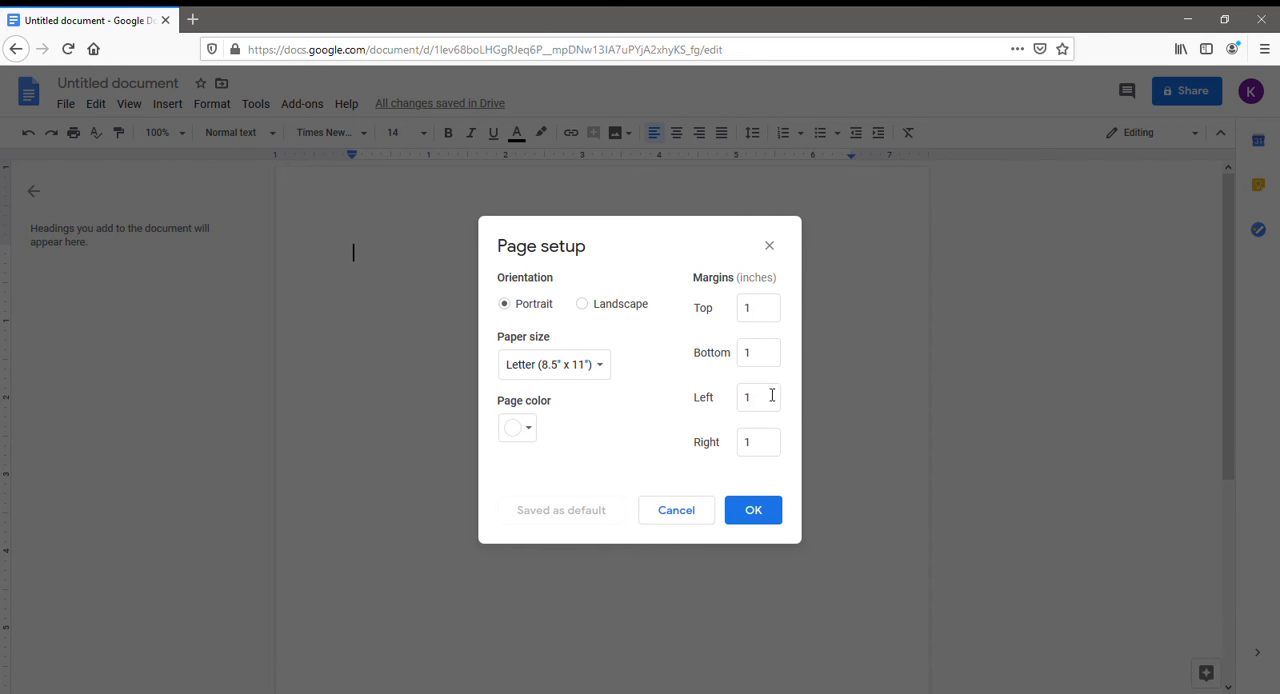
click(772, 313)
click(773, 356)
click(786, 402)
click(788, 440)
click(758, 512)
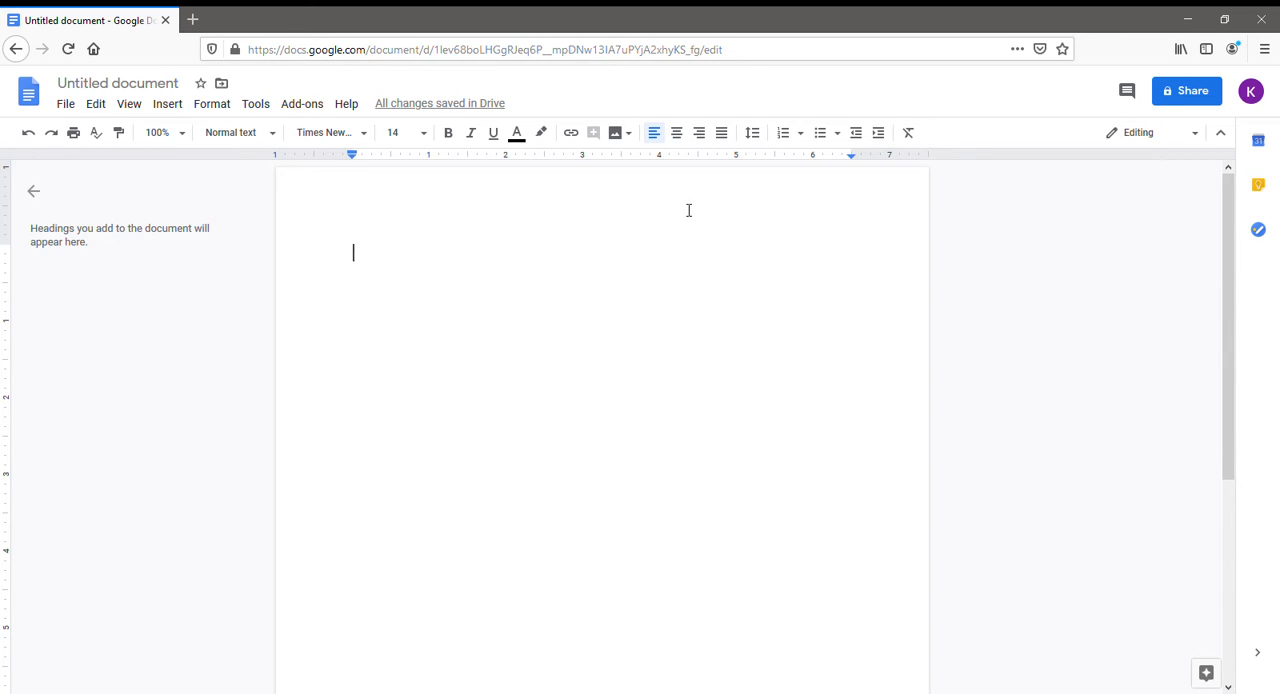
Centre-align the text and enter the person's full name as the first line of the document.
click(686, 139)
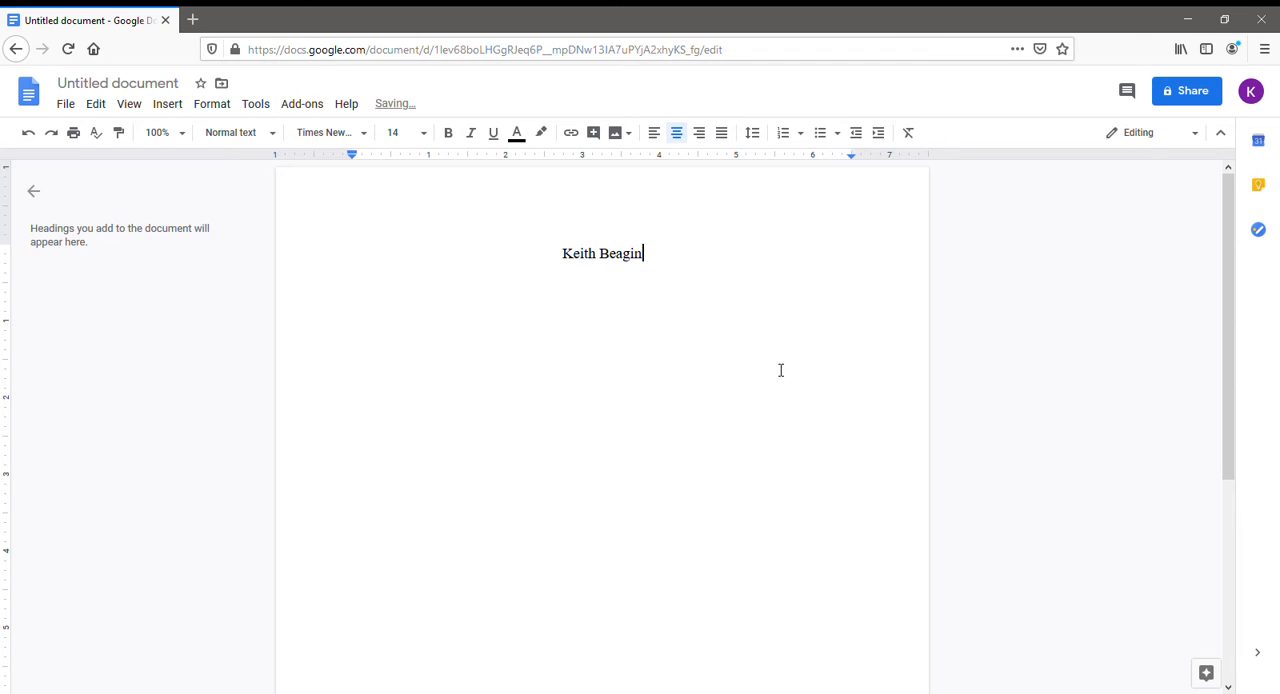
key(Return)
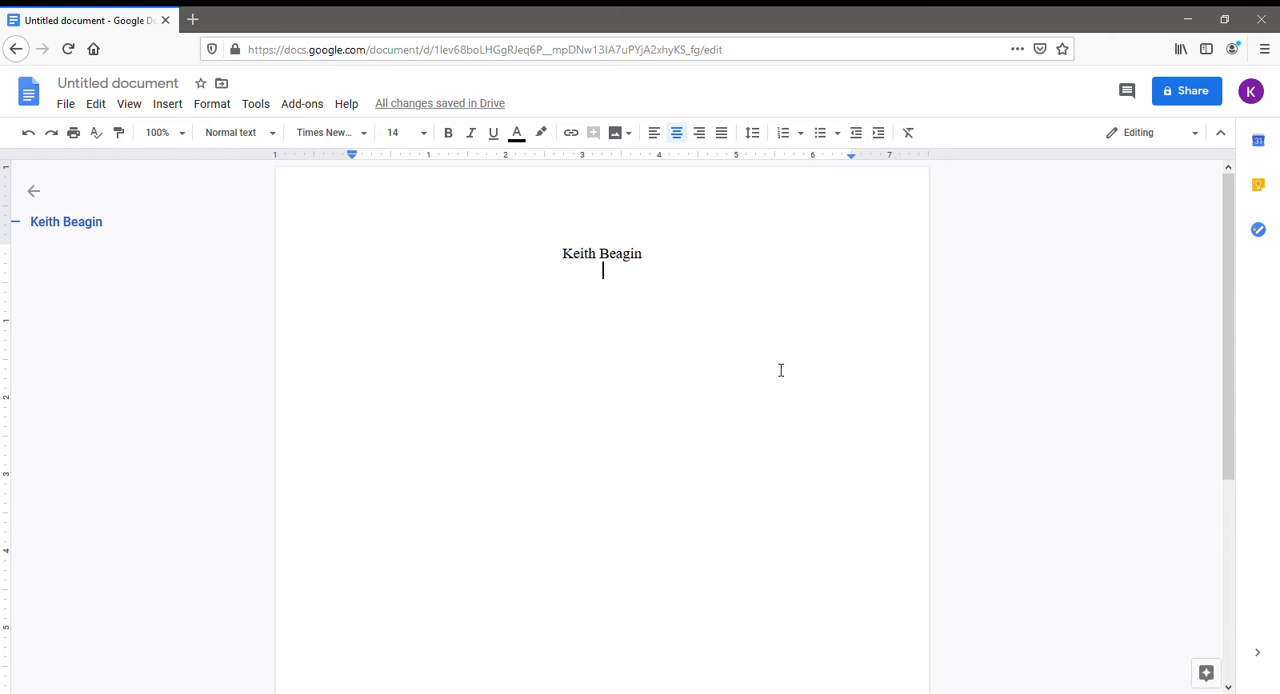
Add the postal address below the name on two lines, street first, followed by city, state and ZIP code.
text(123 )
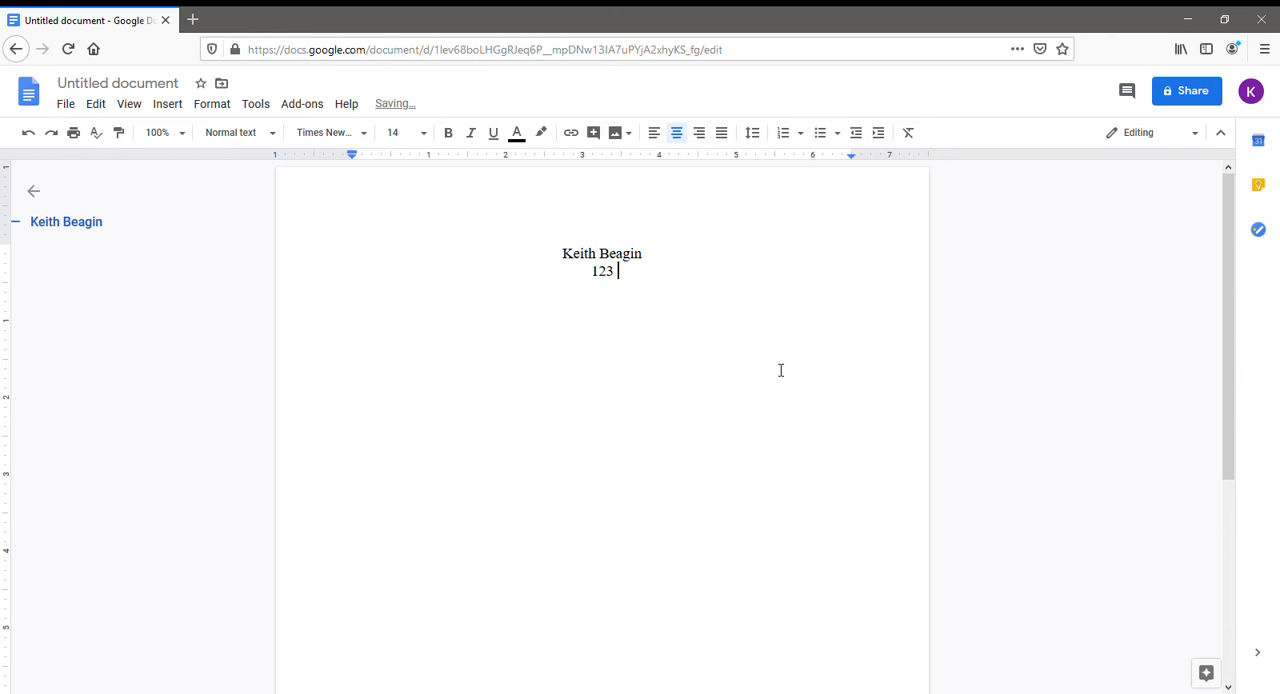
text(Main Street)
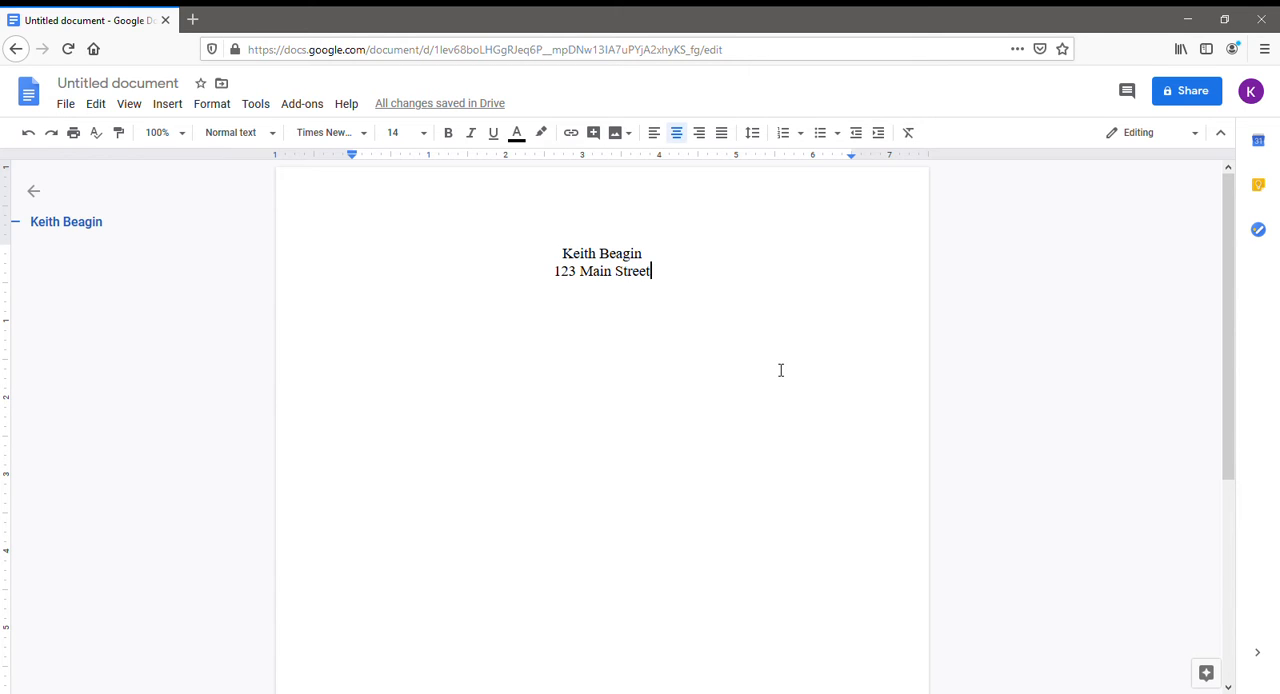
key(Return)
text(An)
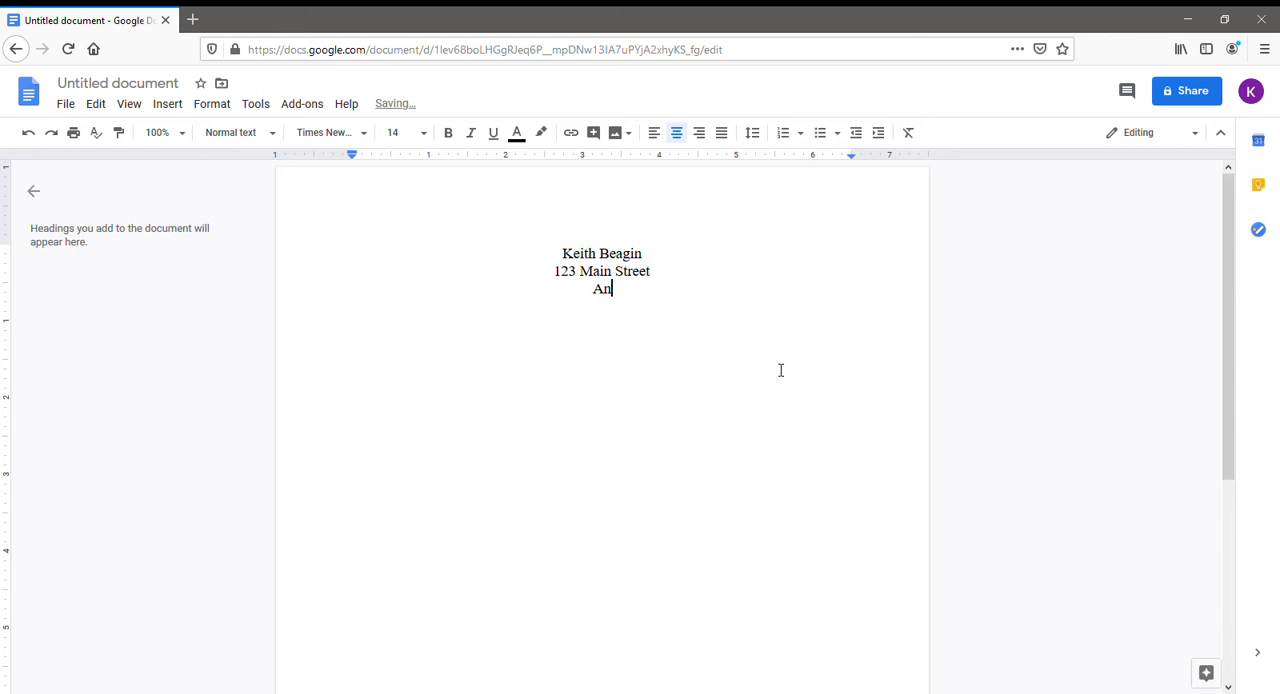
text(ywhere, NJ 11111)
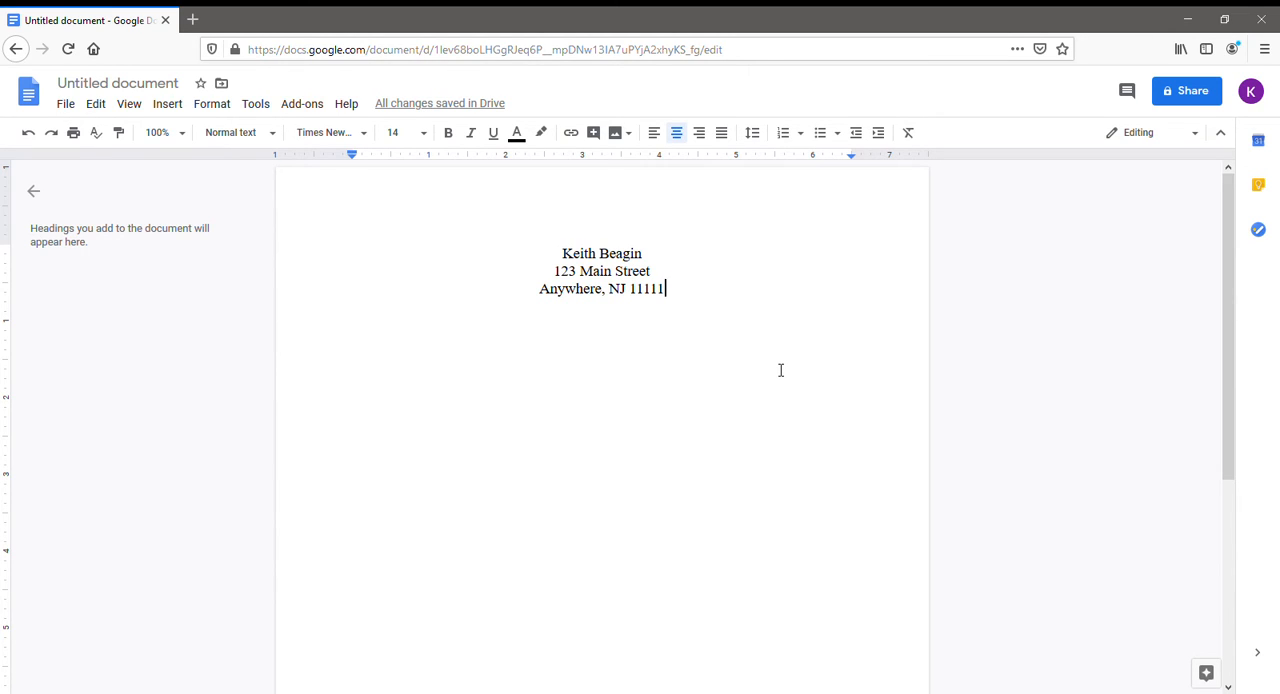
key(Return)
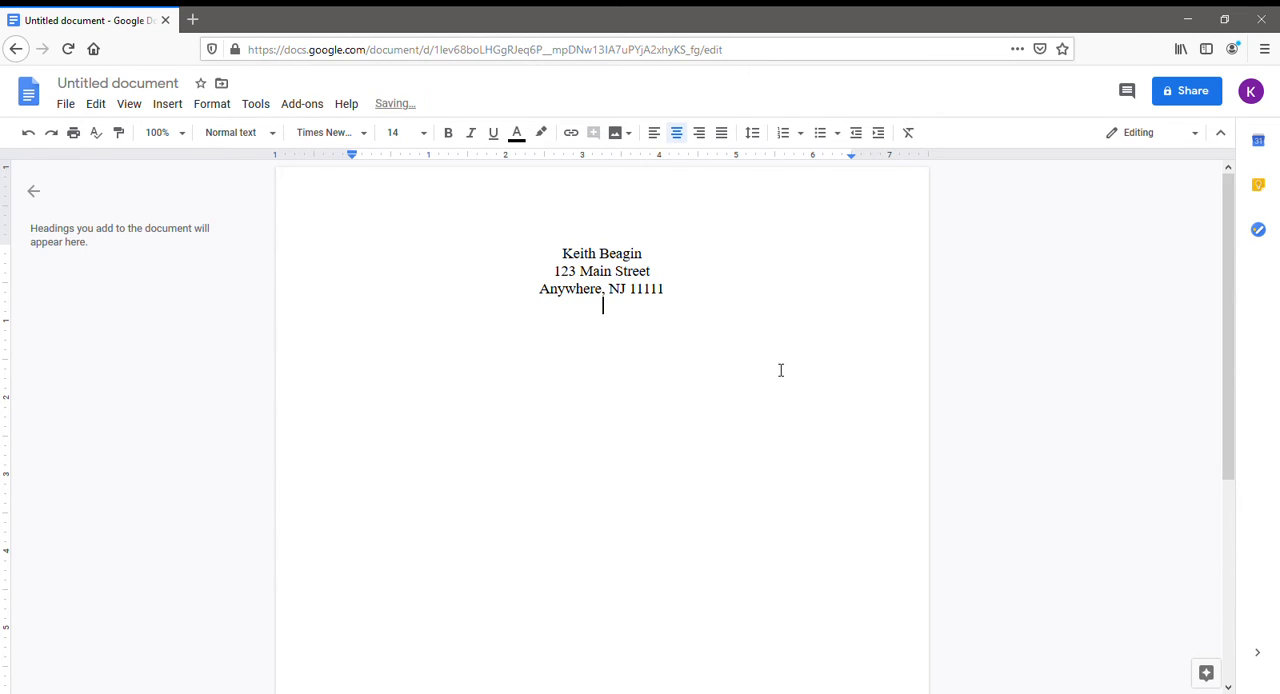
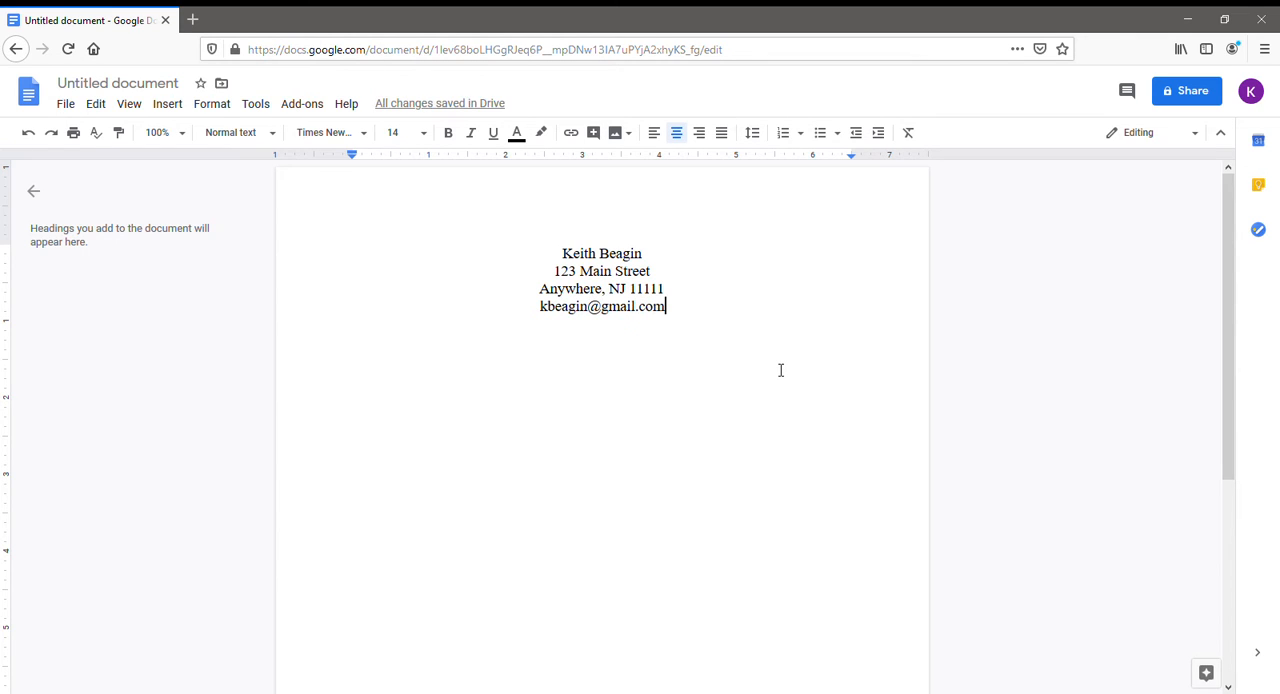
Add the contact's e-mail address as a linked line below the postal address and start a new line.
key(Return)
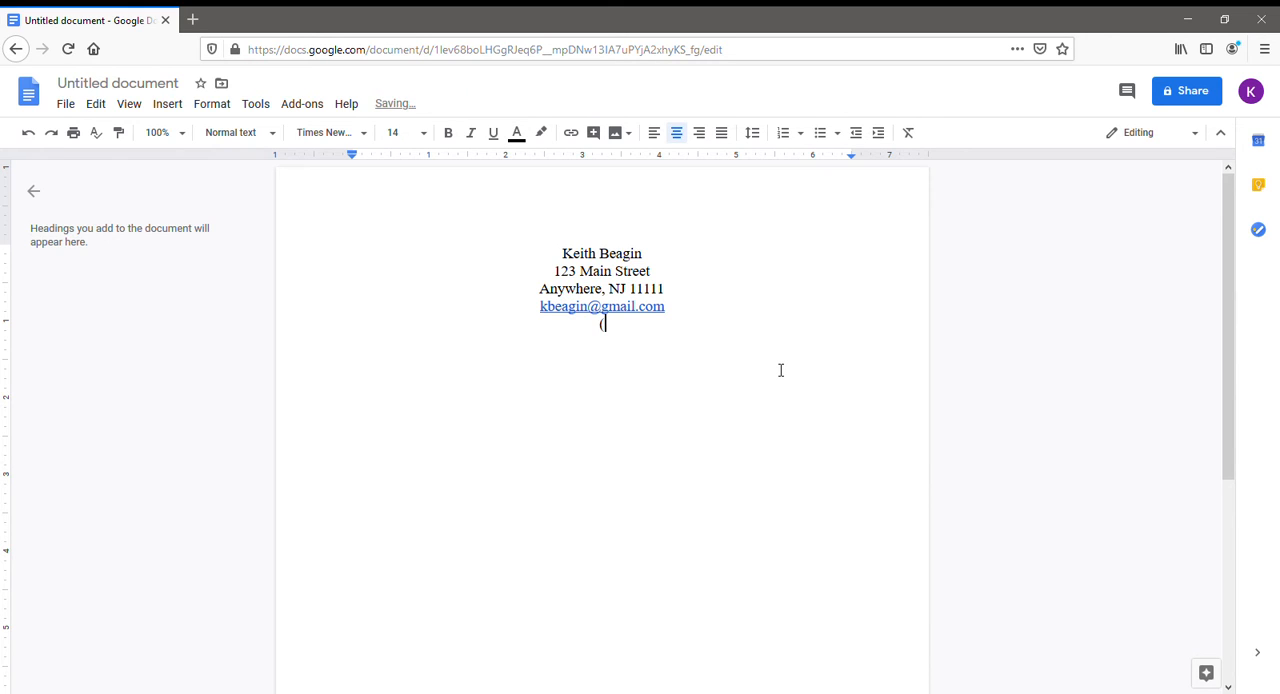
Add the contact's phone number below the e-mail address, with the area code in parentheses and hyphens between the groups.
text((555)-)
key(BackSpace)
text(-555-5555)
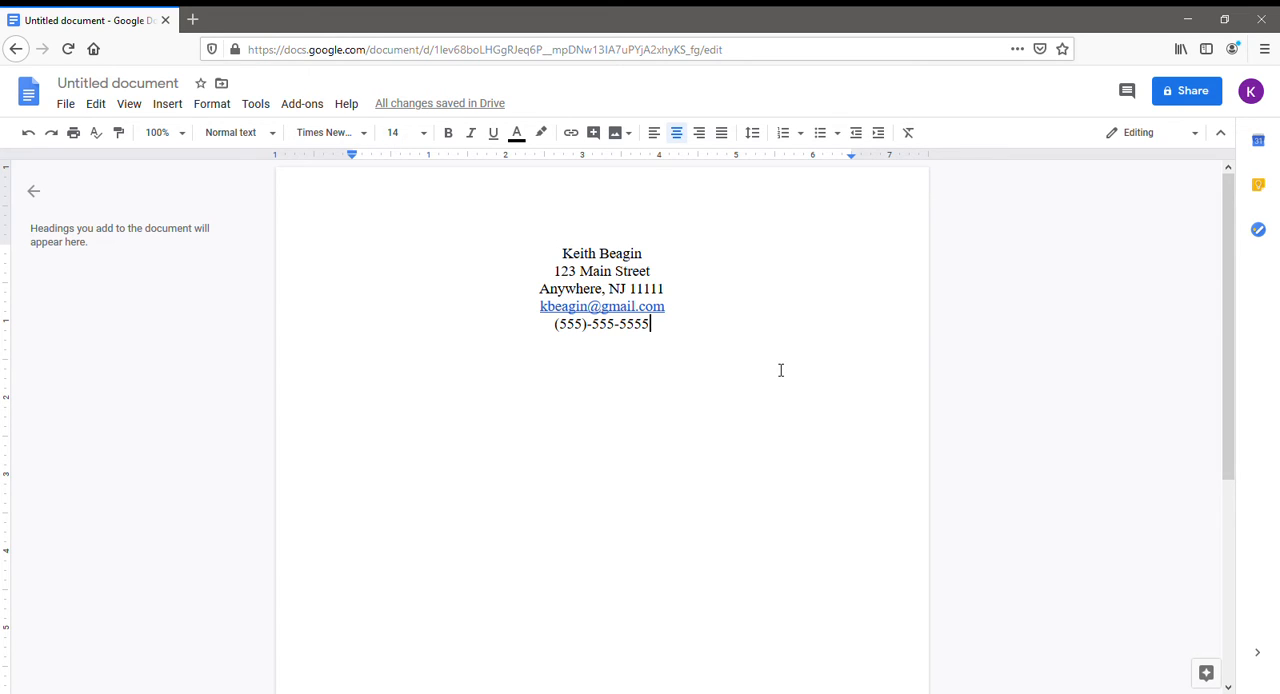
Switch to left alignment below the contact details and enter the section heading "Summary" after one blank line.
key(Return)
click(658, 140)
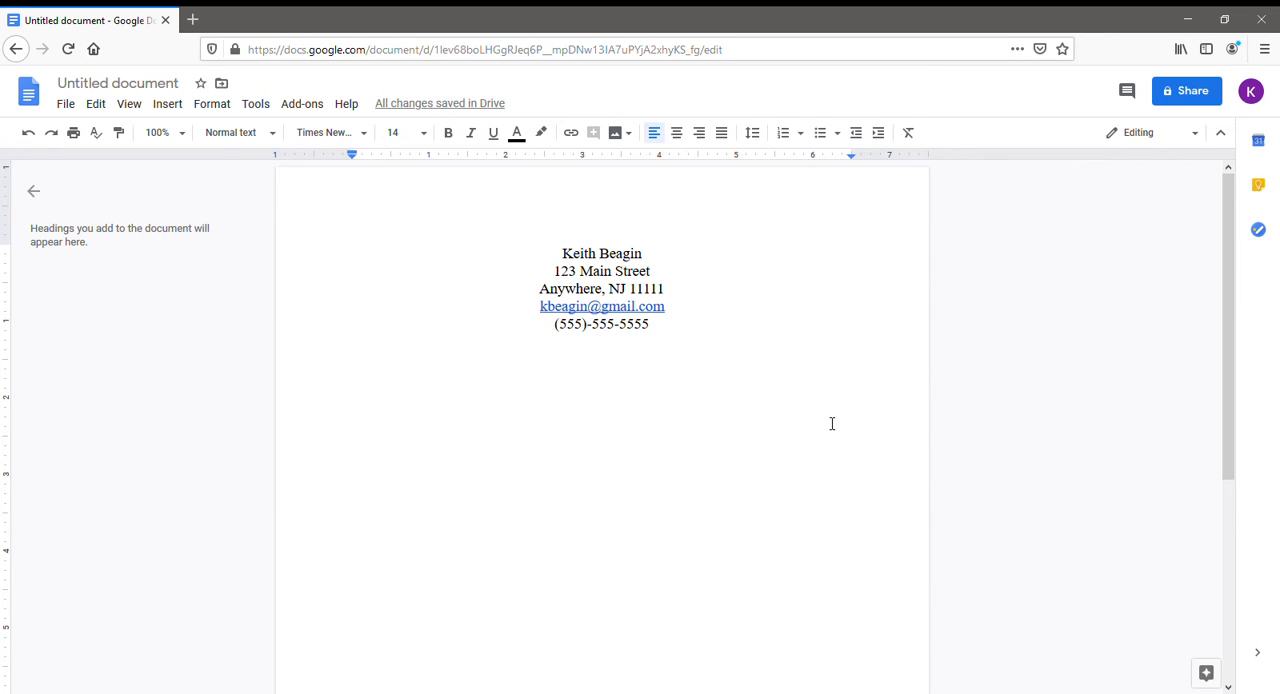
key(Return)
text(S)
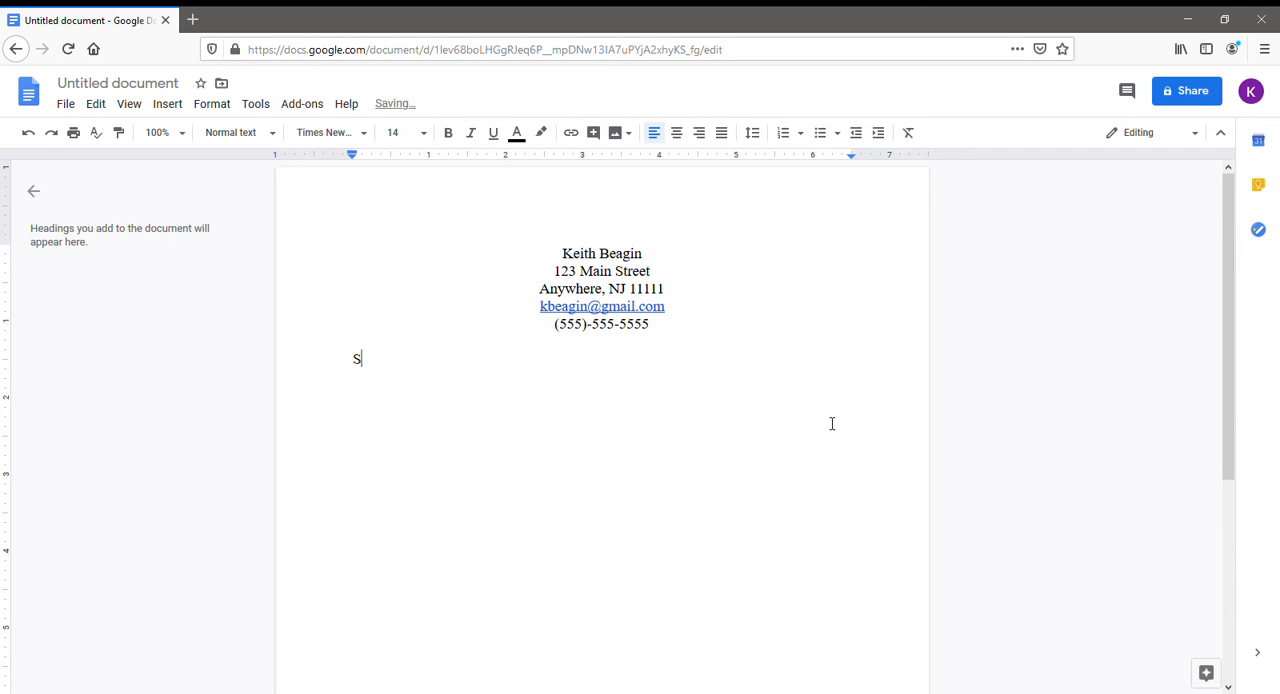
text(ummary)
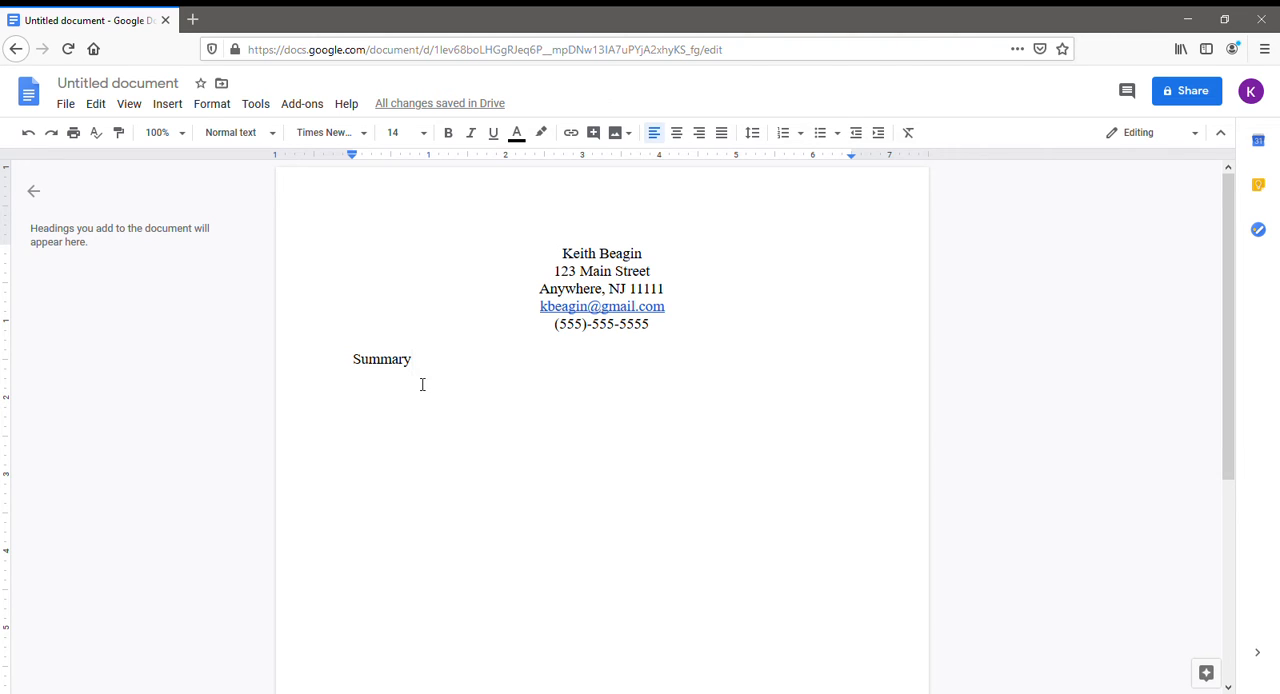
Make the "Summary" heading bold and start a non-bold line below it.
drag(413, 361, 357, 366)
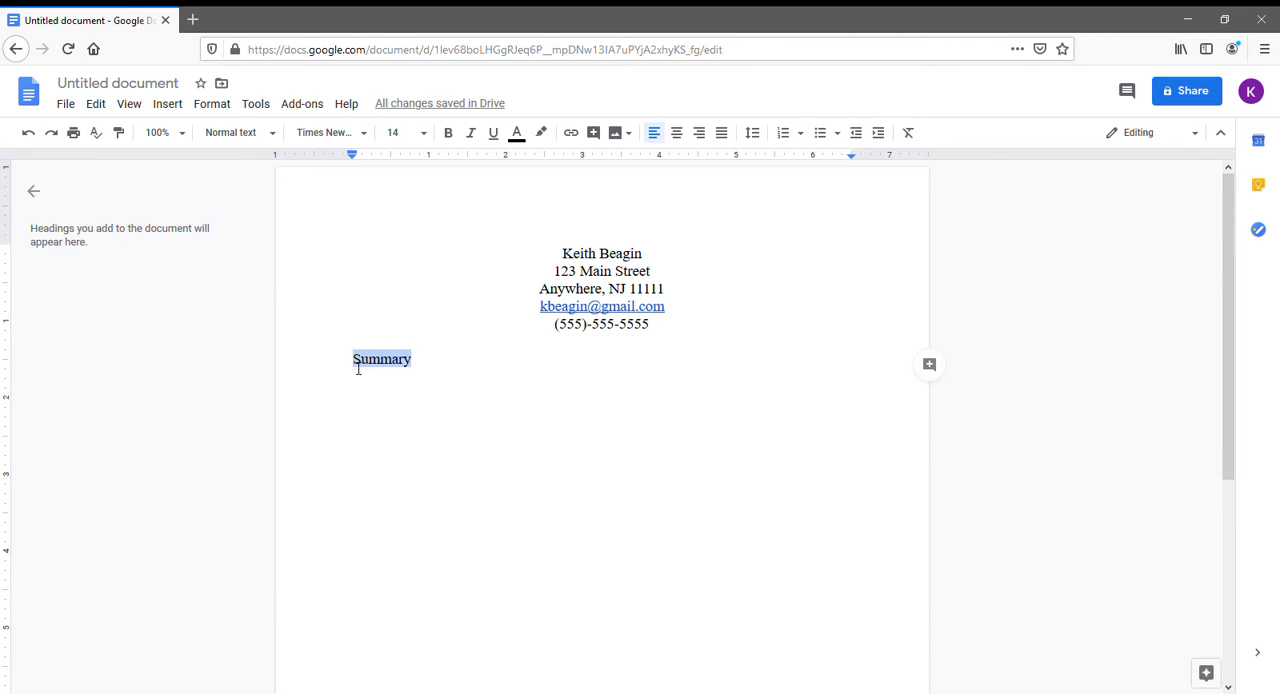
click(449, 133)
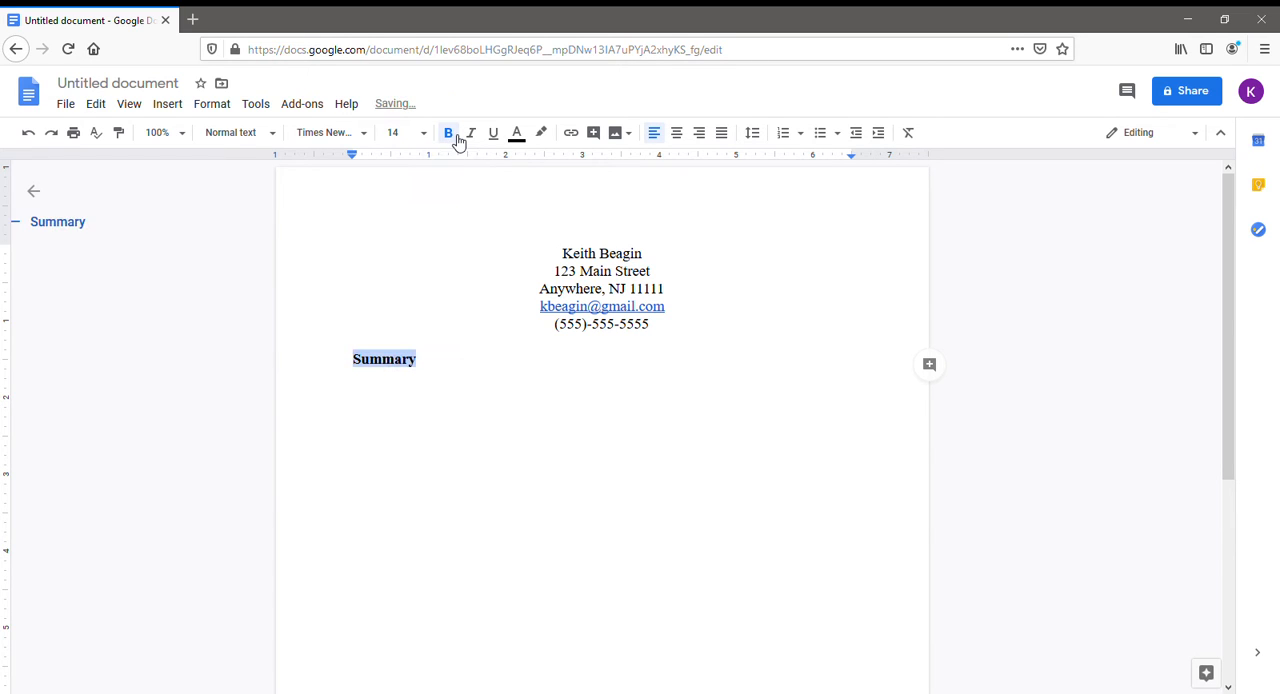
click(435, 367)
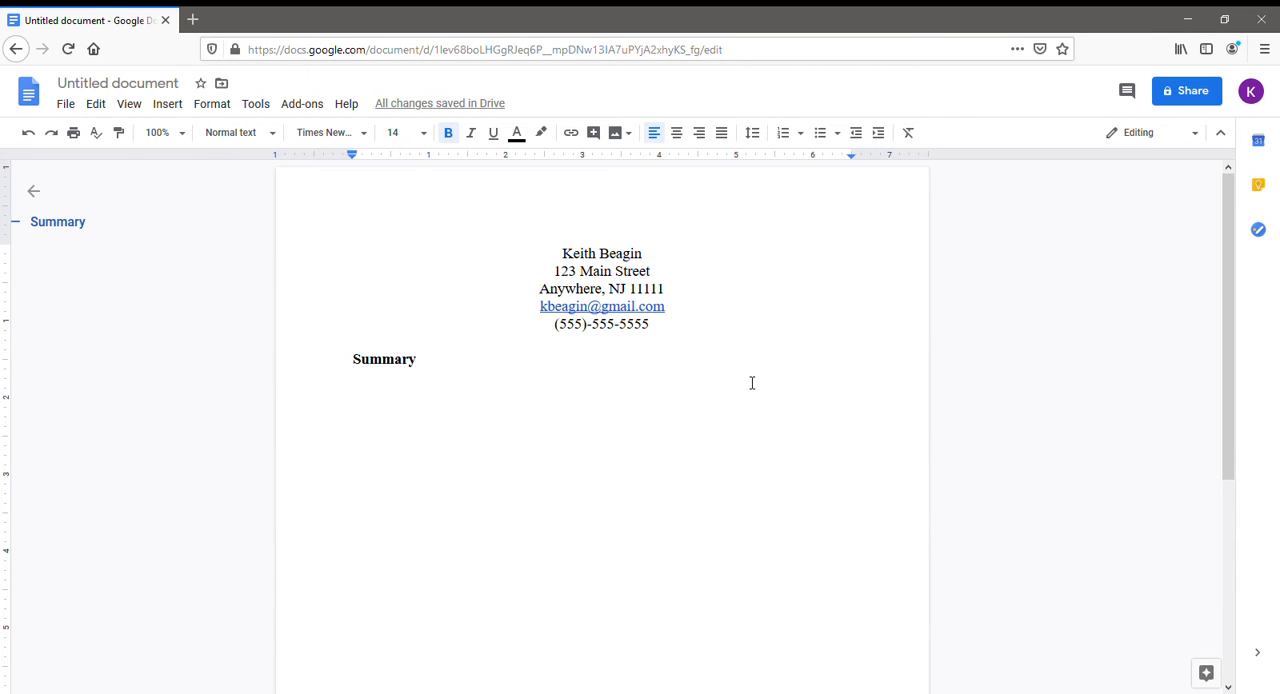
key(Return)
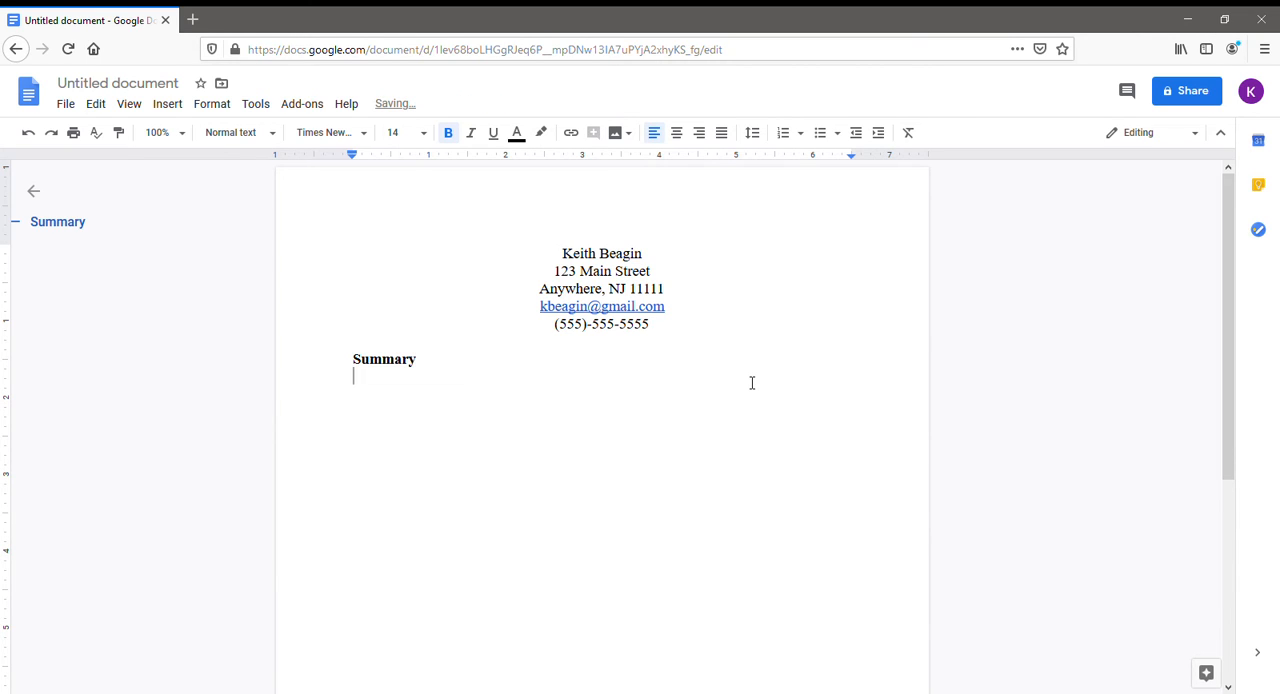
click(452, 134)
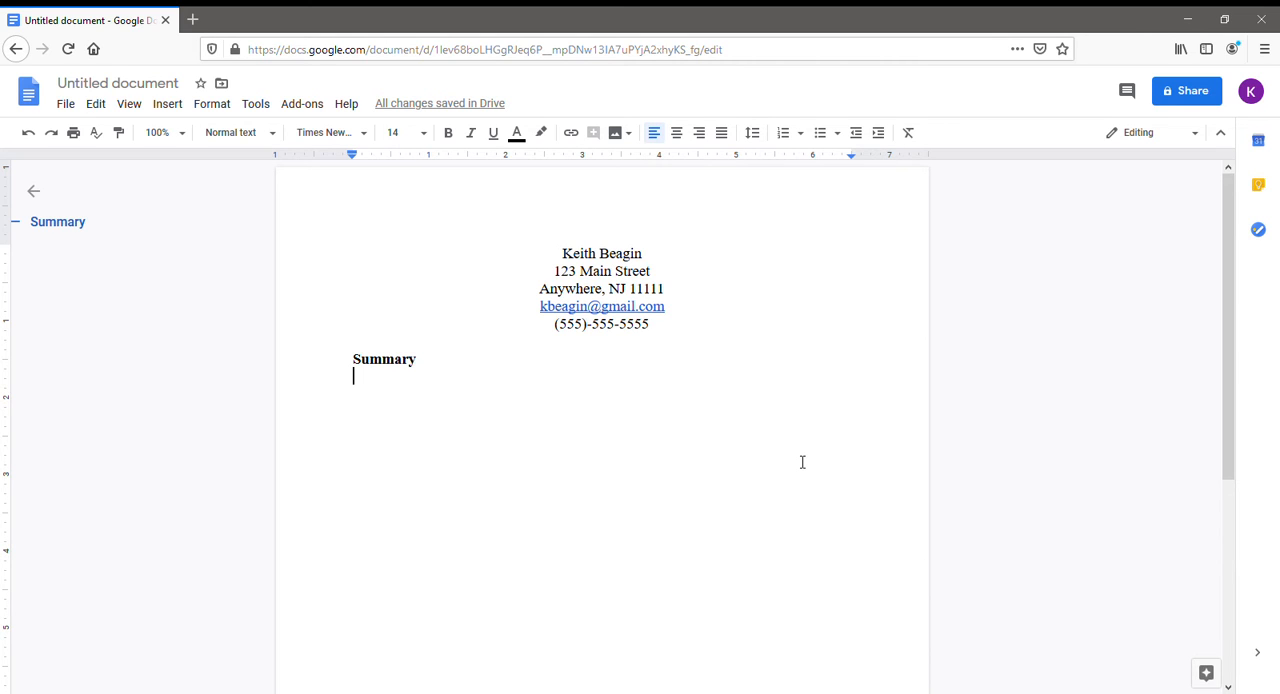
Rename the document as "Resume Sample".
mouse_move(415, 111)
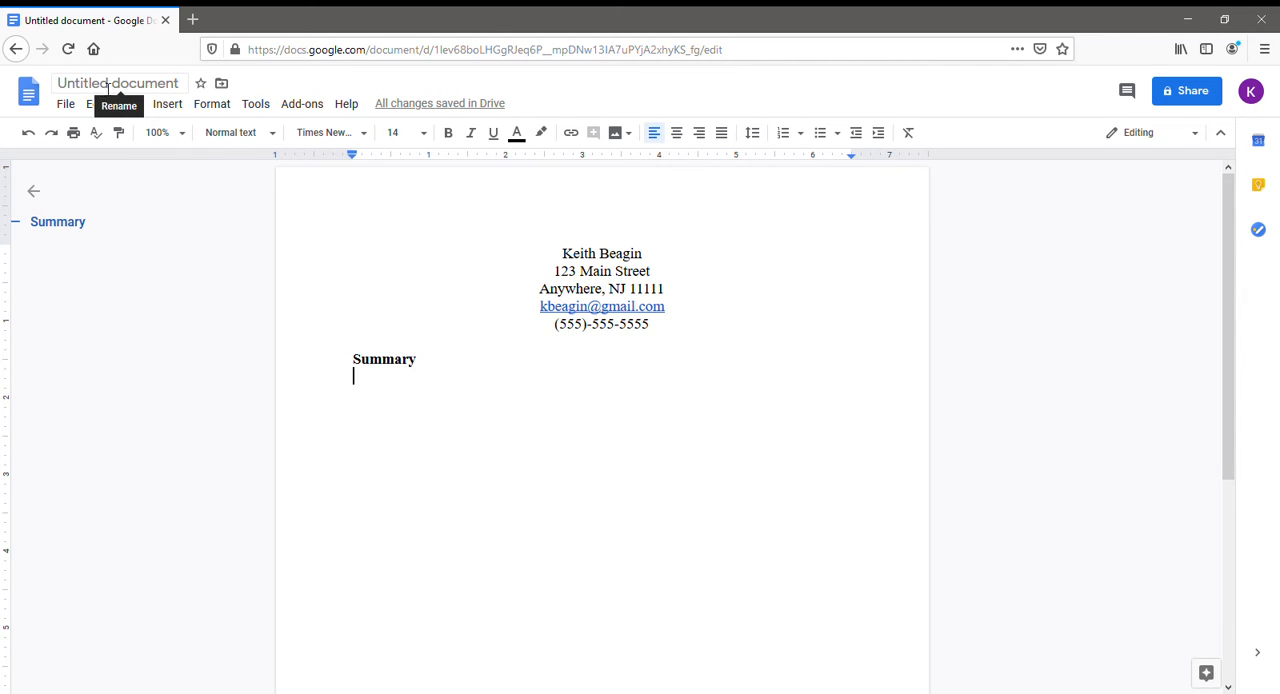
click(176, 92)
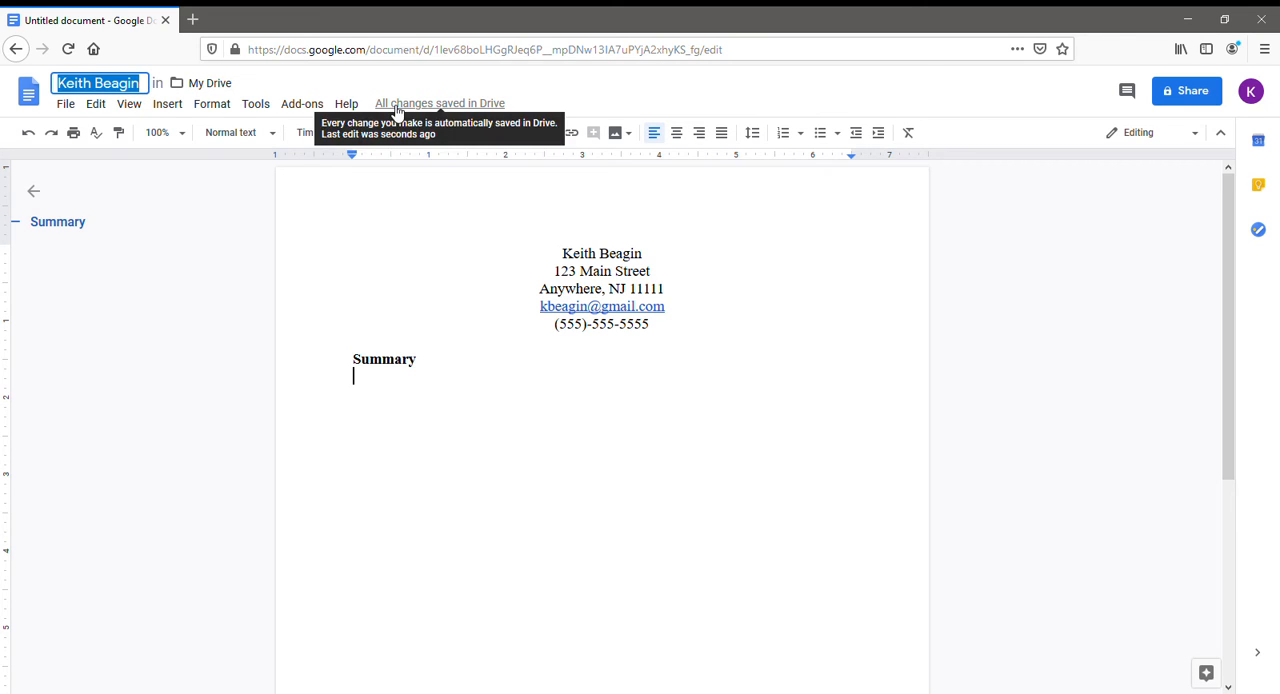
text(Resume)
text(Sample)
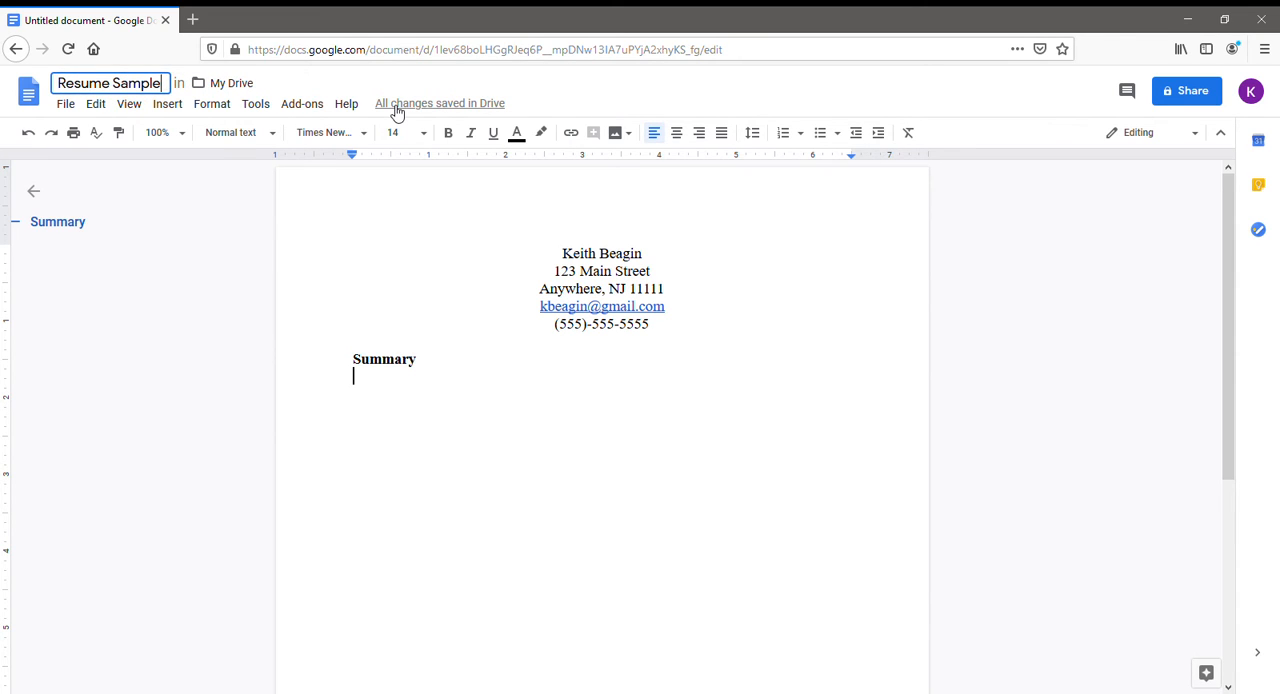
key(Return)
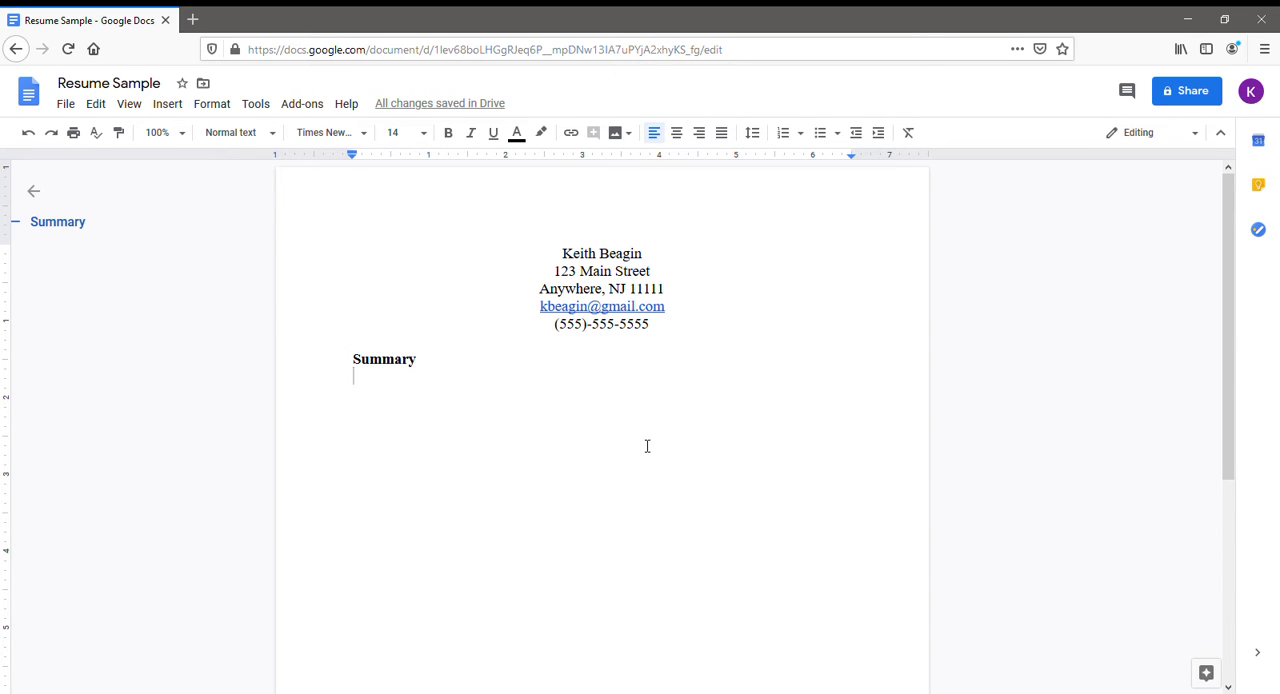
Begin the summary text under its heading with "Seasoned inventory control manager with 3+ years of experience supporting store operations".
text(Seasoned in)
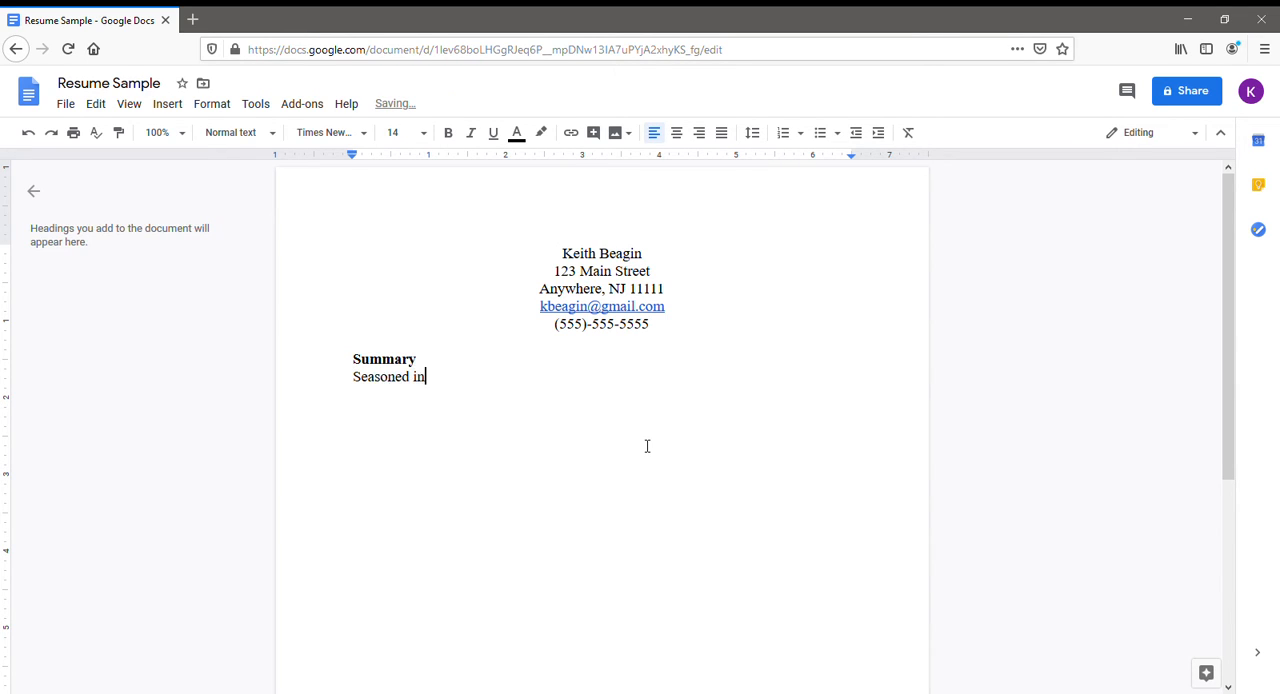
text(ventory control man)
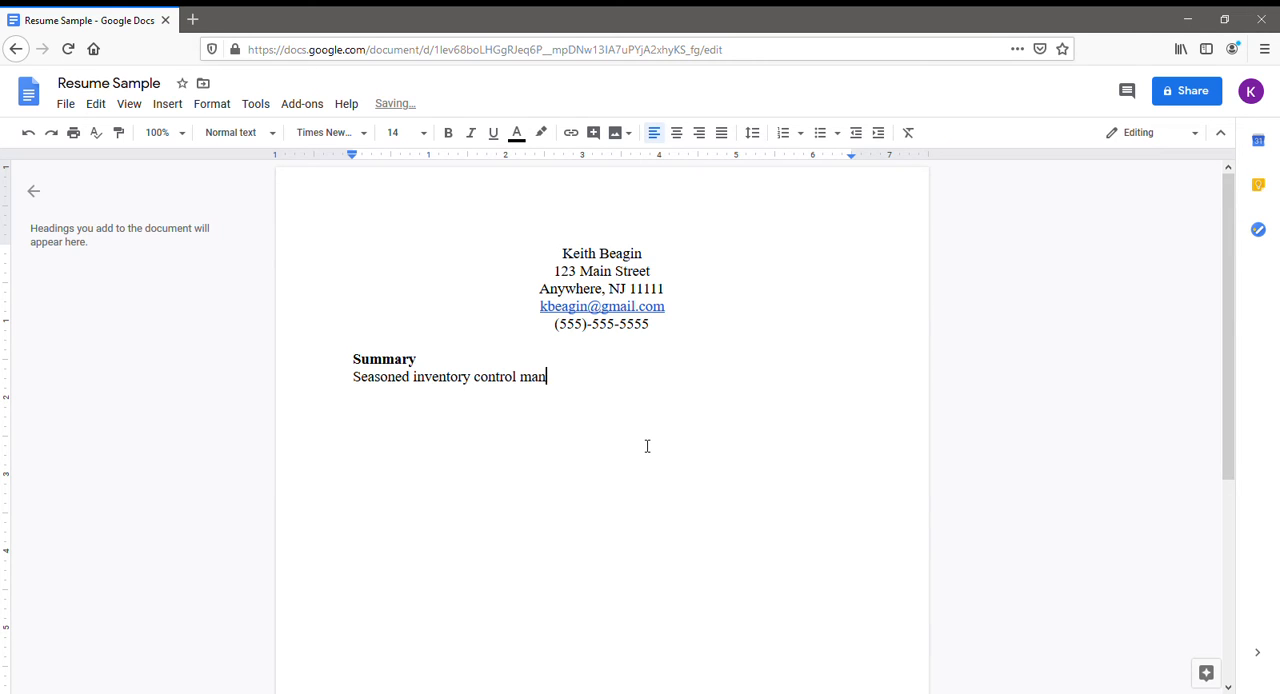
text(ager with 3+ years of experience)
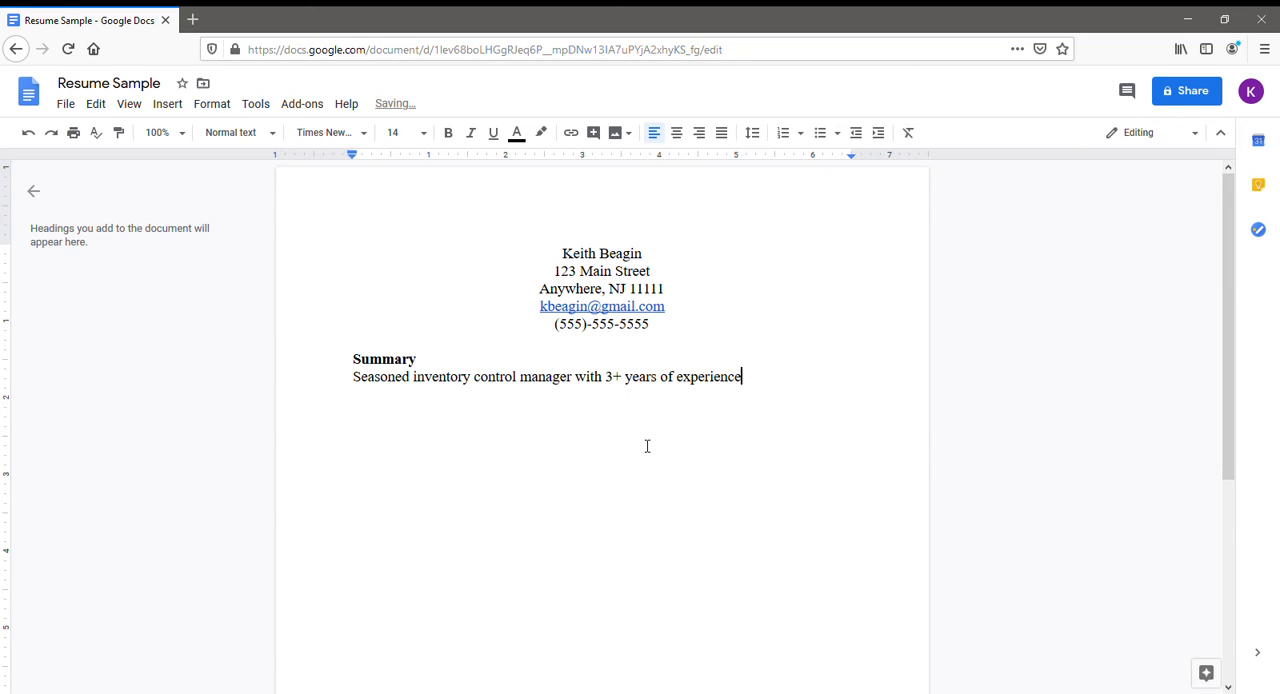
text( supporting store operation)
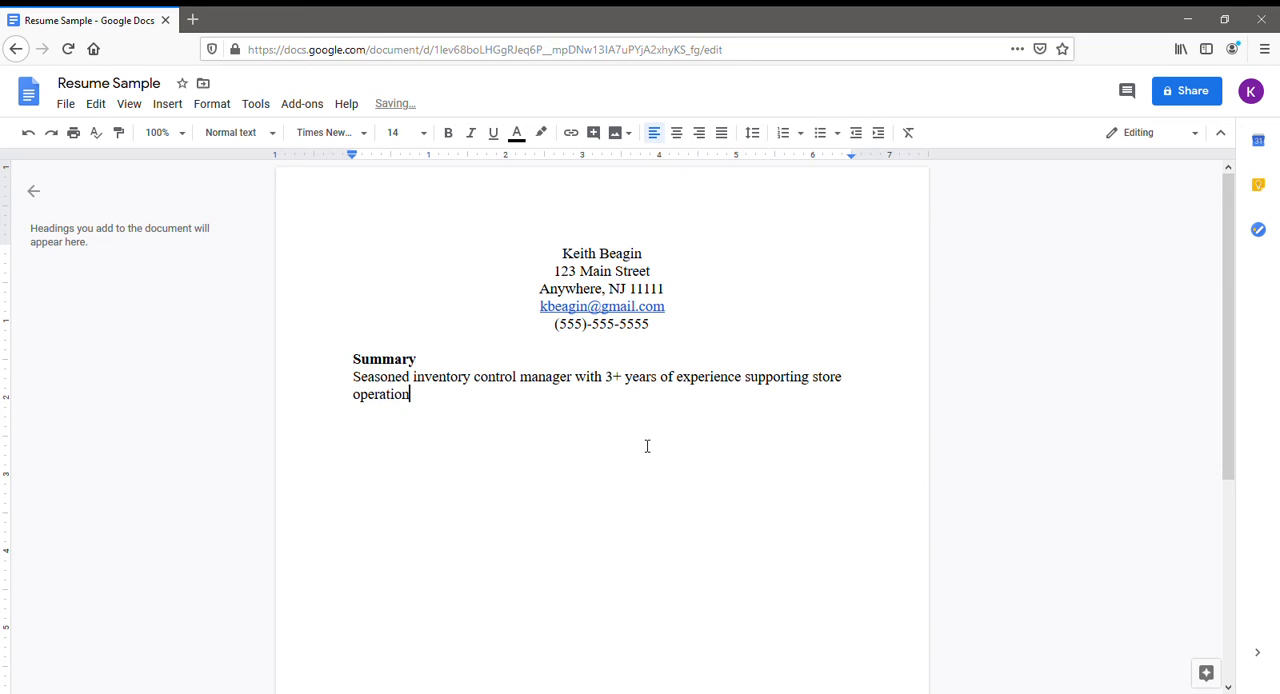
text(s, manging,)
Continue the summary sentence with ", managing employees, and improving store performance", correcting any spelling mistakes.
key(BackSpace)
text(employees,)
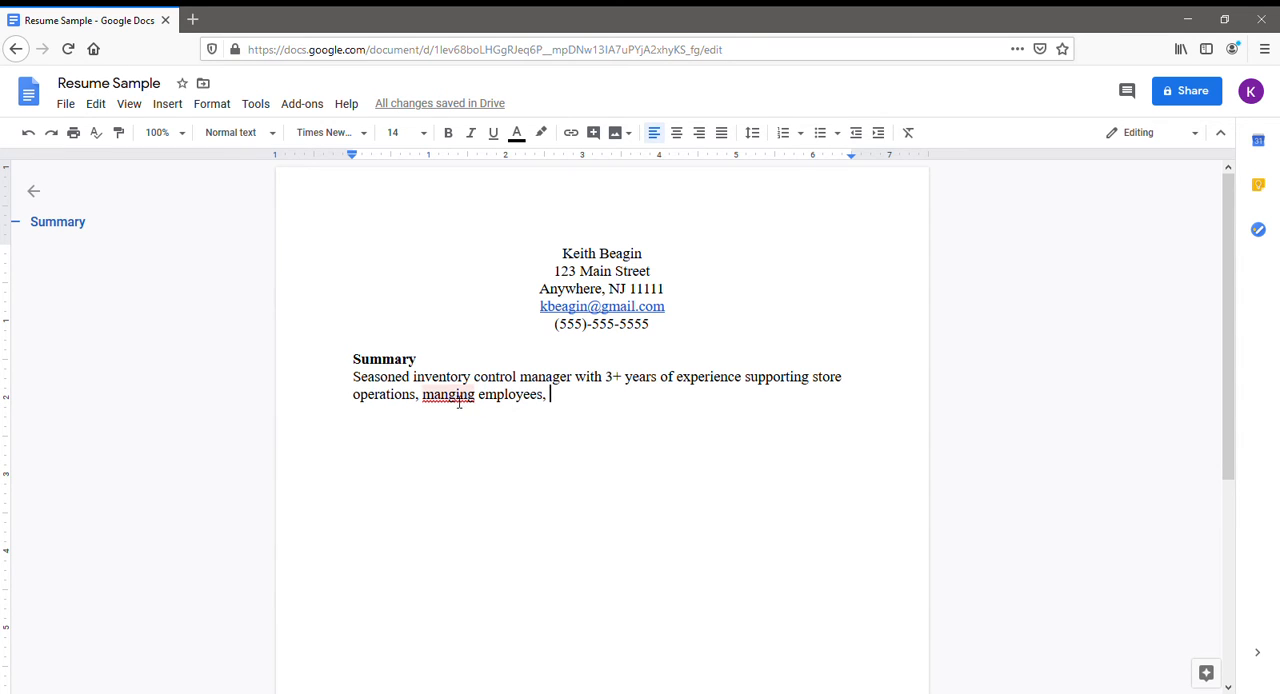
click(450, 396)
text(a)
click(654, 417)
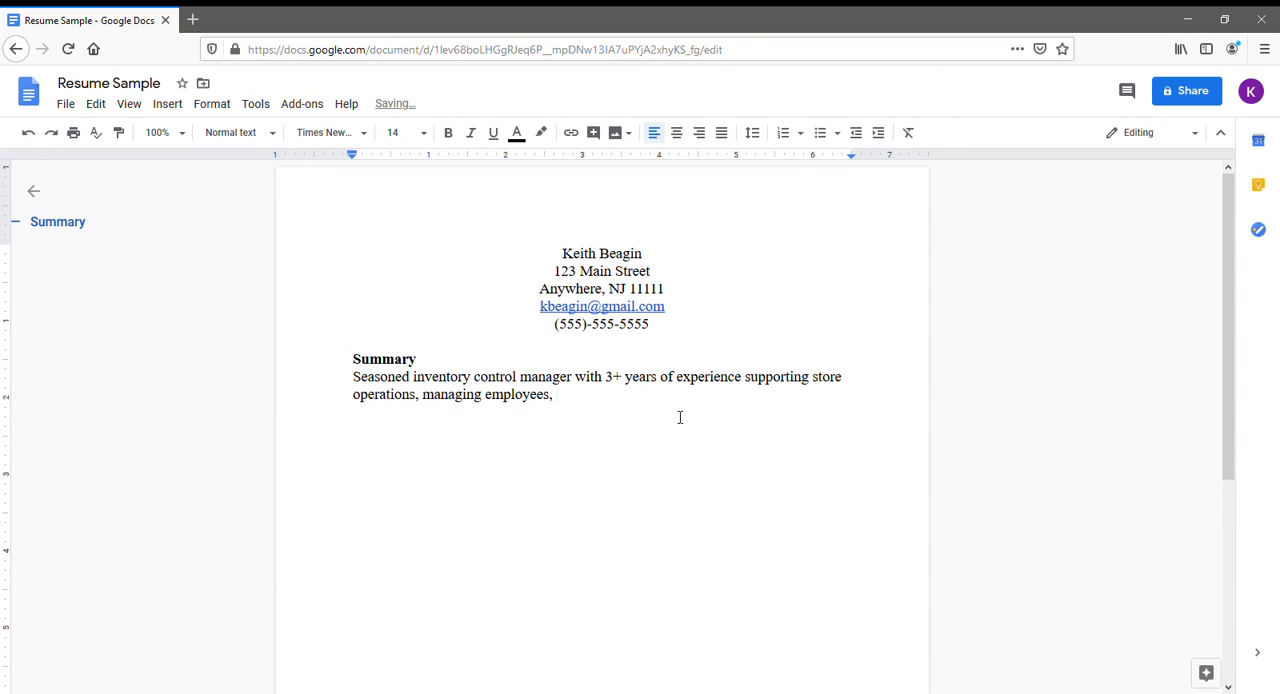
text(and imporin)
key(BackSpace)
key(BackSpace)
key(BackSpace)
key(BackSpace)
text(roving store)
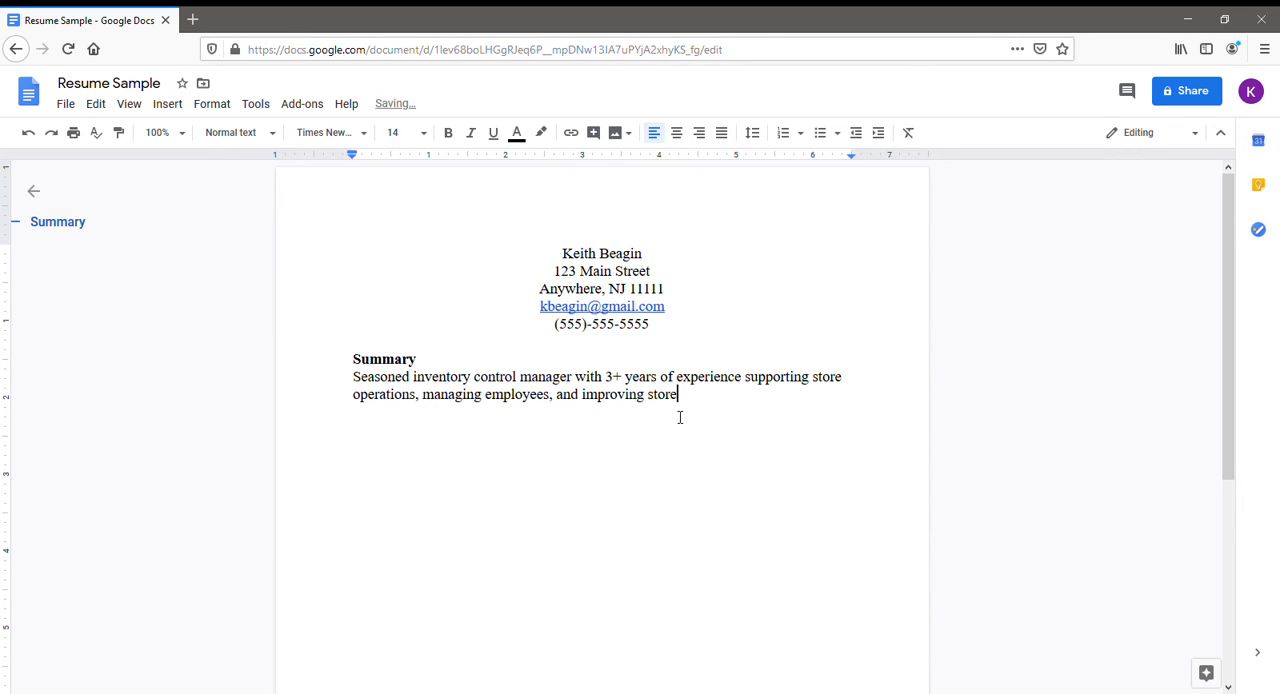
text( performance)
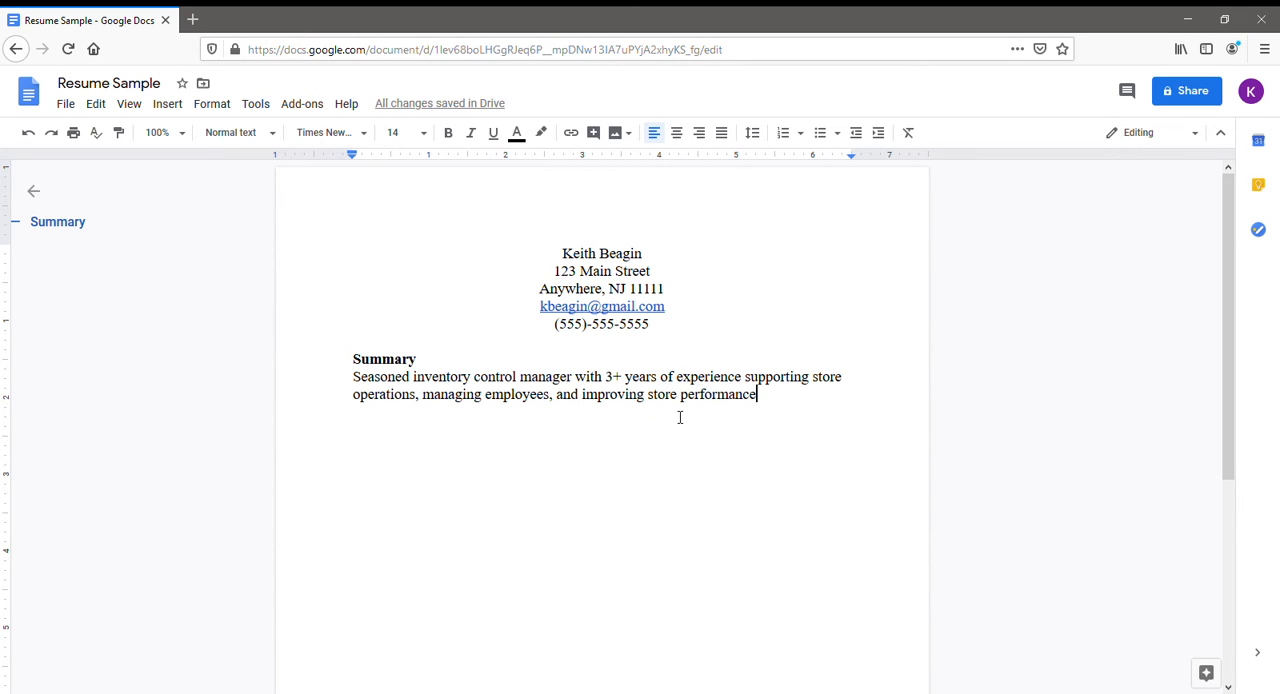
text(. Looking)
End the first summary sentence and add "Looking to contribute these strengths to the overall success of your organization.".
key(BackSpace)
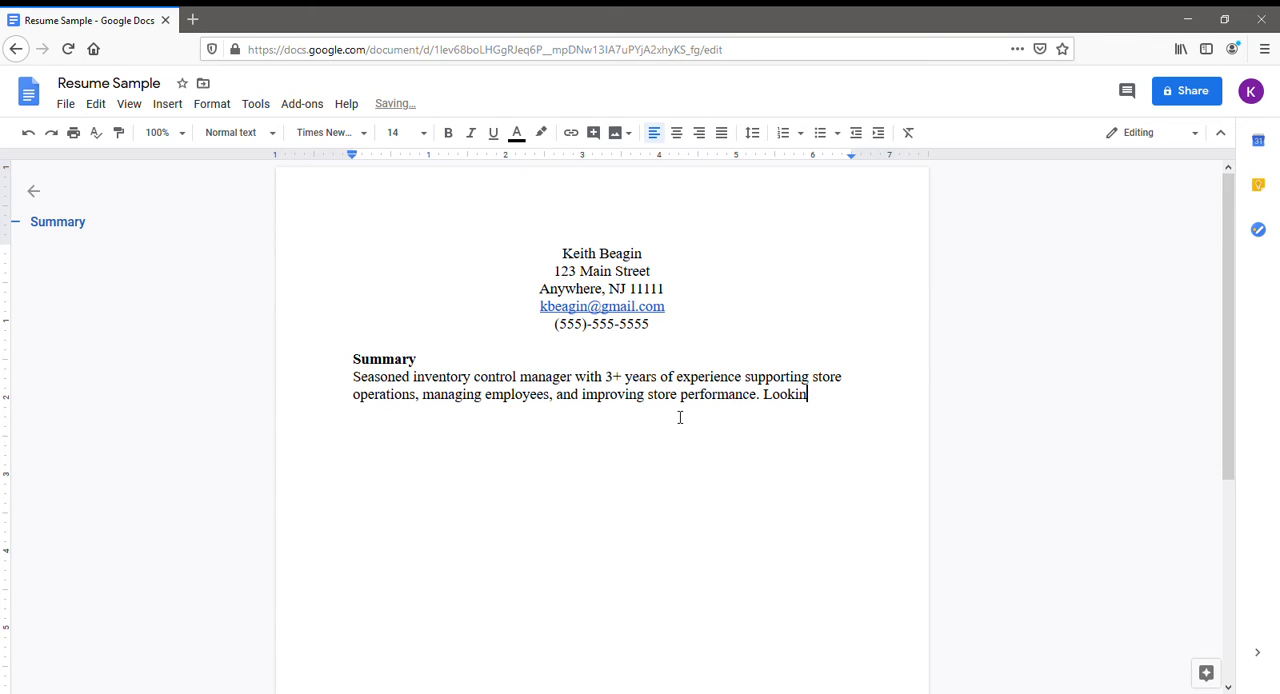
text(g to contribute)
text( these ste)
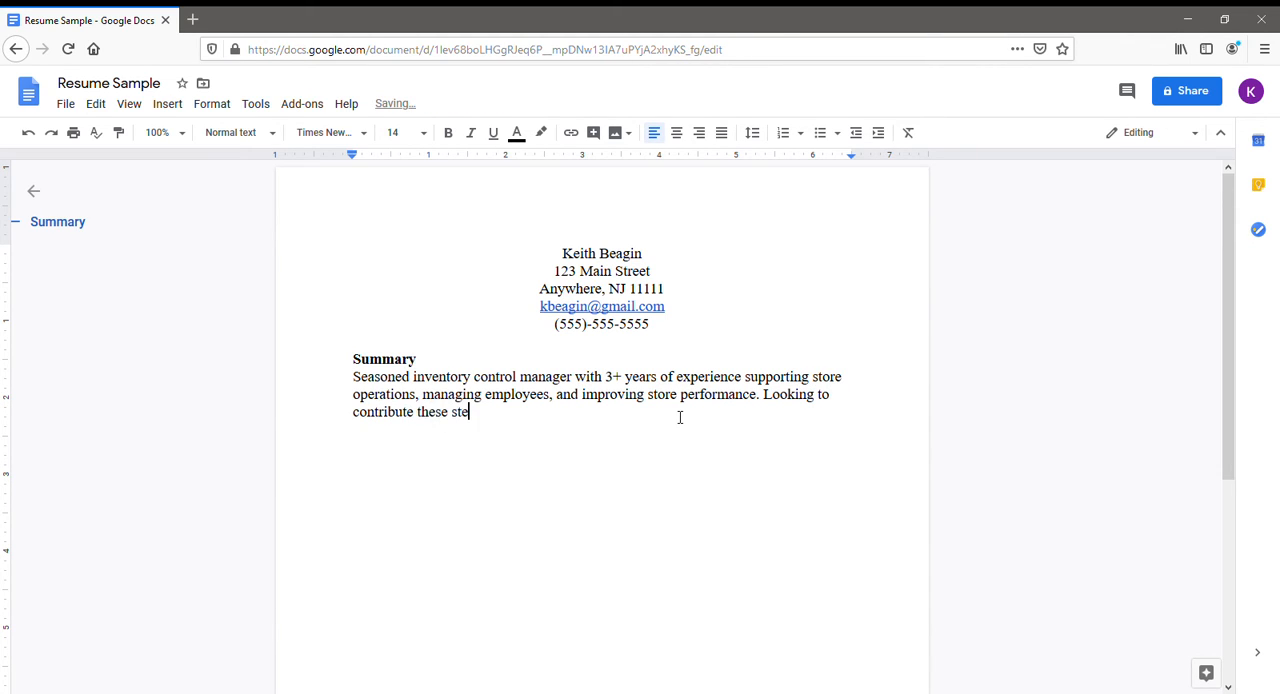
key(BackSpace)
text(rengths to the overall suc)
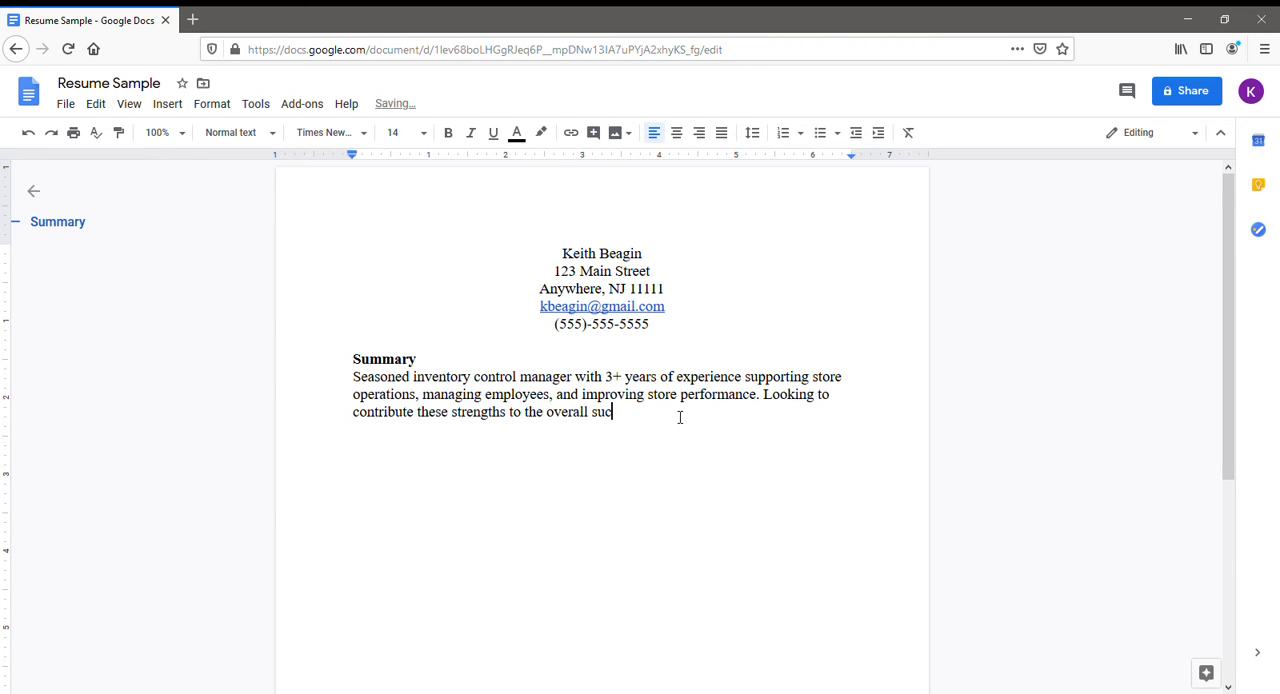
text(cess of your organization)
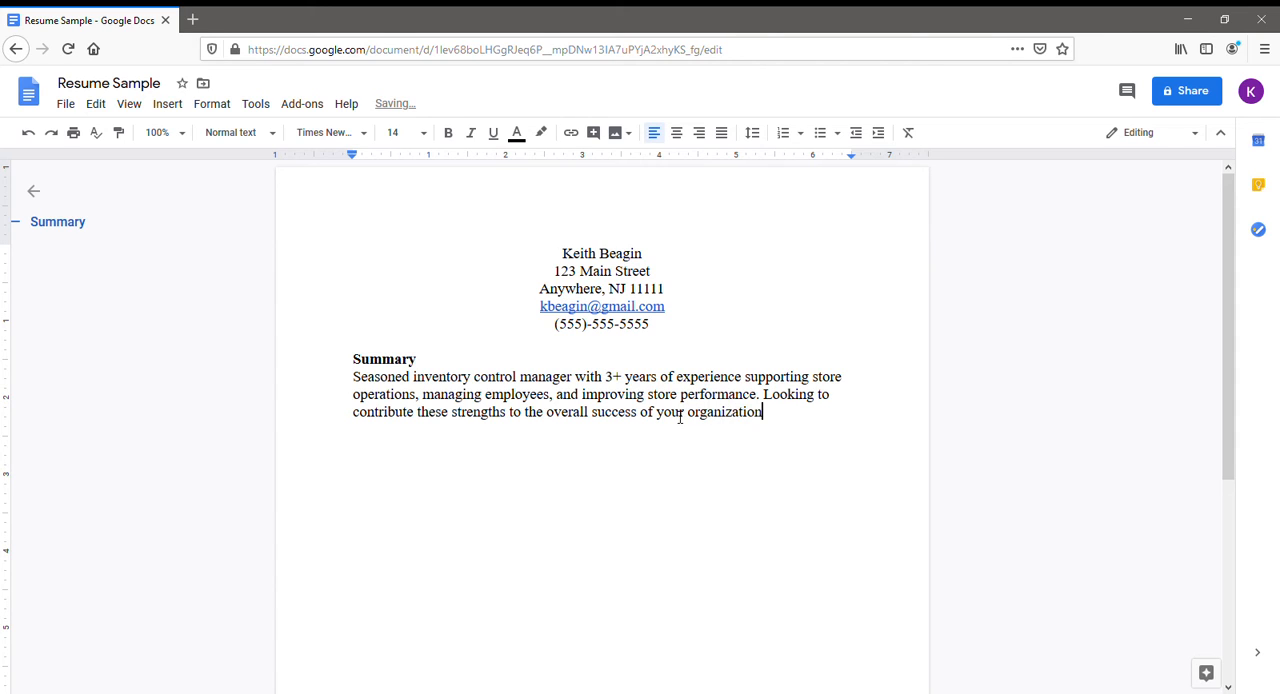
text(.)
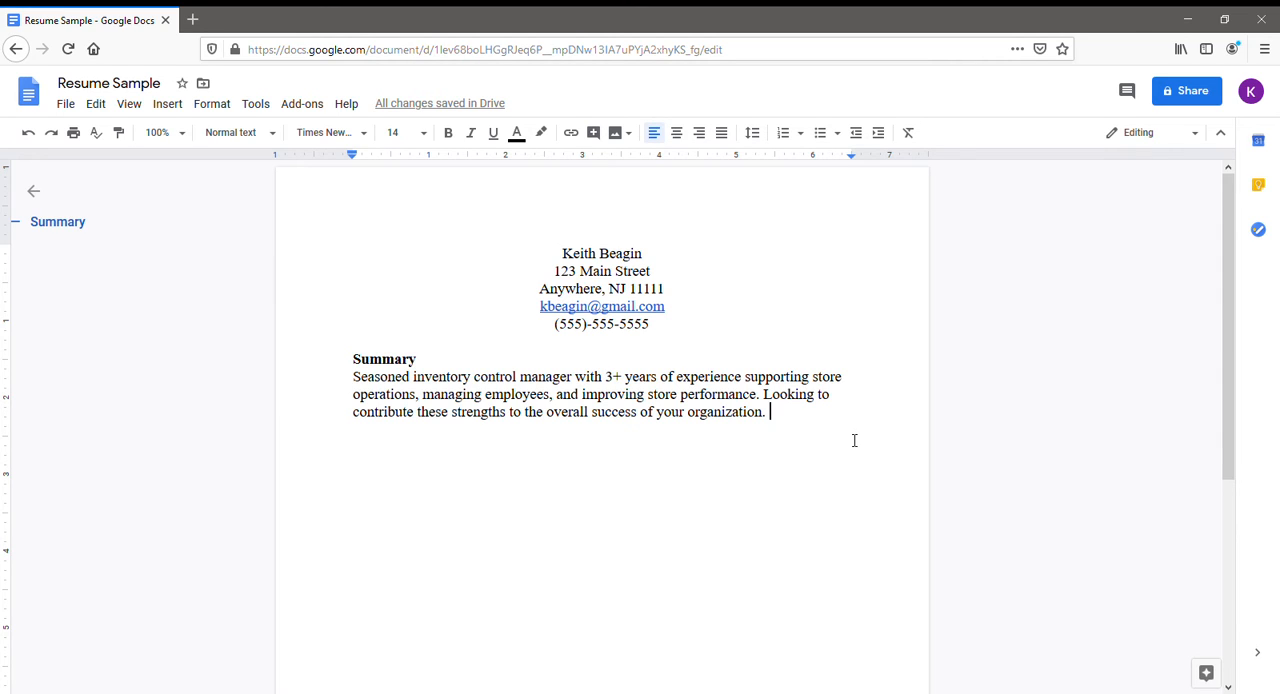
Leave a blank line after the summary and enter the section heading "Relevant Experience".
key(Return)
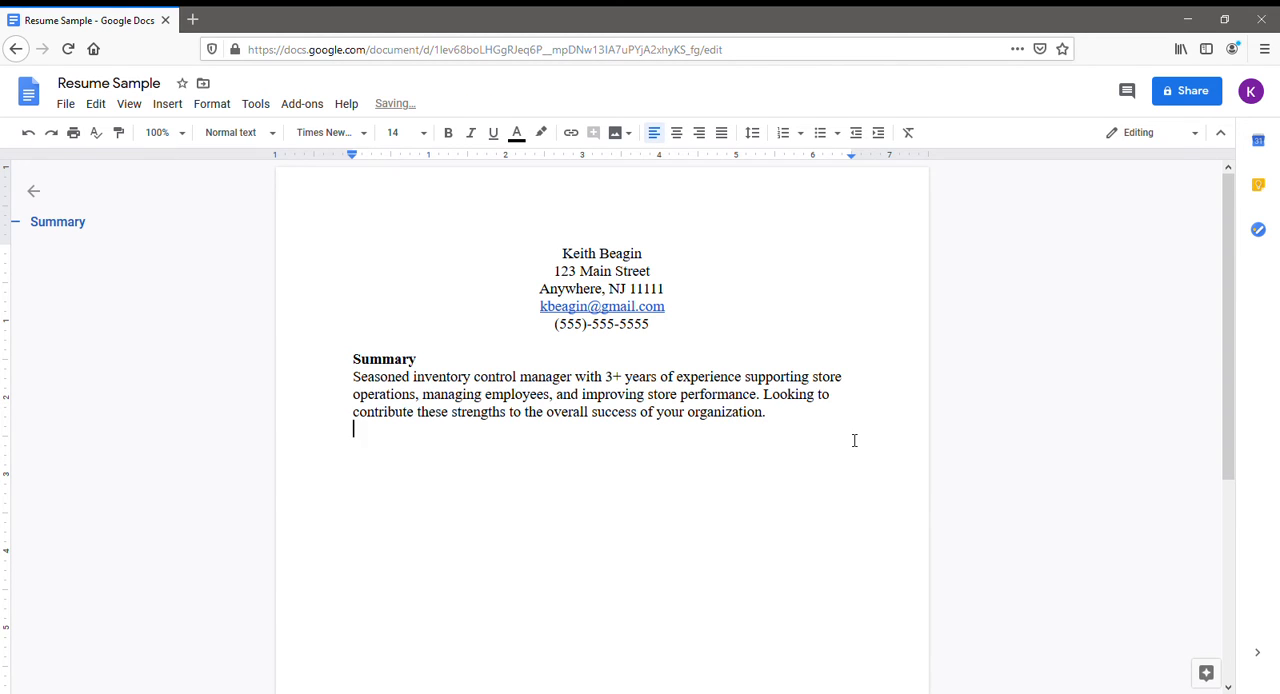
key(Return)
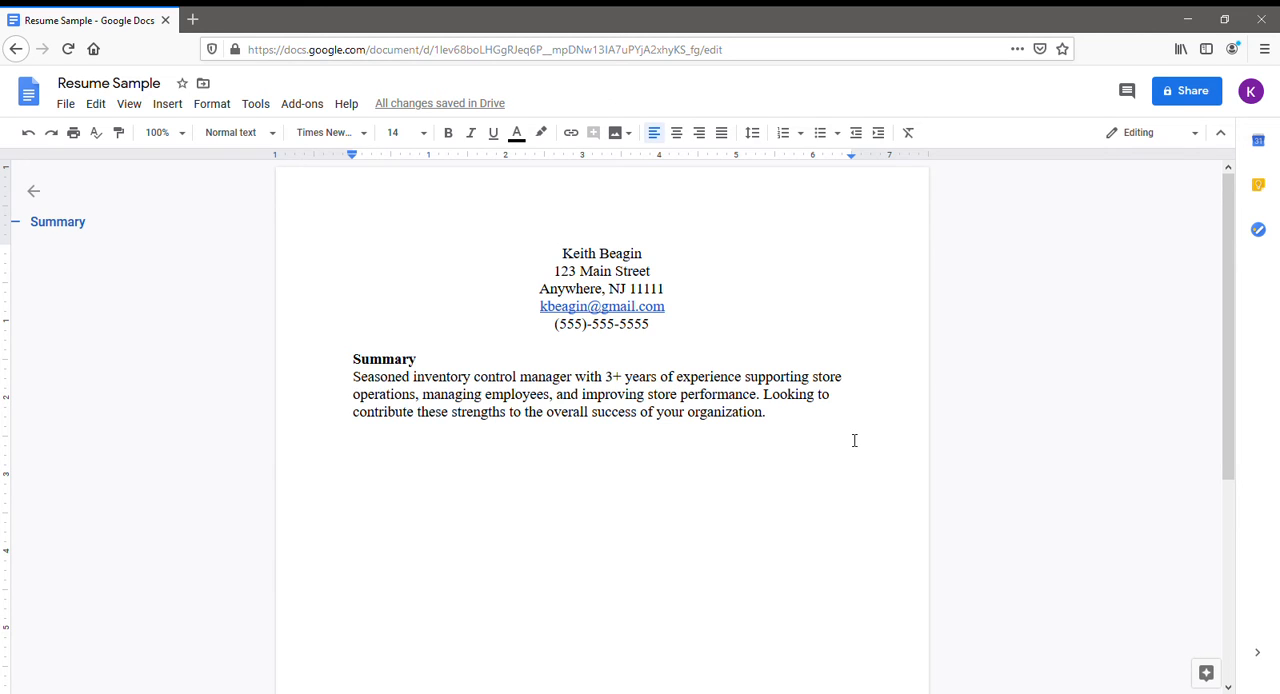
text(R)
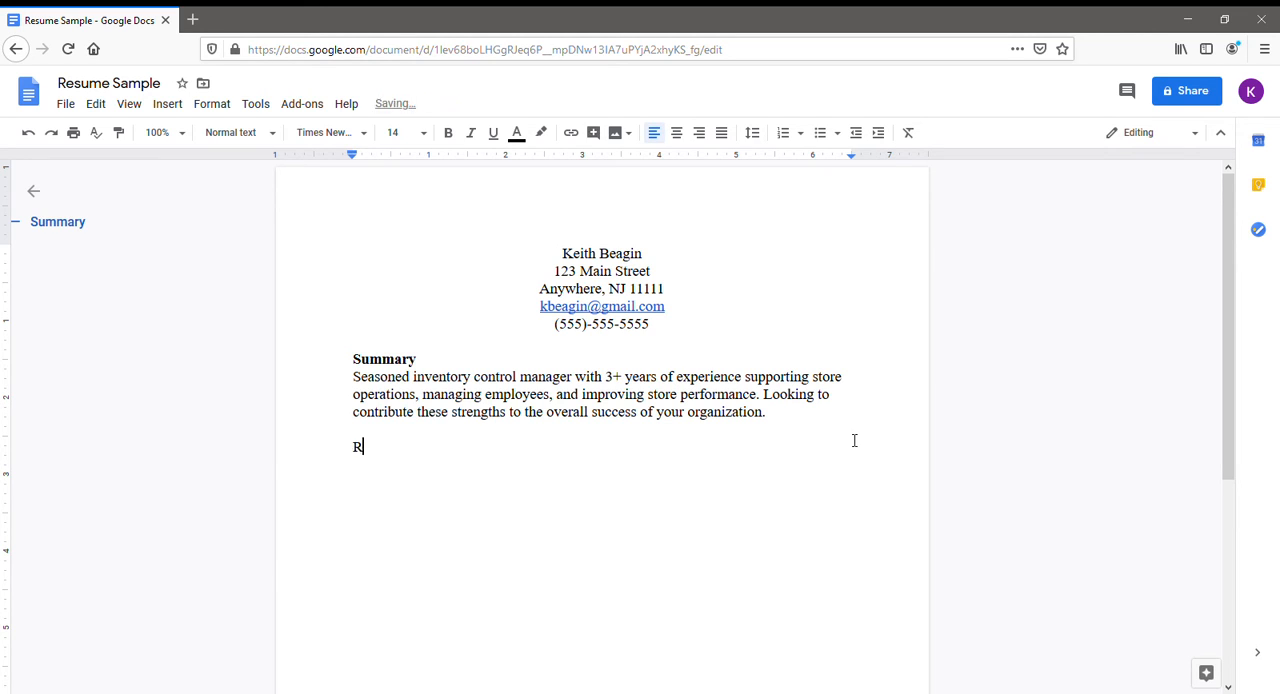
text(elevant Experience)
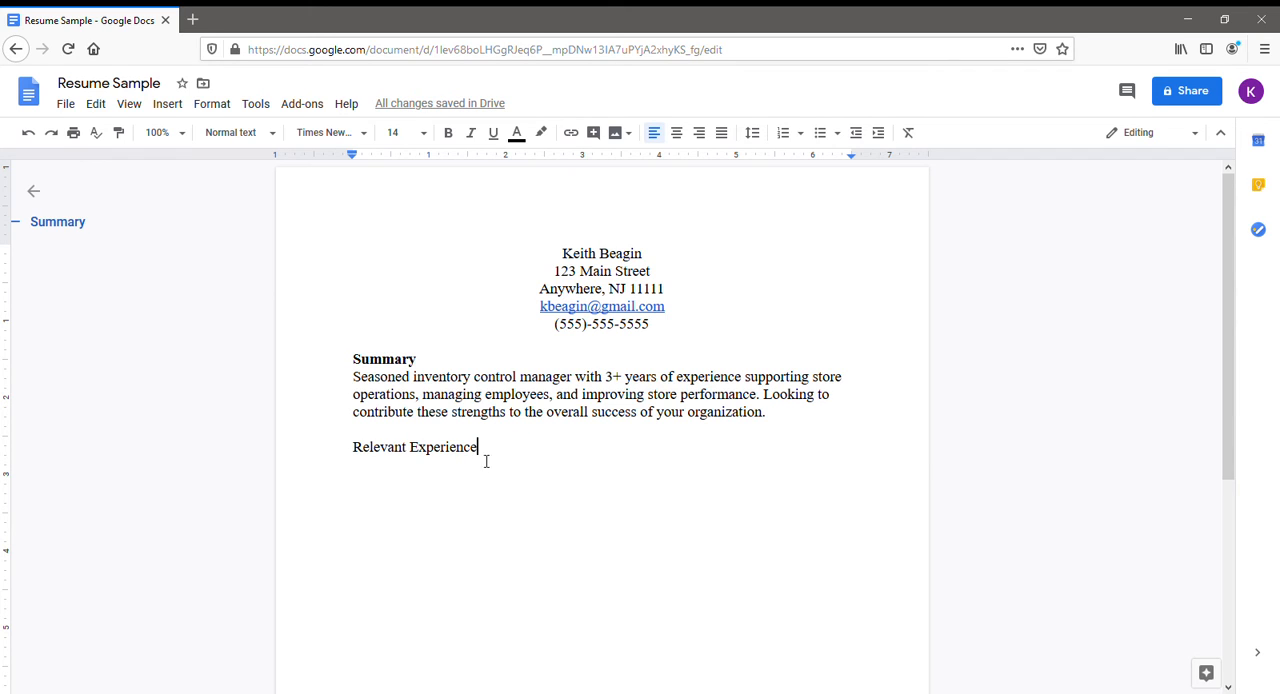
Make the "Relevant Experience" heading bold and start a non-bold line below it.
drag(486, 460, 363, 460)
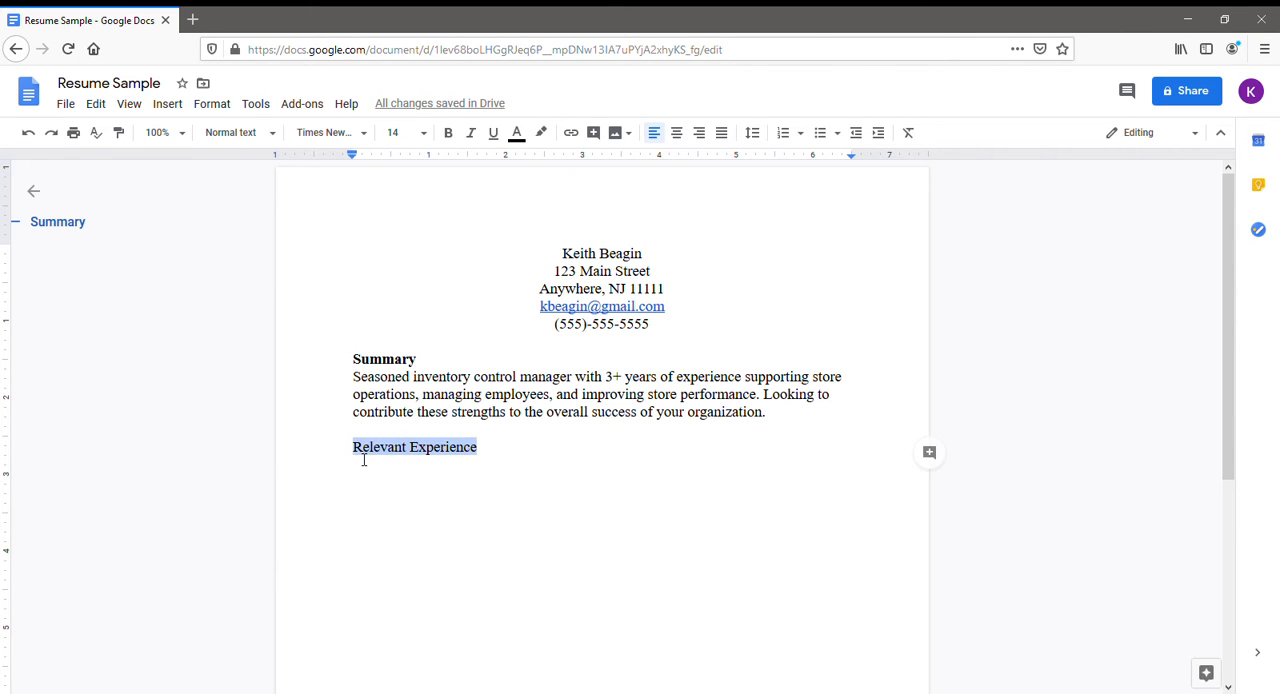
click(449, 133)
click(503, 470)
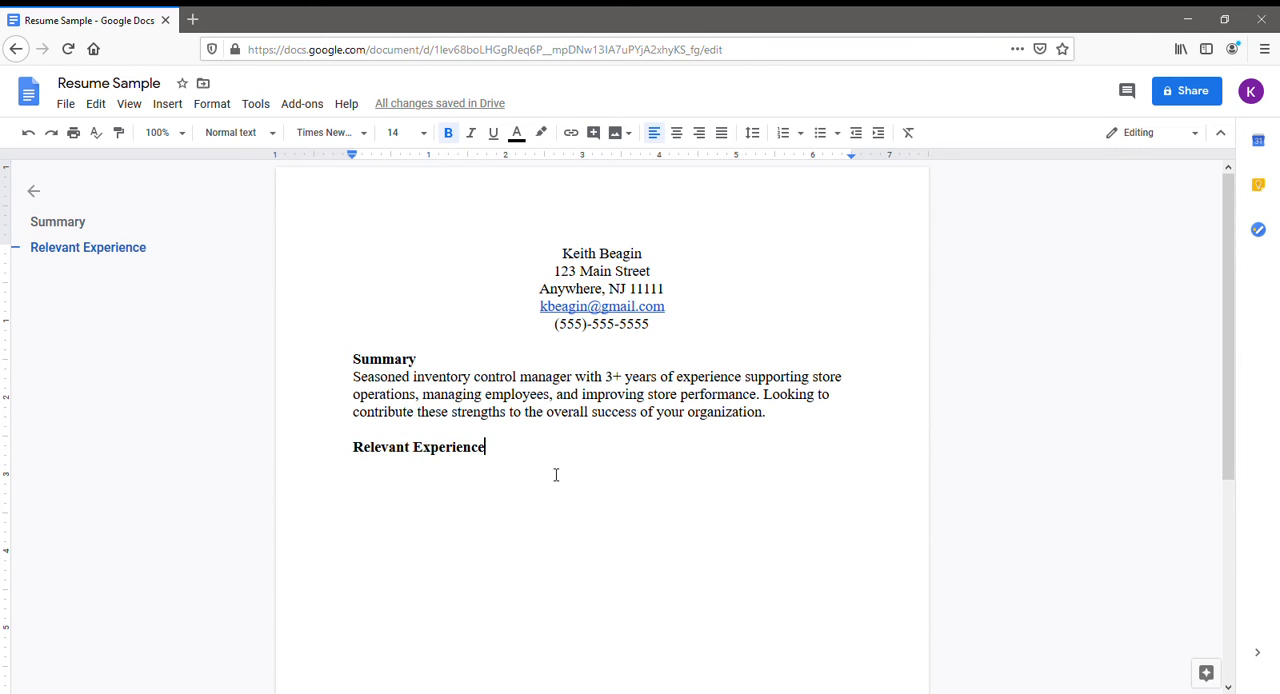
key(Return)
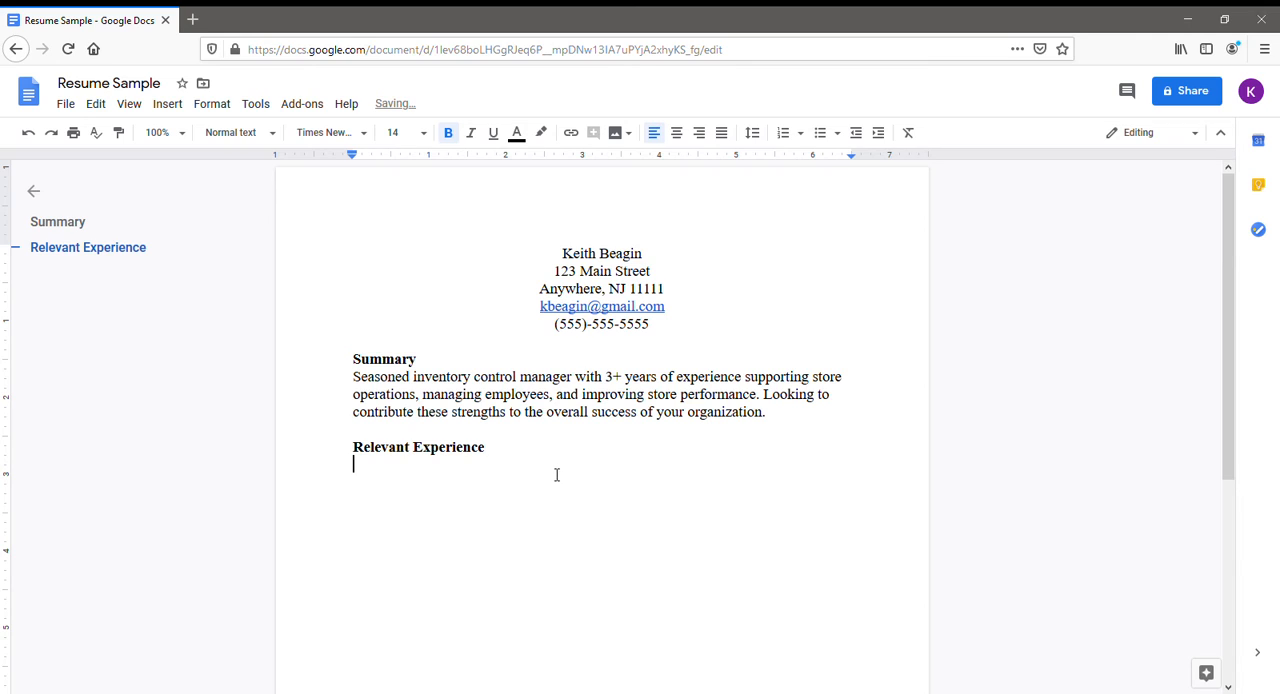
click(449, 135)
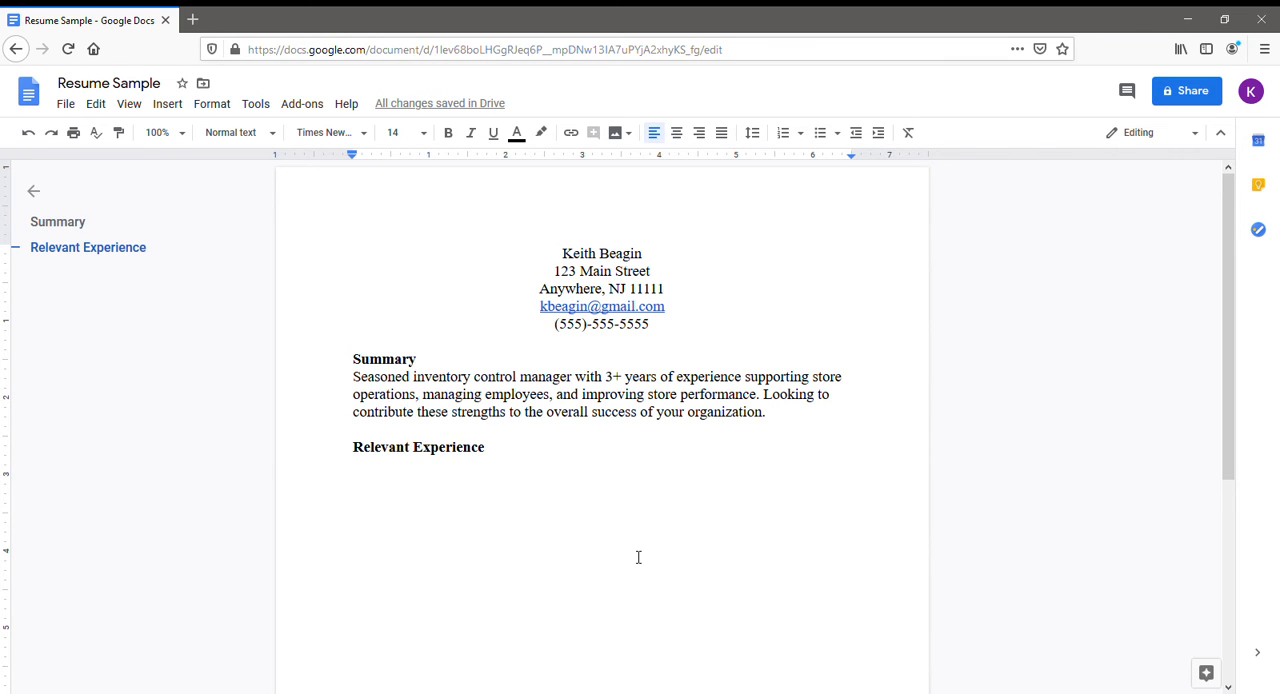
Enter the employer line "Big Superstore, Anywhere, NJ, January 2017 - present" under Relevant Experience and start a line below it.
text(Big Supe)
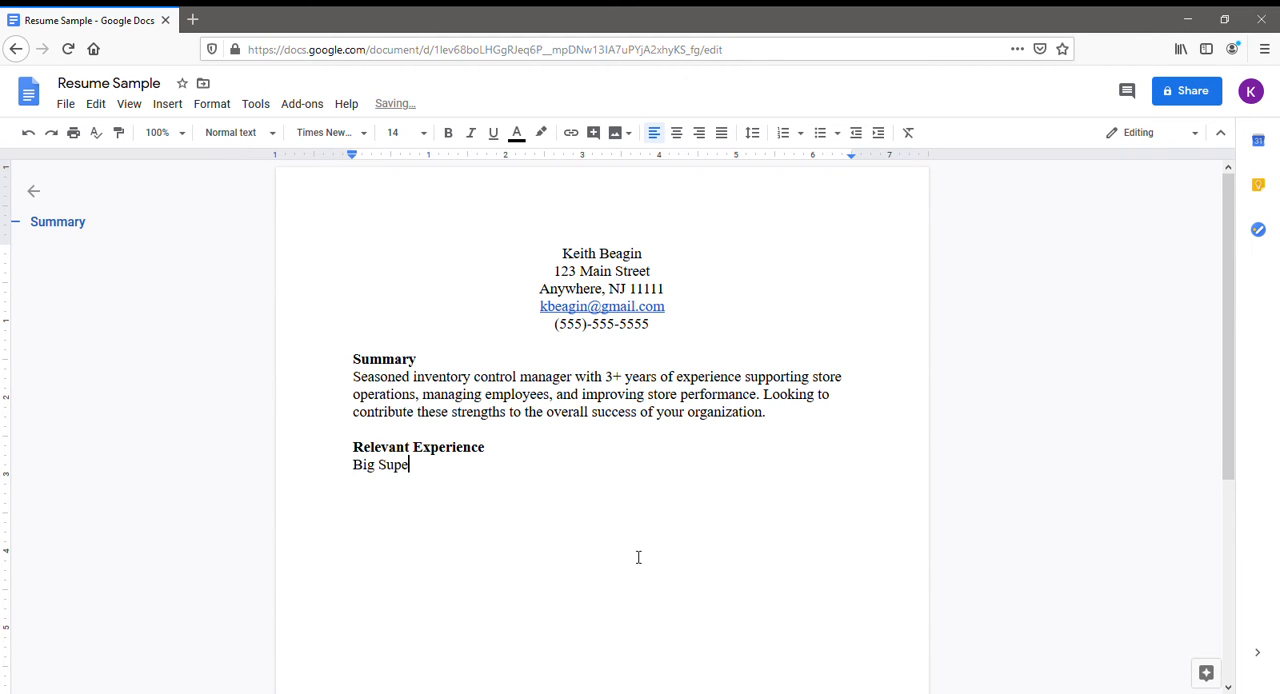
text(rstore, AN)
key(BackSpace)
text(nywhere, )
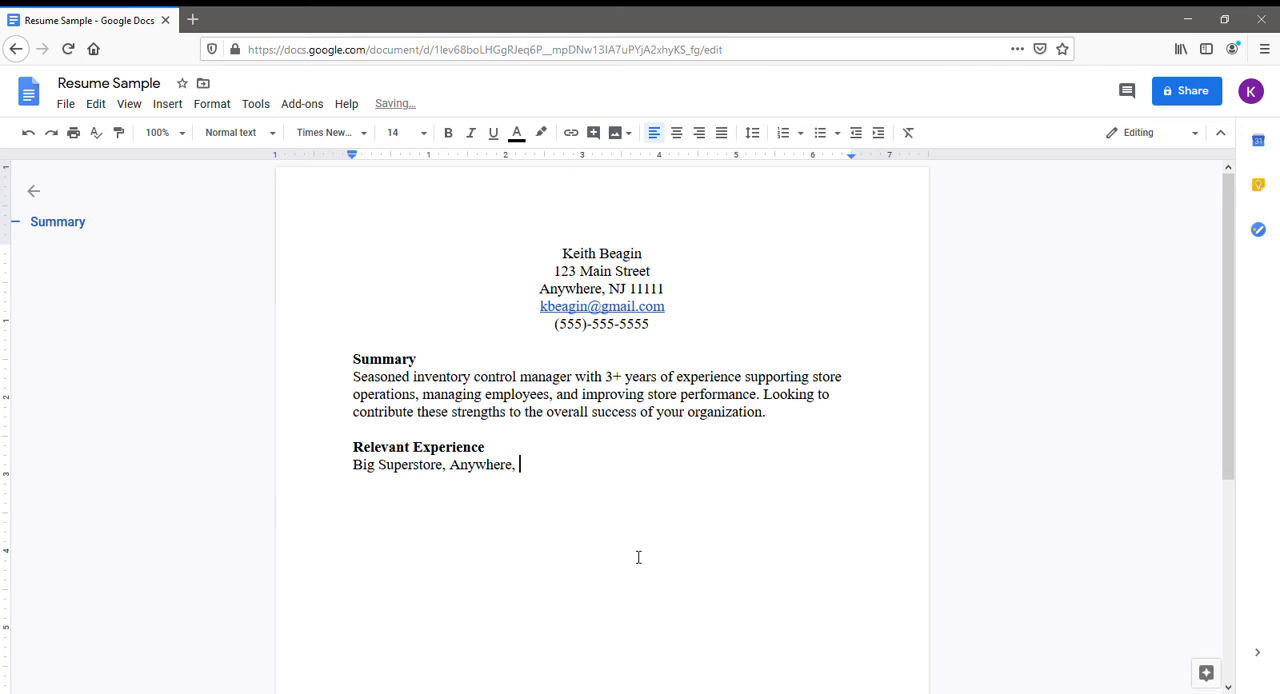
text(NJ, January 2017)
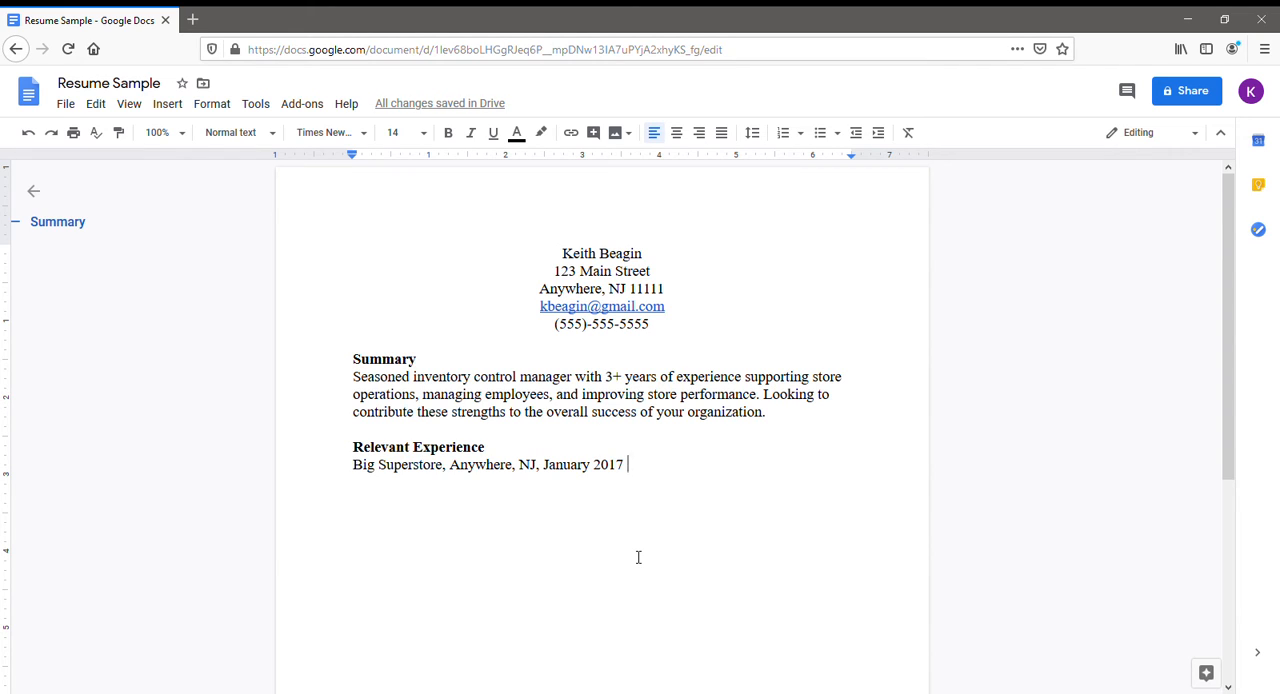
text(- present)
key(Return)
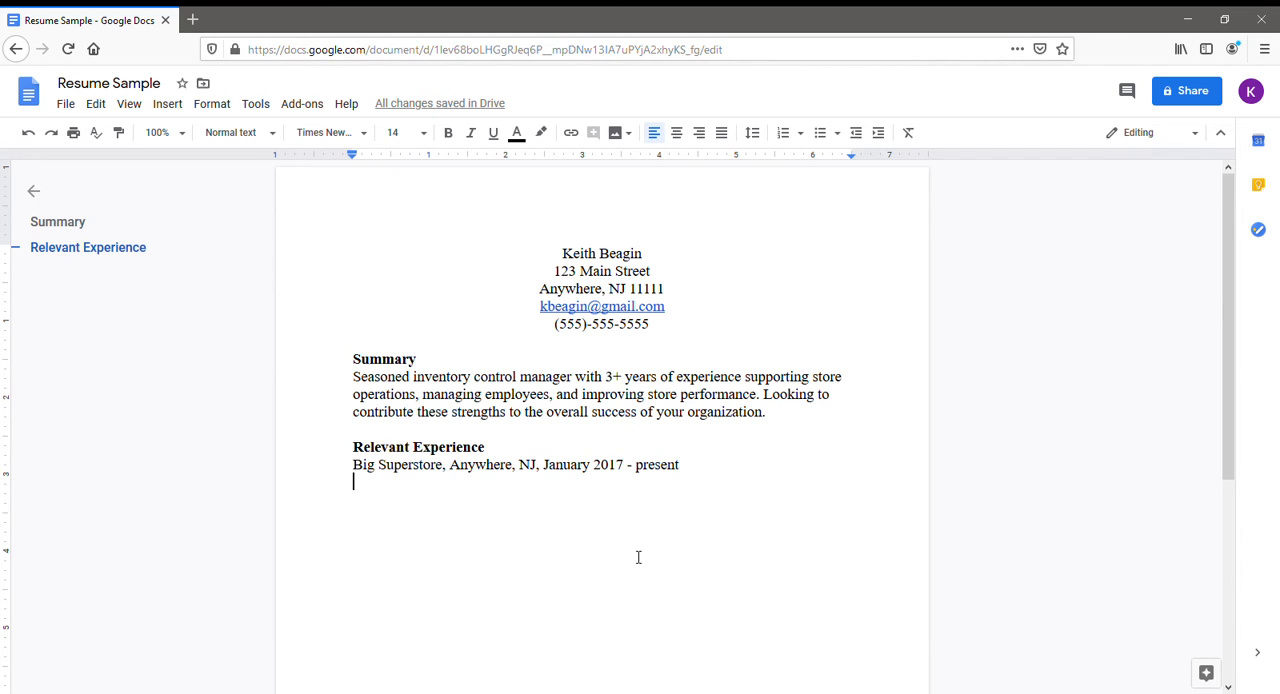
Enter the job title "Inventory Control Manager" below the Big Superstore line, correcting any spelling and capitalization mistakes.
text(Inve)
key(BackSpace)
key(BackSpace)
key(BackSpace)
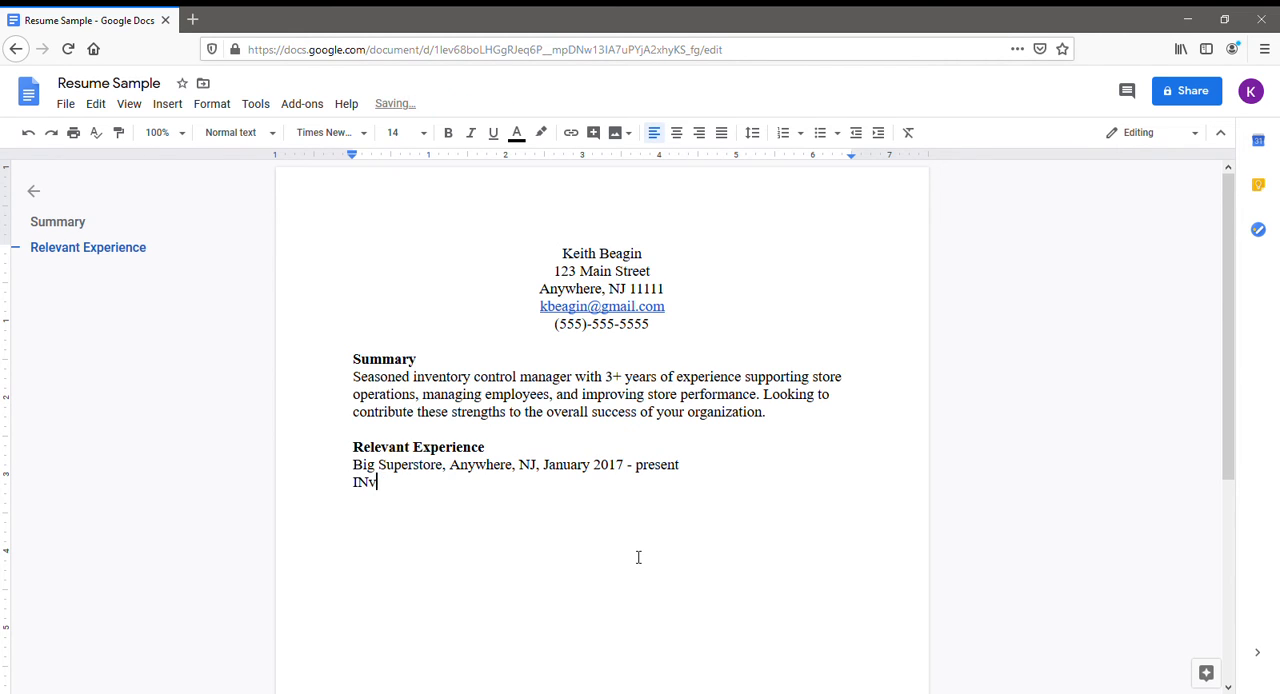
text(ven)
key(BackSpace)
key(BackSpace)
key(BackSpace)
text(nventory Cton)
key(BackSpace)
key(BackSpace)
key(BackSpace)
text(ontor)
key(BackSpace)
key(BackSpace)
text(rol Manager)
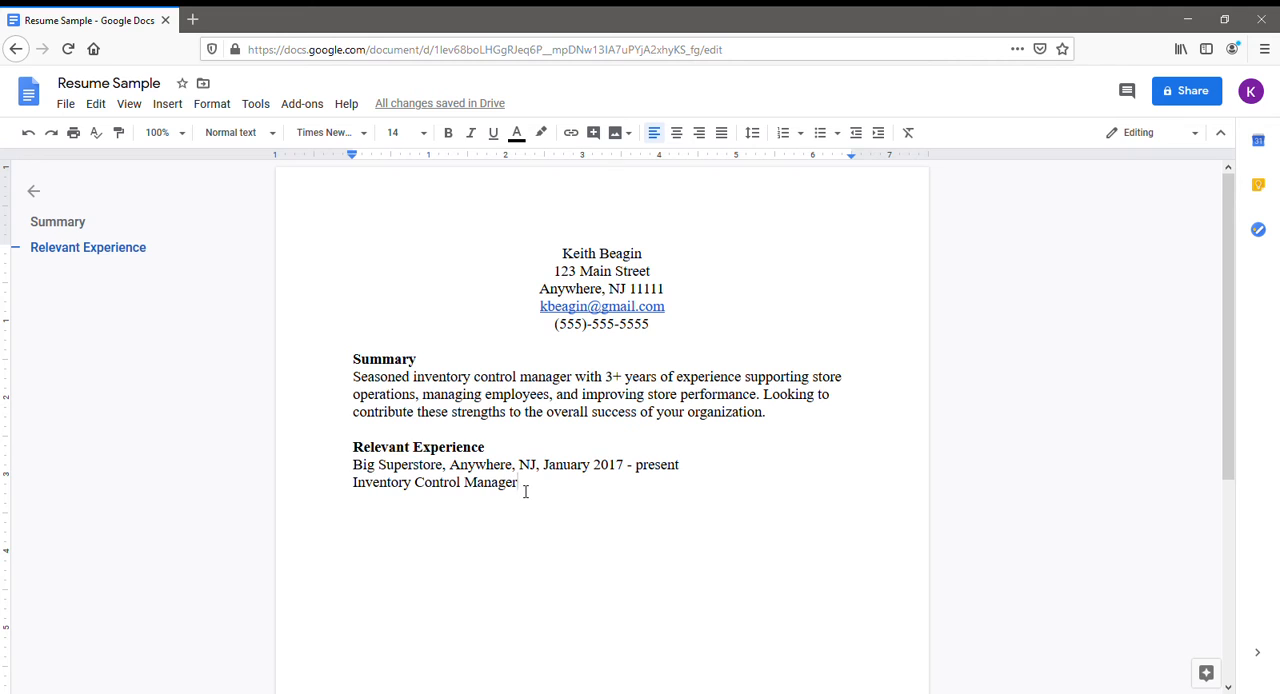
Italicize the "Inventory Control Manager" job title and start a non-italic line below it.
drag(523, 491, 360, 494)
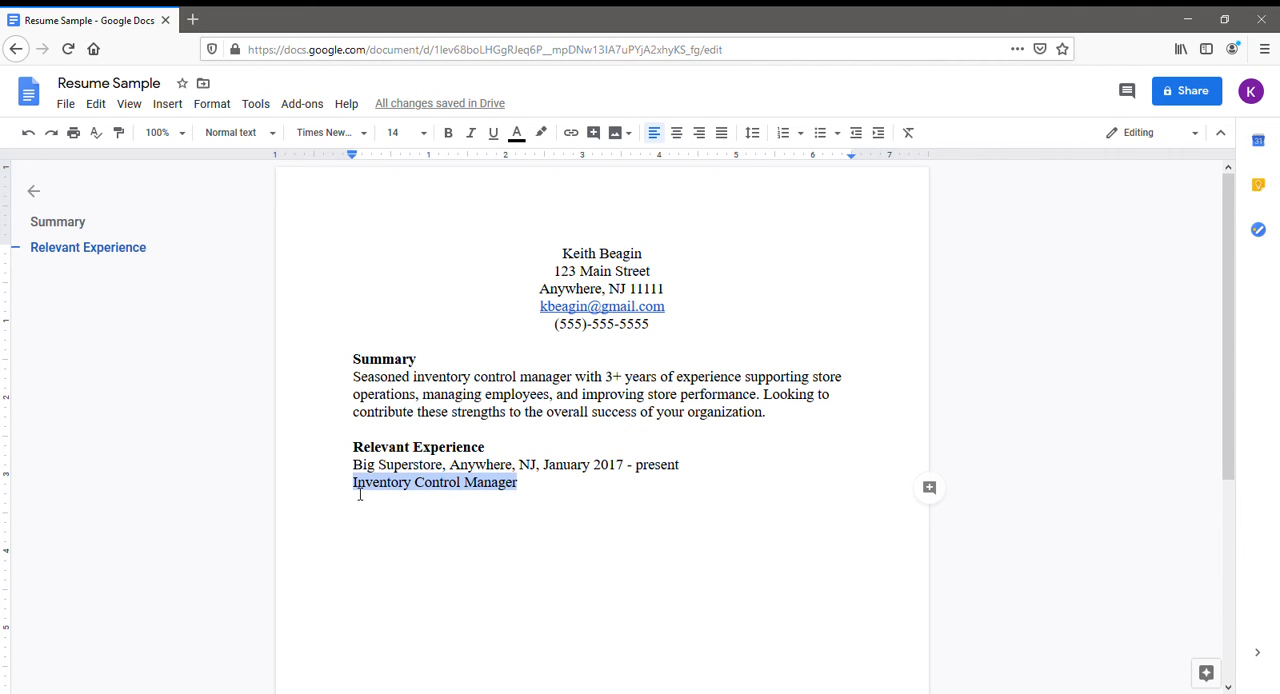
click(471, 136)
click(524, 496)
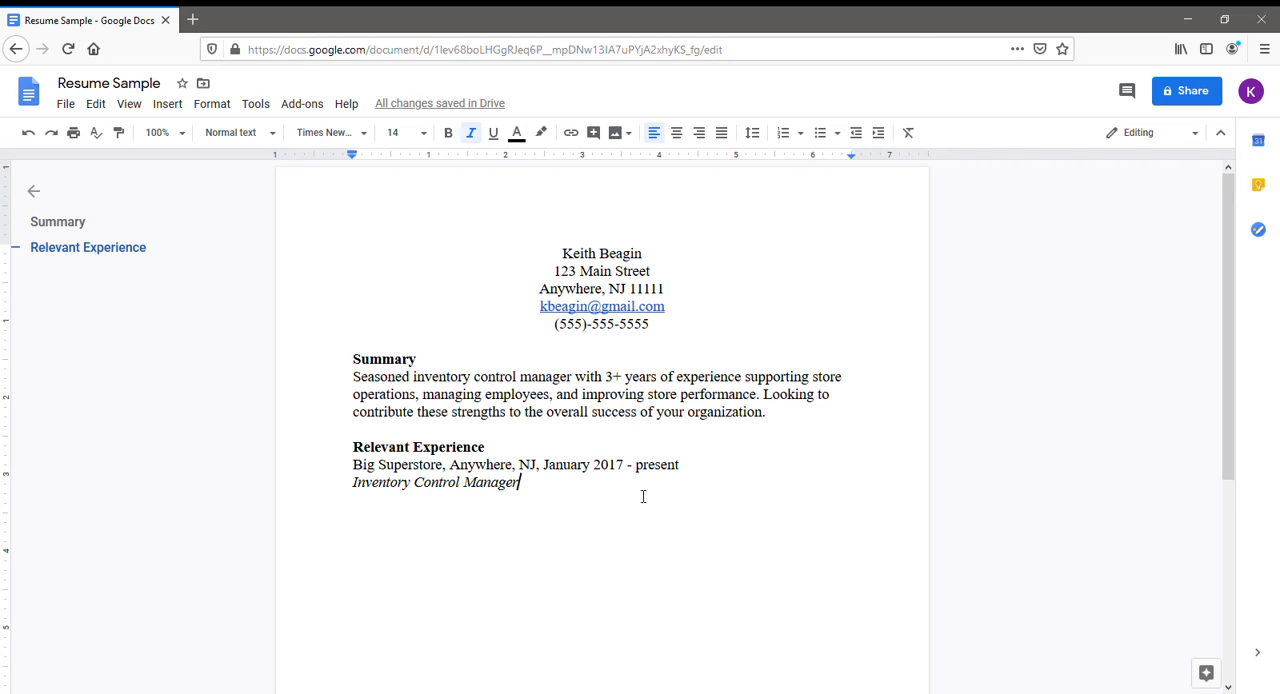
key(Return)
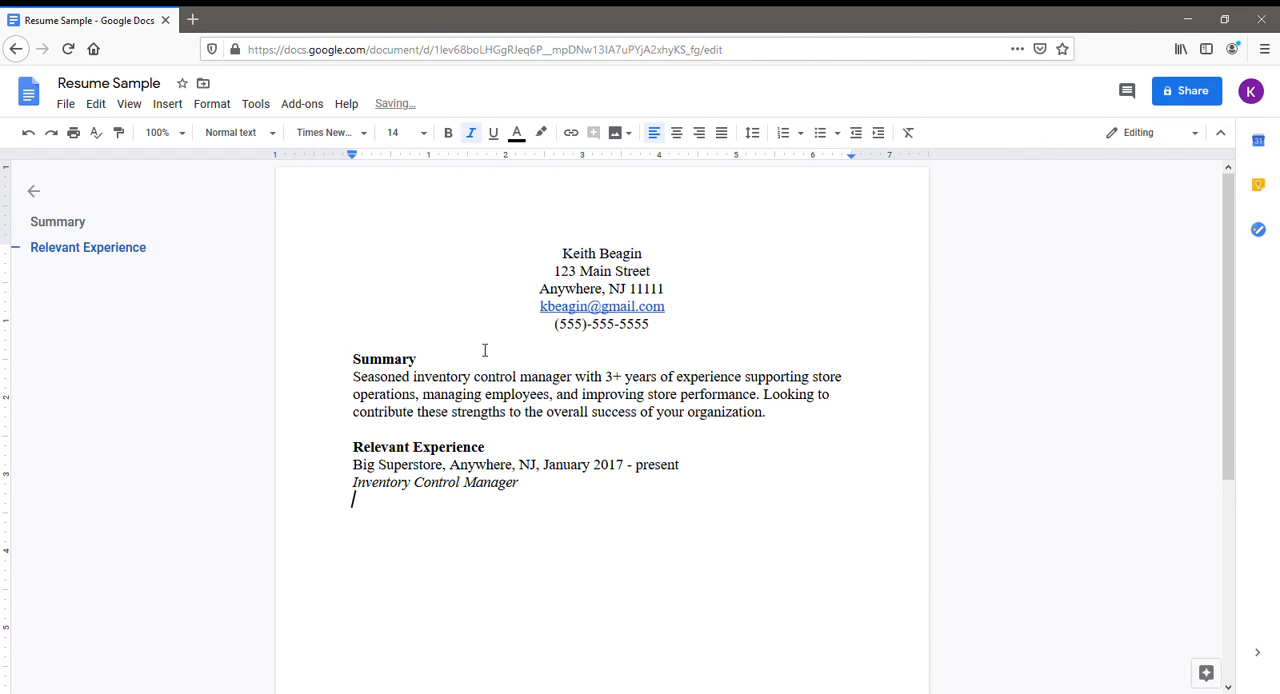
click(471, 133)
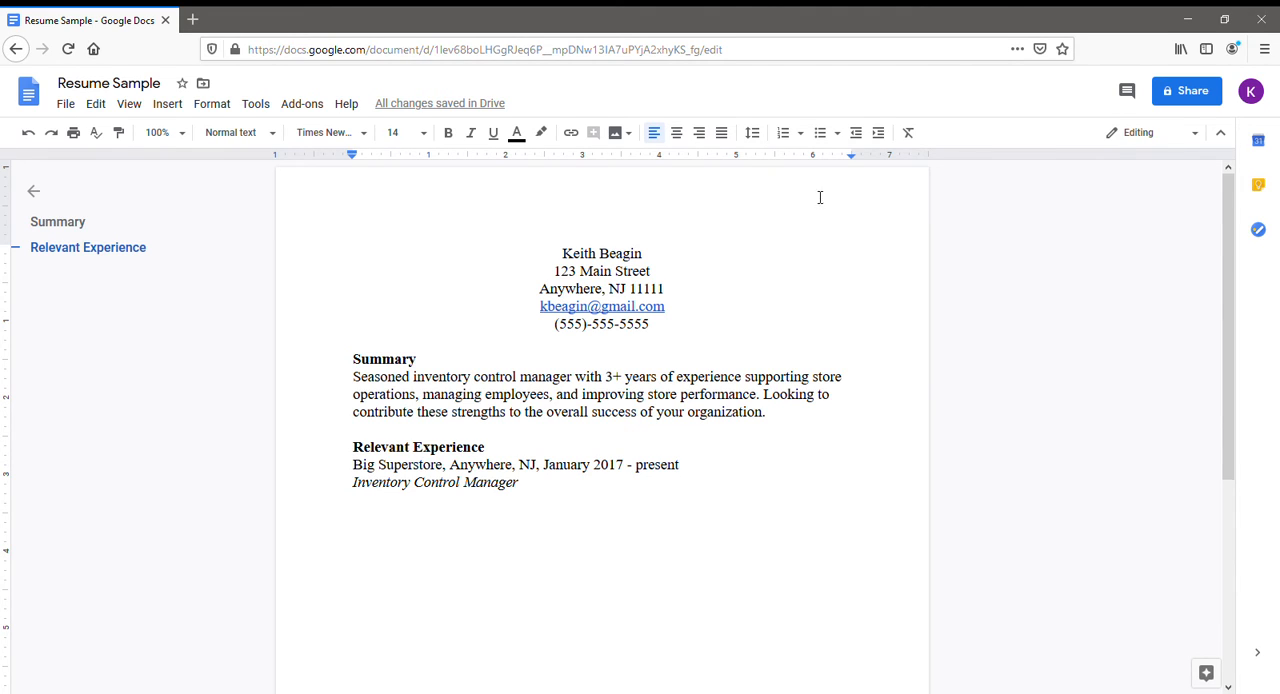
Start a bulleted list with the default round bullets below the Inventory Control Manager title.
click(837, 133)
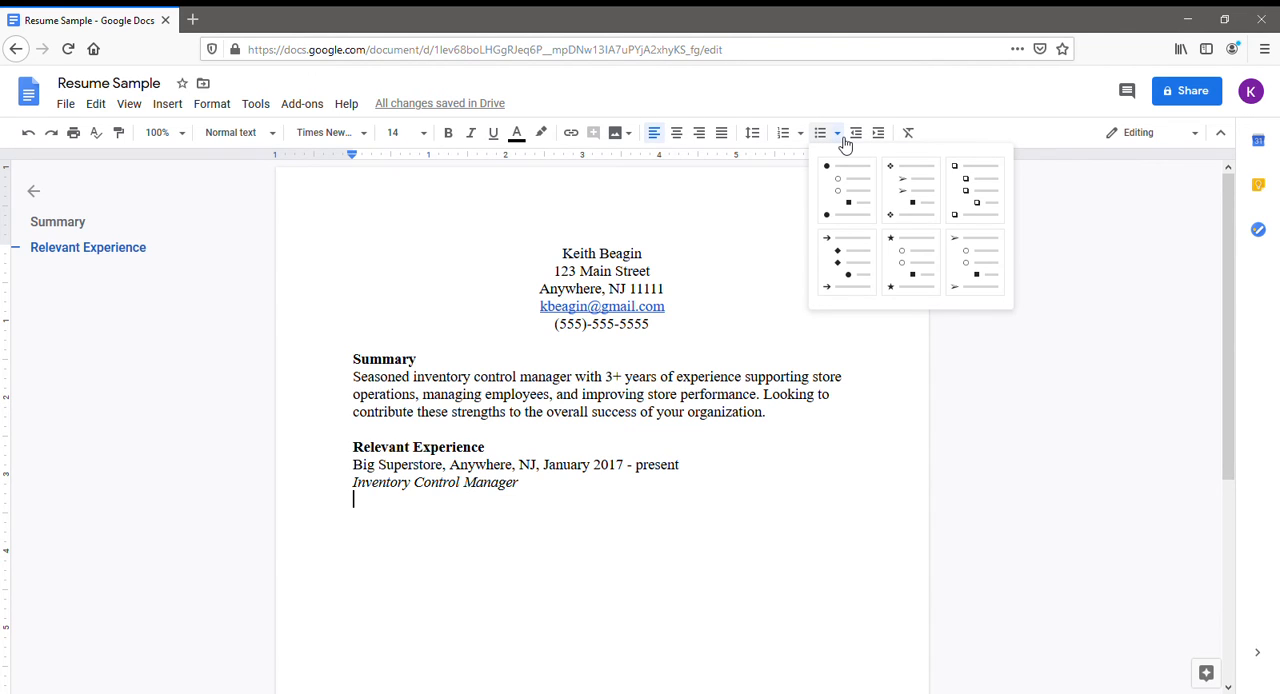
click(845, 143)
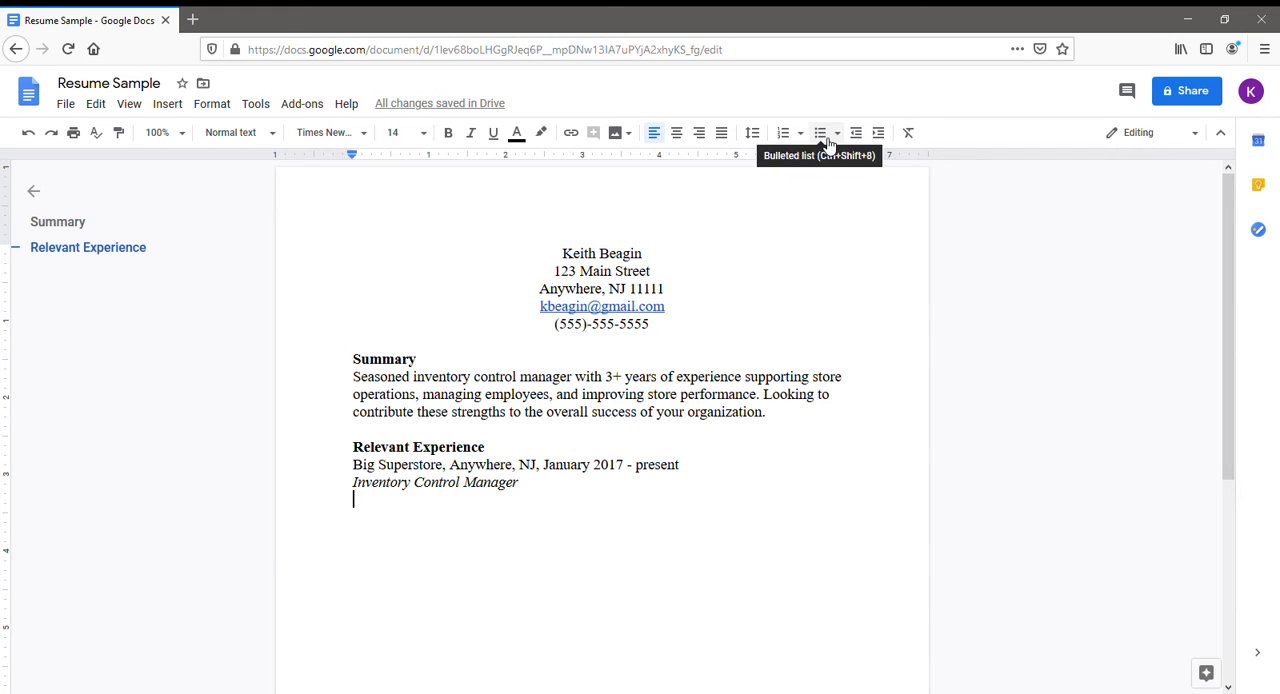
click(828, 143)
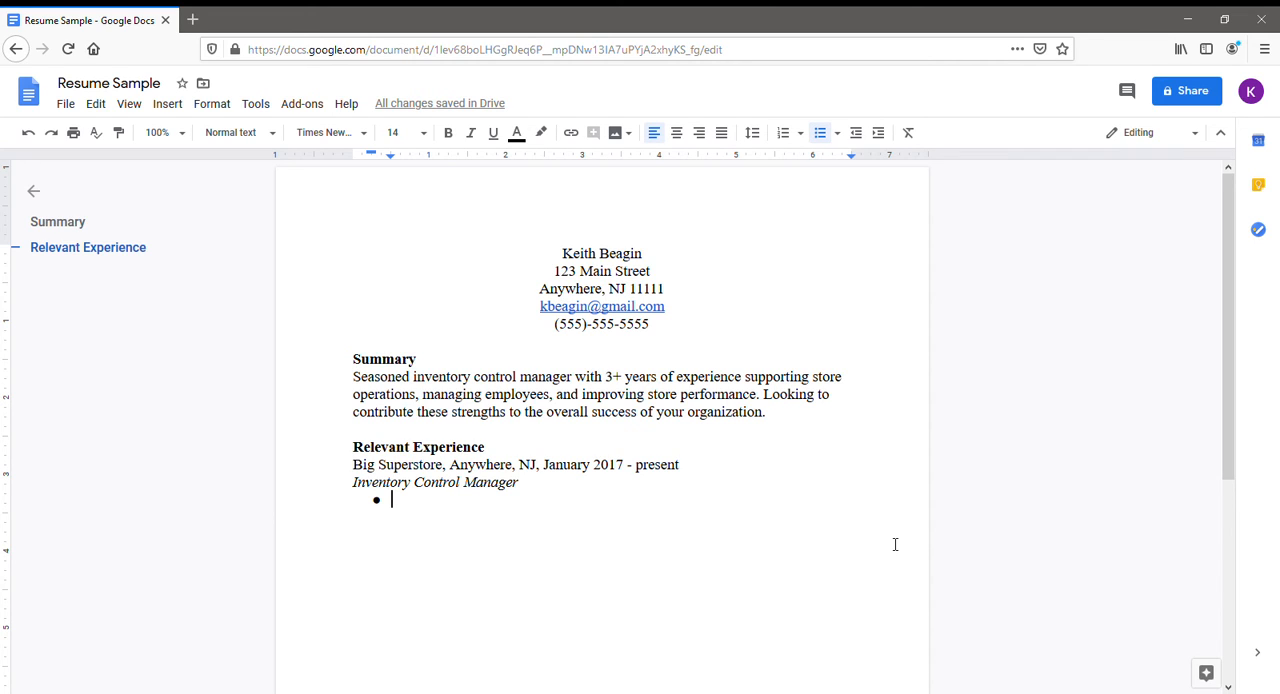
Enter "Oversee daily tasks, including inventory management, monitoring orders, and developing reports." as the first bullet.
text(Ov)
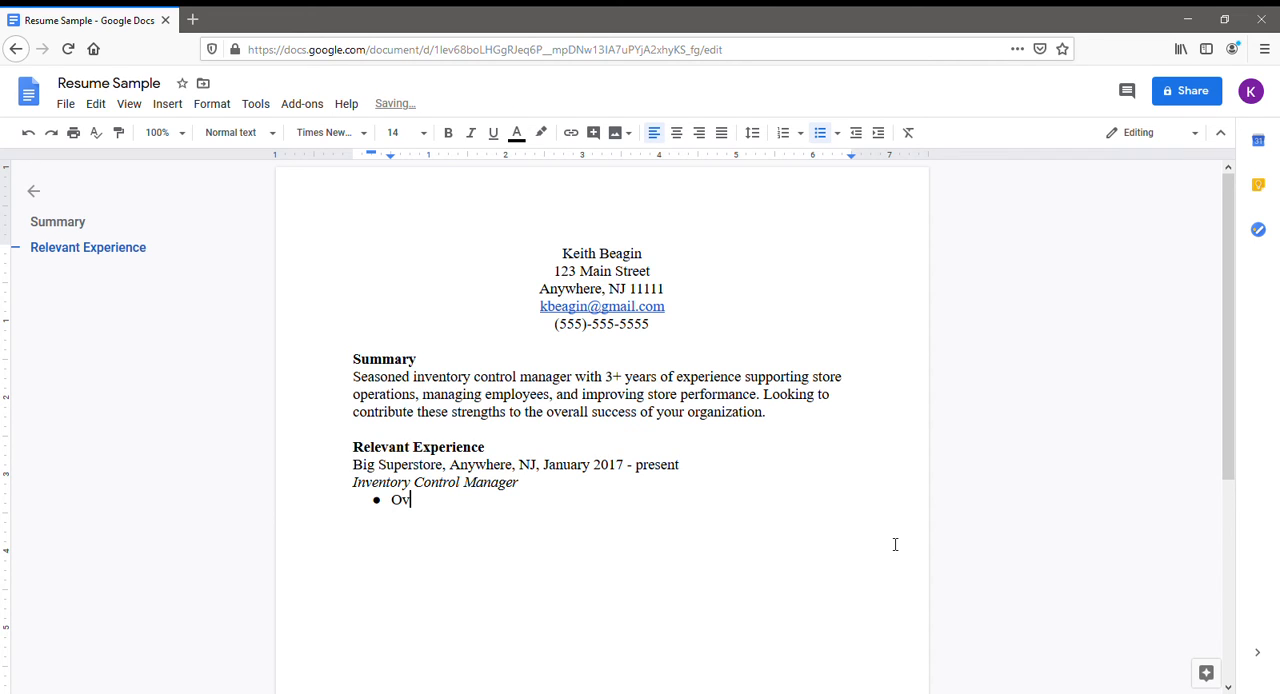
text(ersee daily tasks, incl)
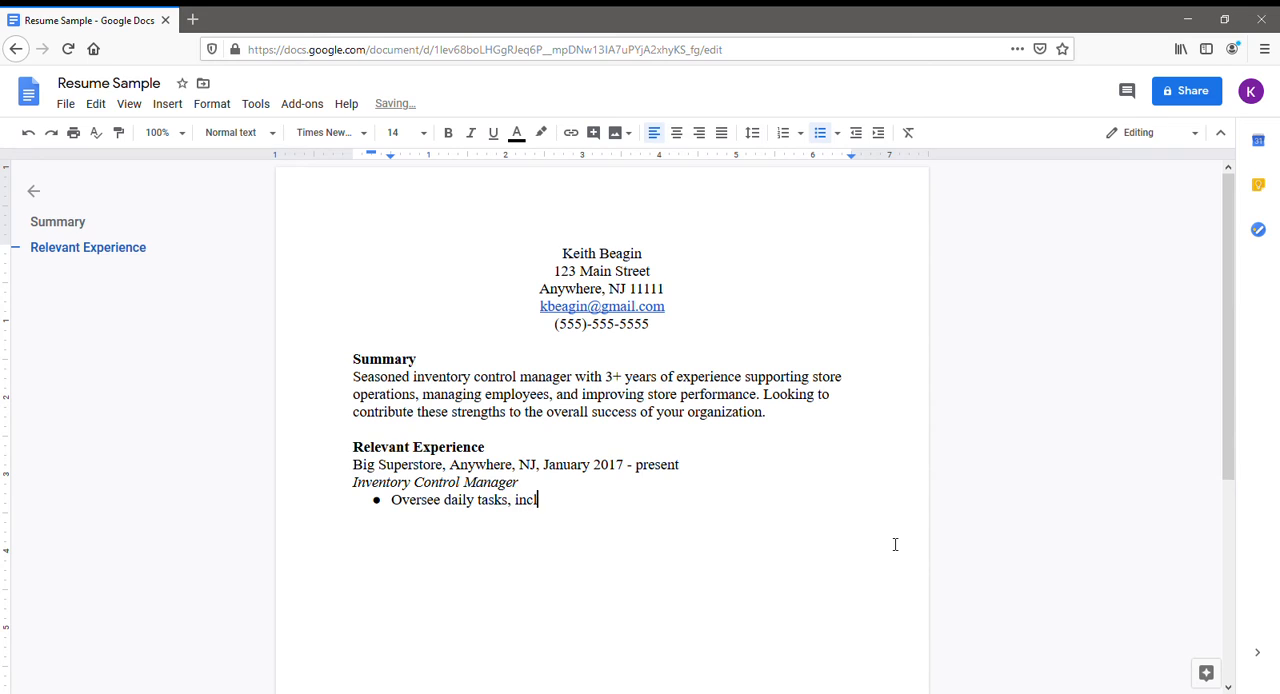
text(uding inventory )
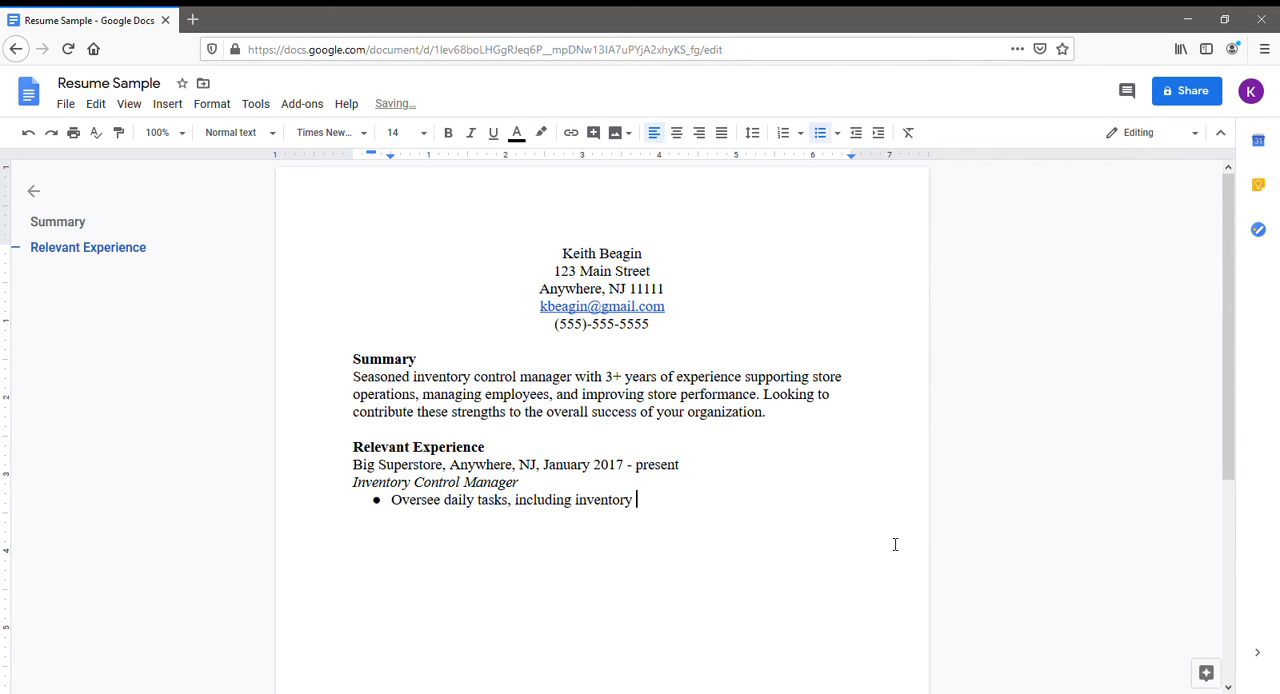
text(management, )
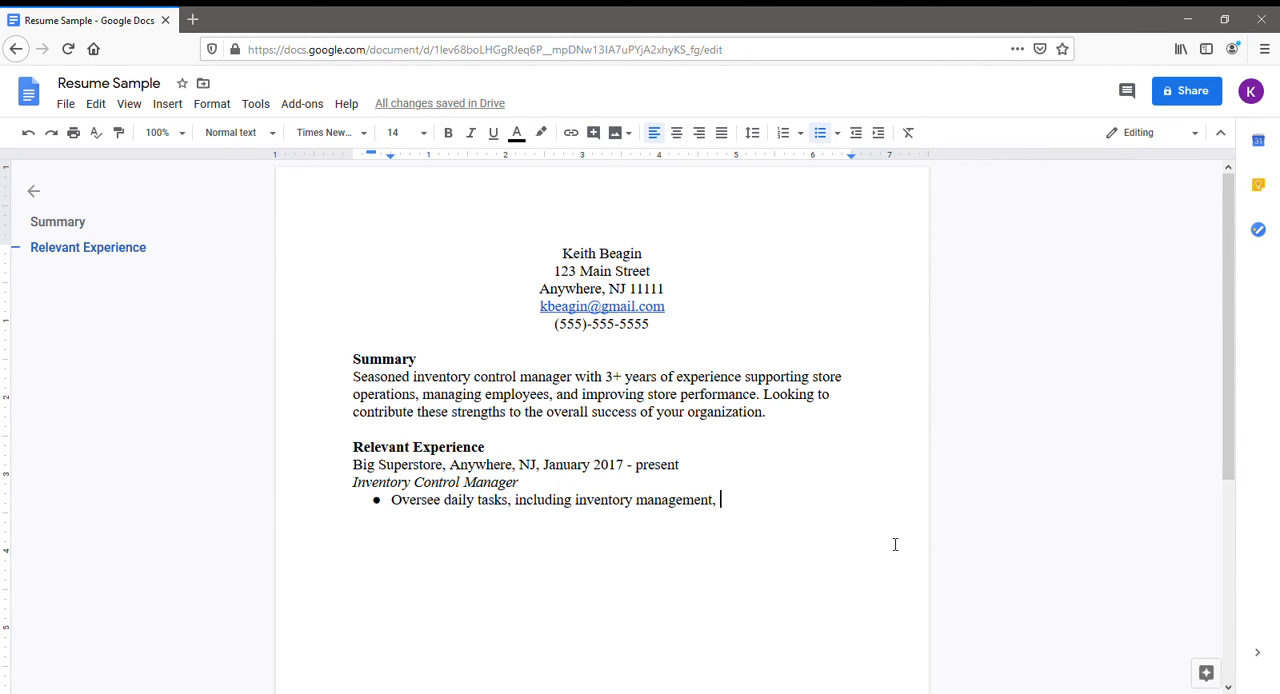
text(monitori)
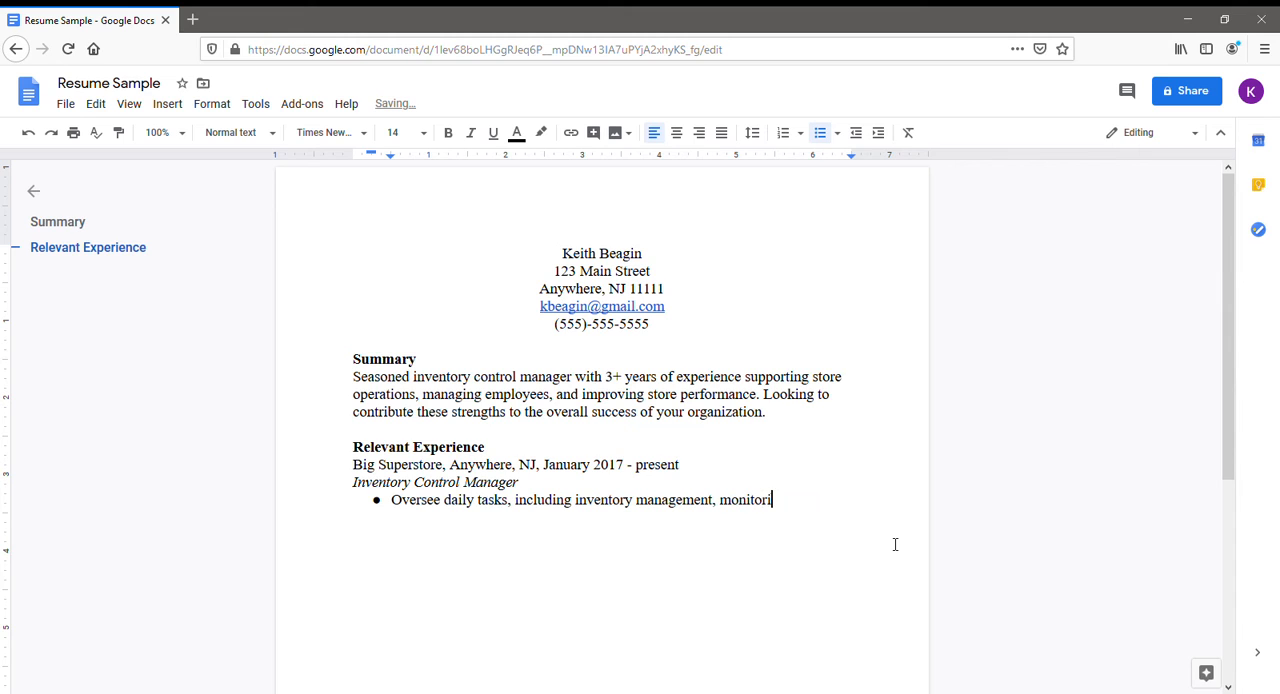
text(ng orders, and developing)
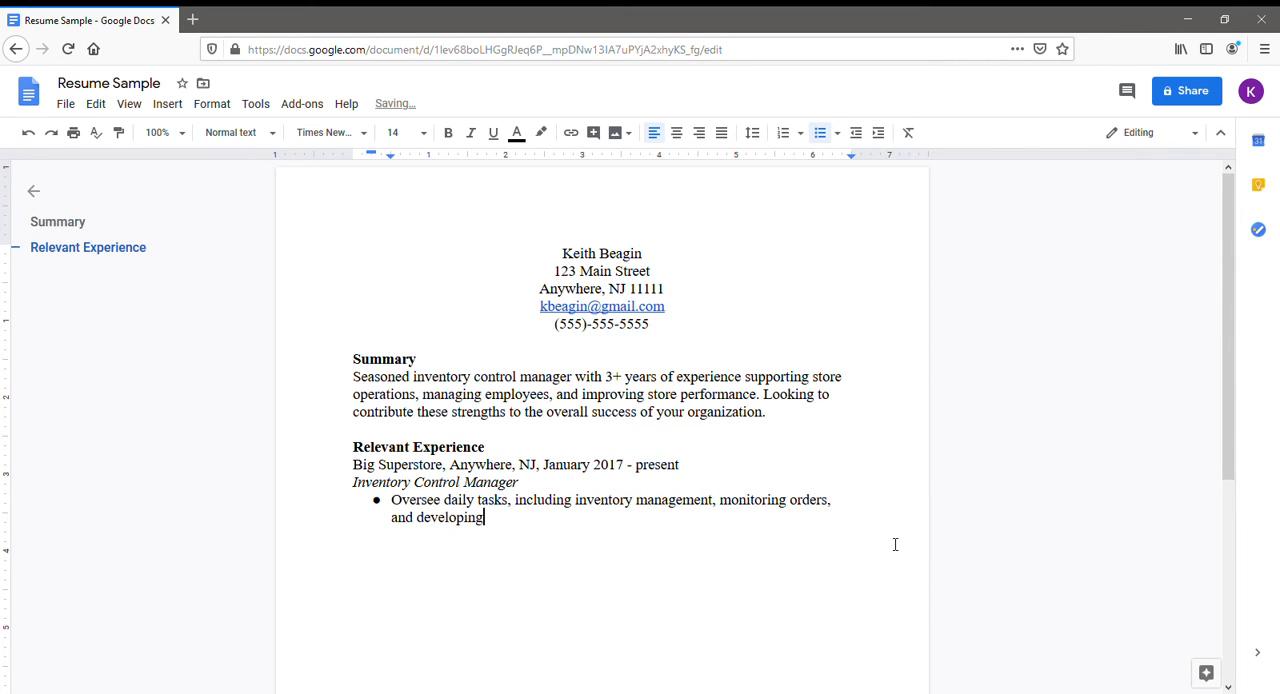
text( reports.)
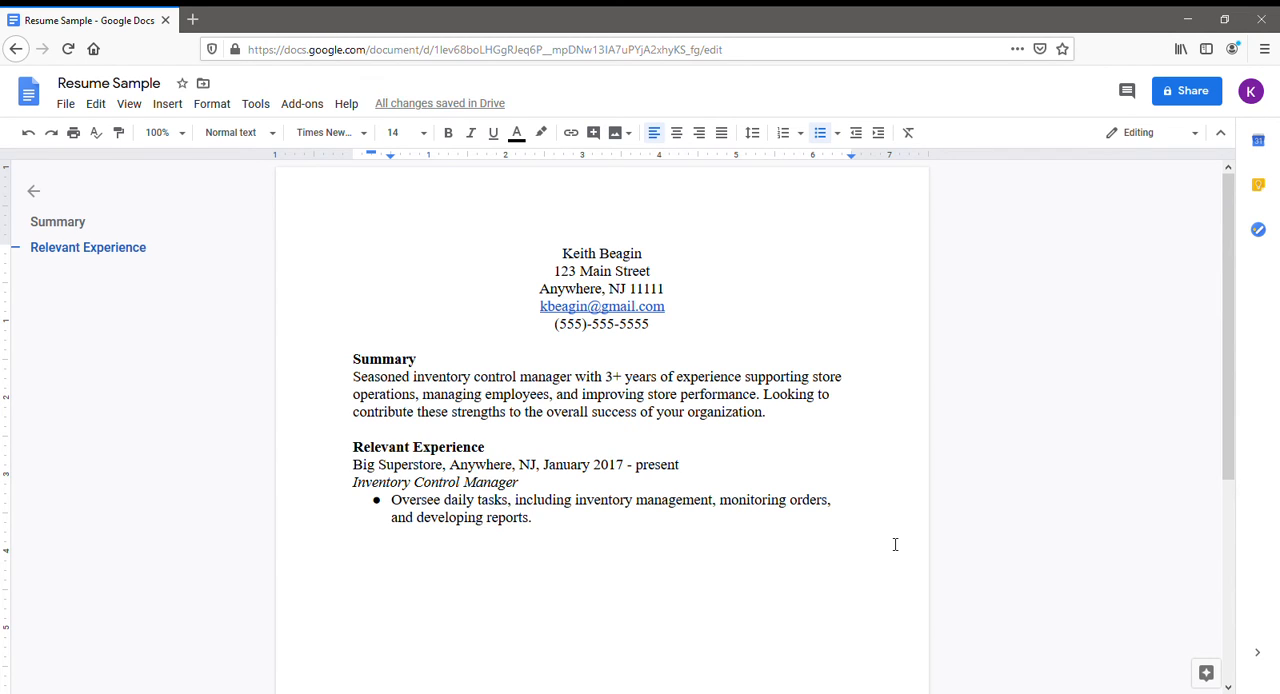
Add a second bullet reading "Enhanced inventory control practices by using forecasting techniques", correcting any spelling mistakes.
key(Return)
text(Enhanced)
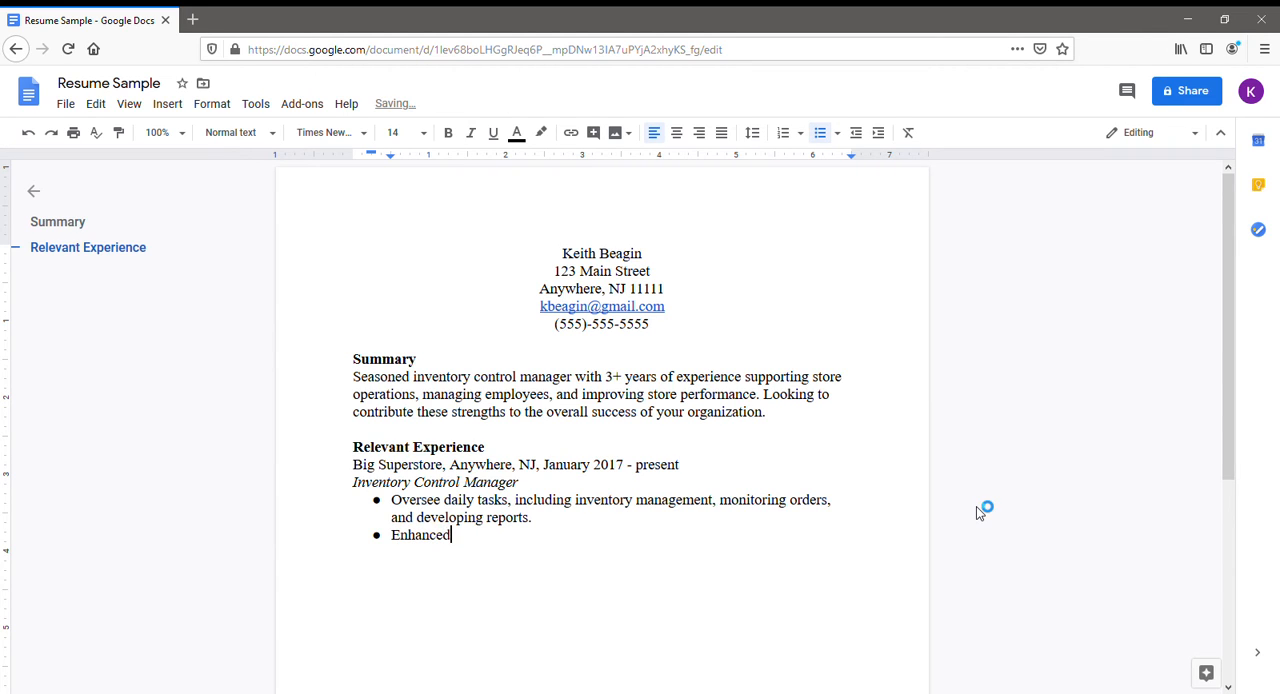
text( inveon)
key(BackSpace)
key(BackSpace)
text(ntory control practices)
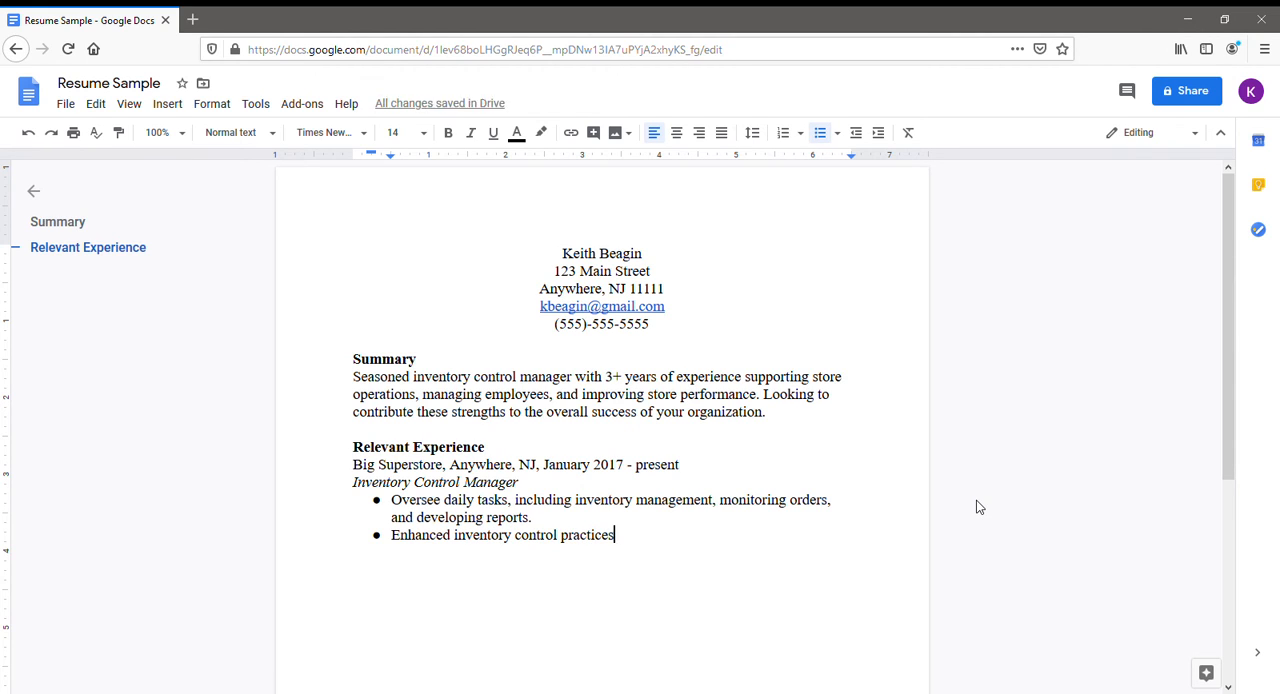
text( by using forecas)
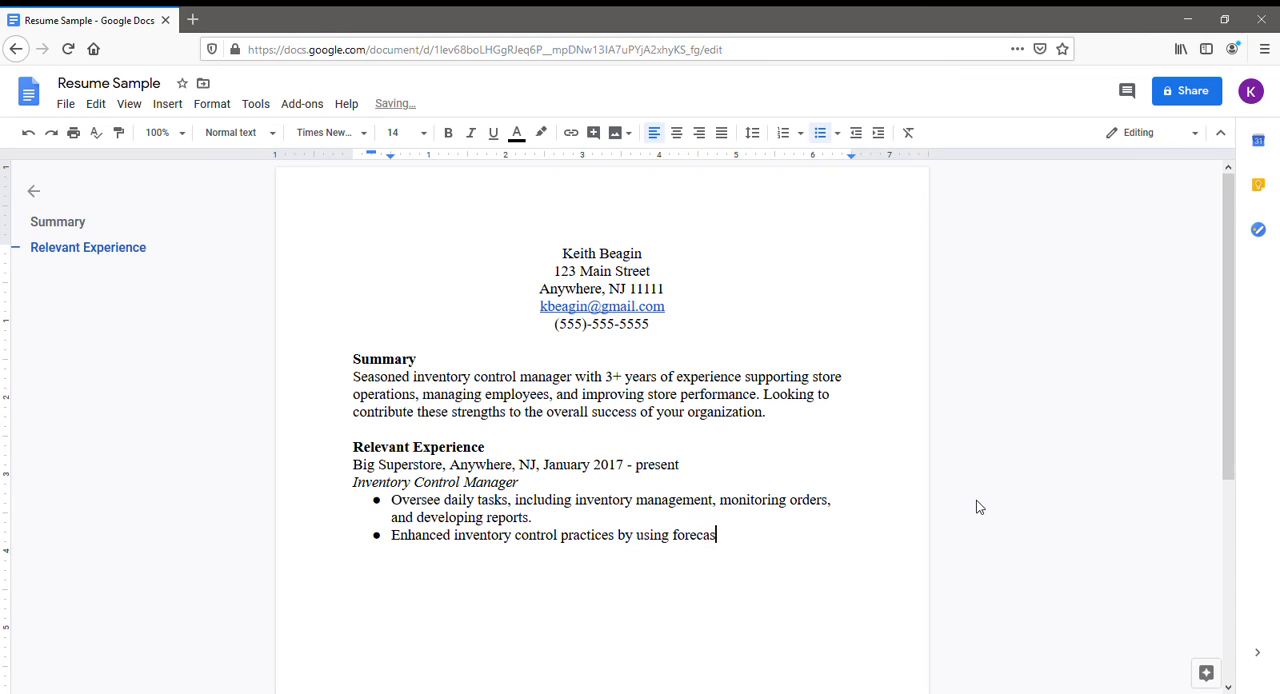
text(ting techniques. Led t)
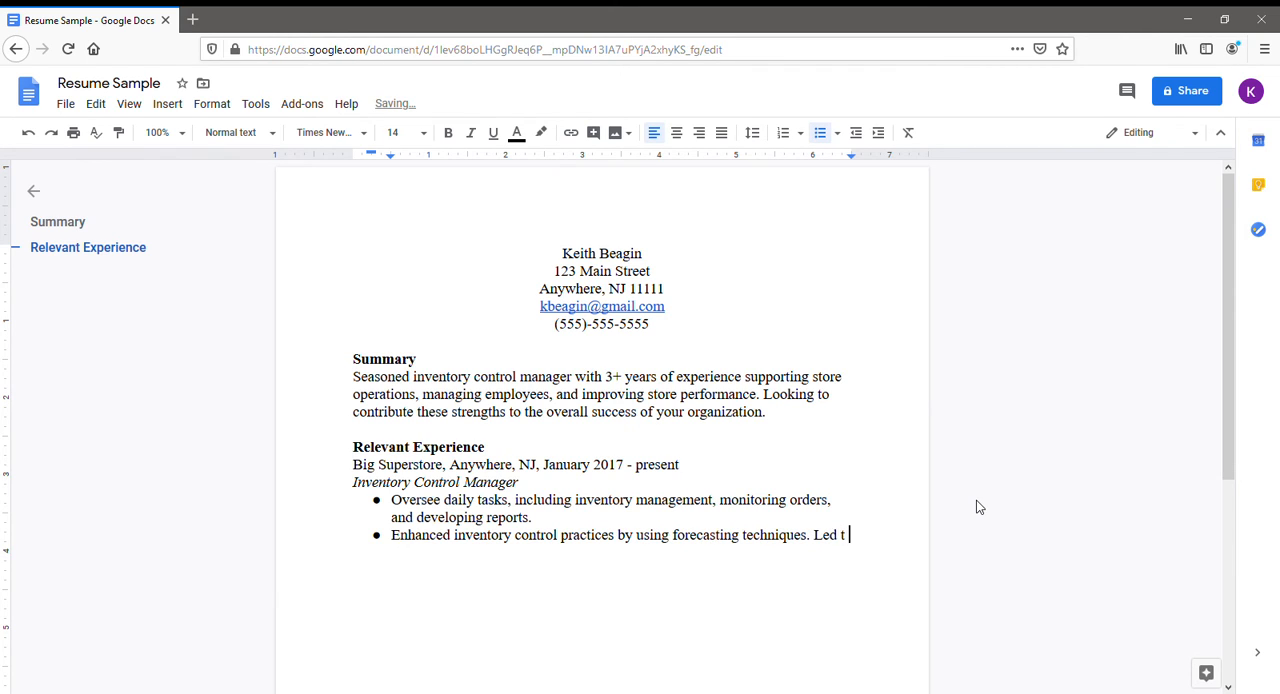
text(o a decrease in over-orderin)
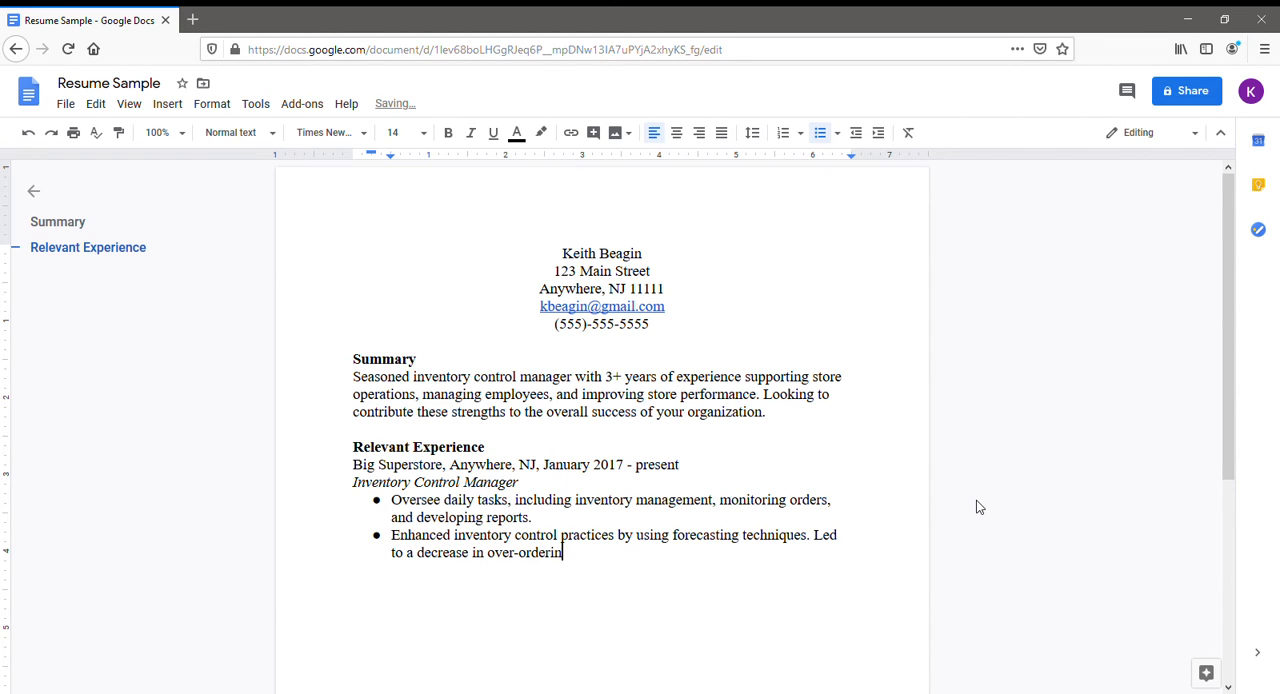
text(g.)
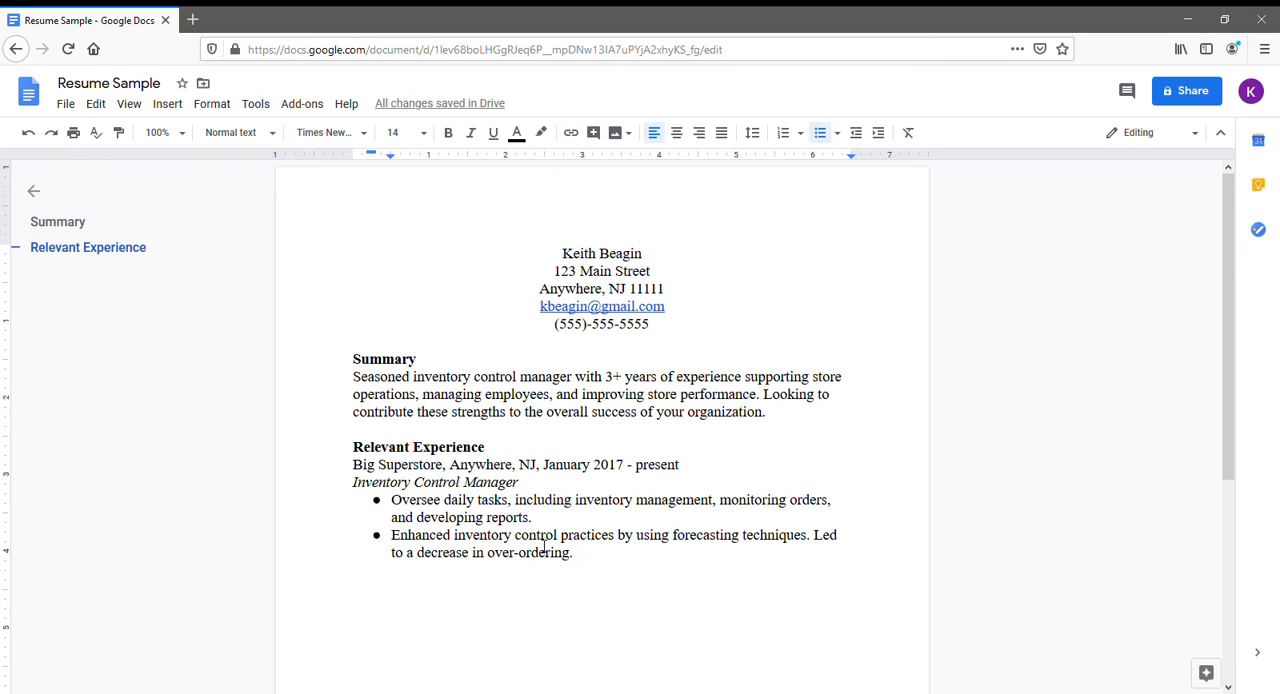
Add two more bullets, "Coordinate with" and "Collaborate with", and end the bulleted list on the line below.
key(Return)
text(Coordinate with)
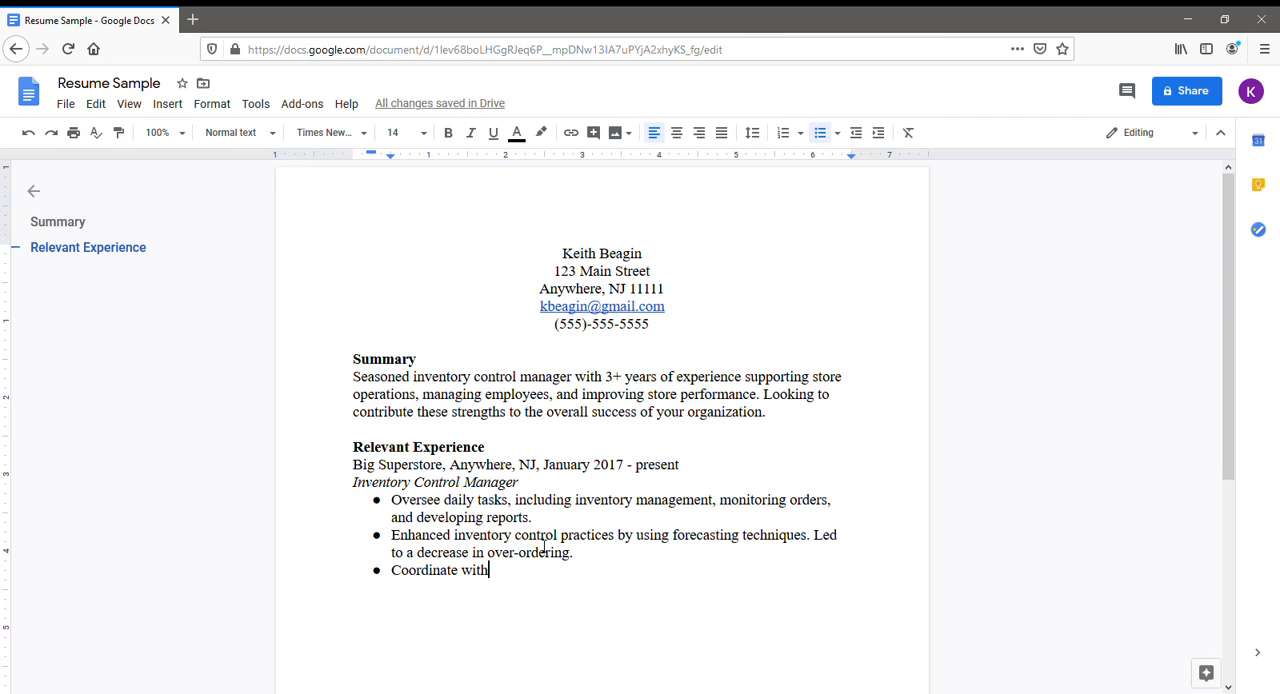
key(Return)
text(Collaborate with)
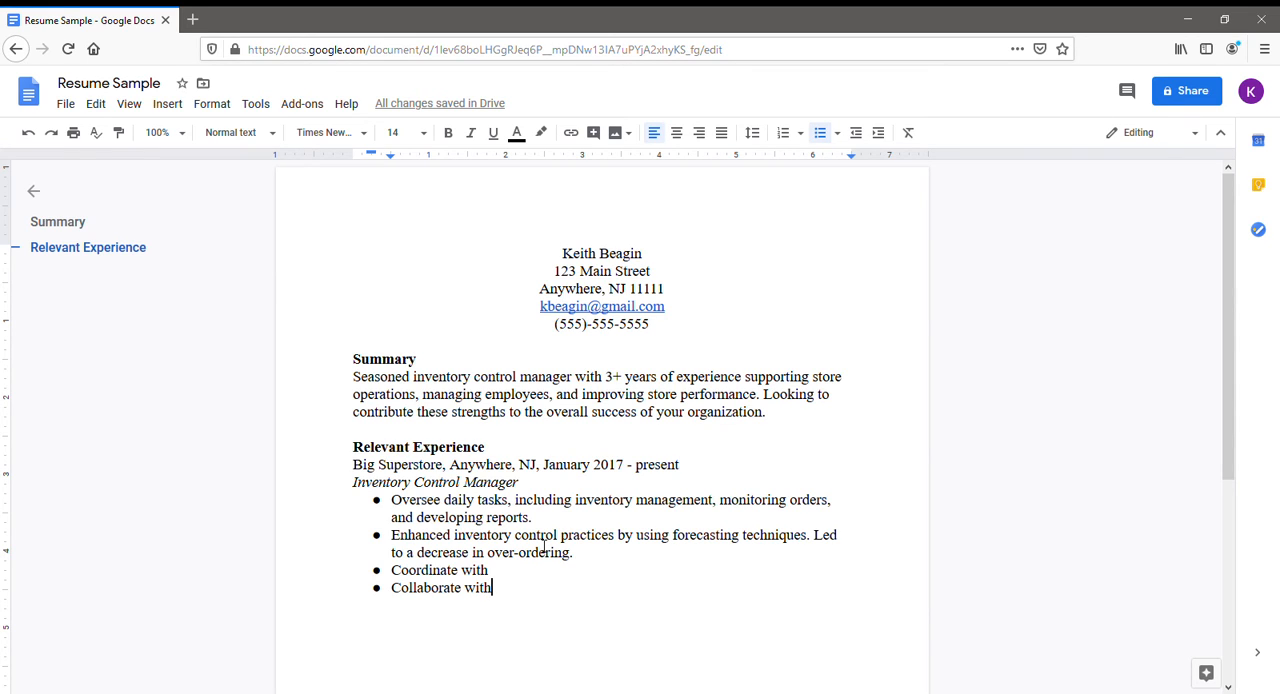
key(Return)
click(824, 143)
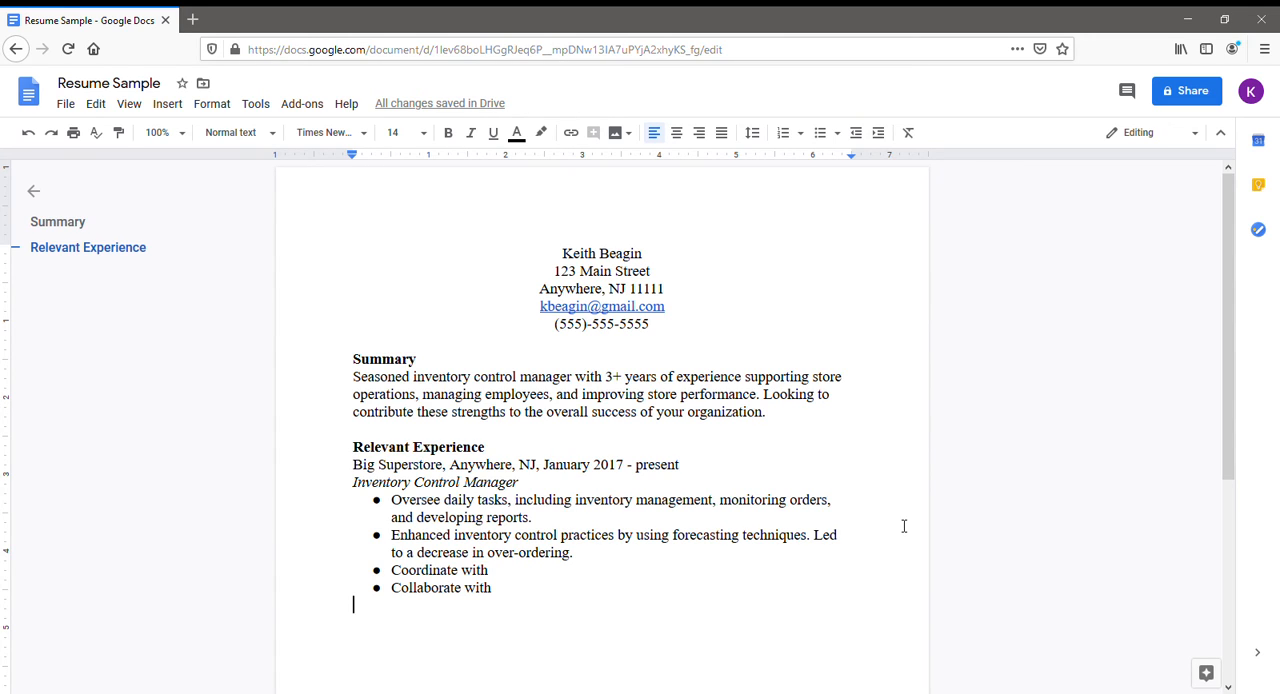
Leave a blank line after the list and enter the second employer line "KB Supermarket, Anywhere, NJ, March 2010 - January 2017".
key(Return)
text(KB Supermarket)
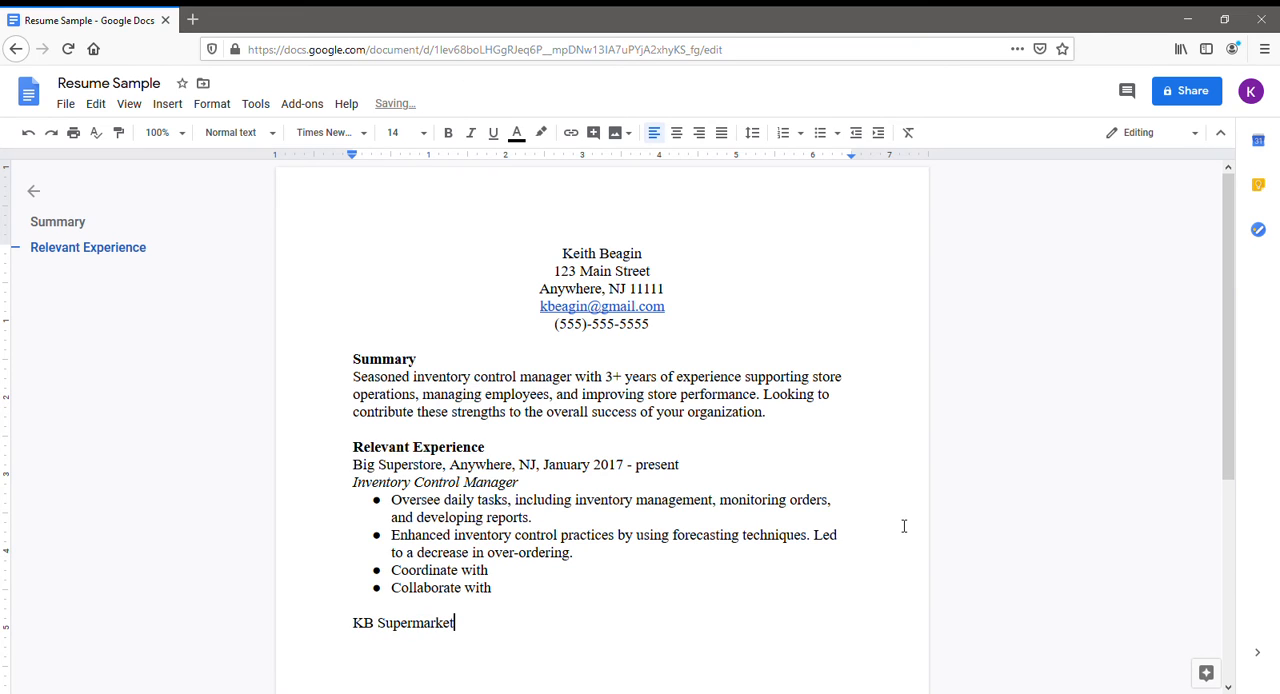
text(, Anywhere, NJ, March 20)
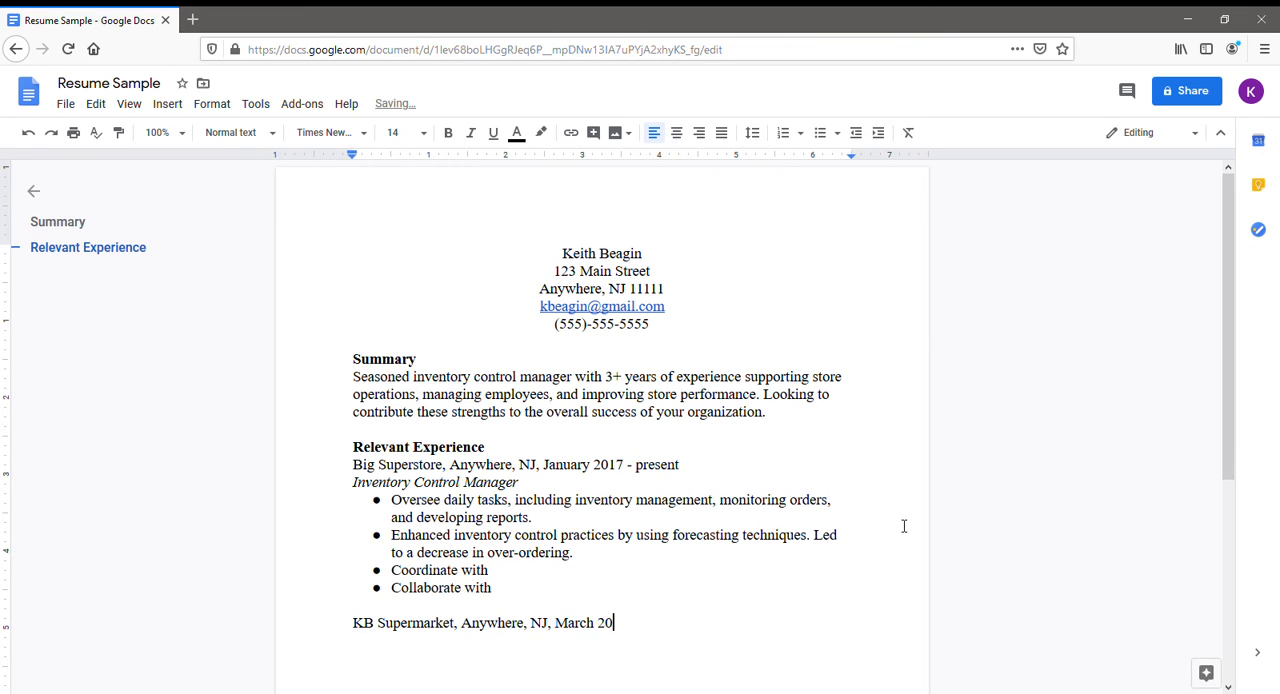
text(10 - January 2017)
Add the job title "Shift Supervisor" on a new line below the KB Supermarket employer line.
scroll(951, 514, down, 1)
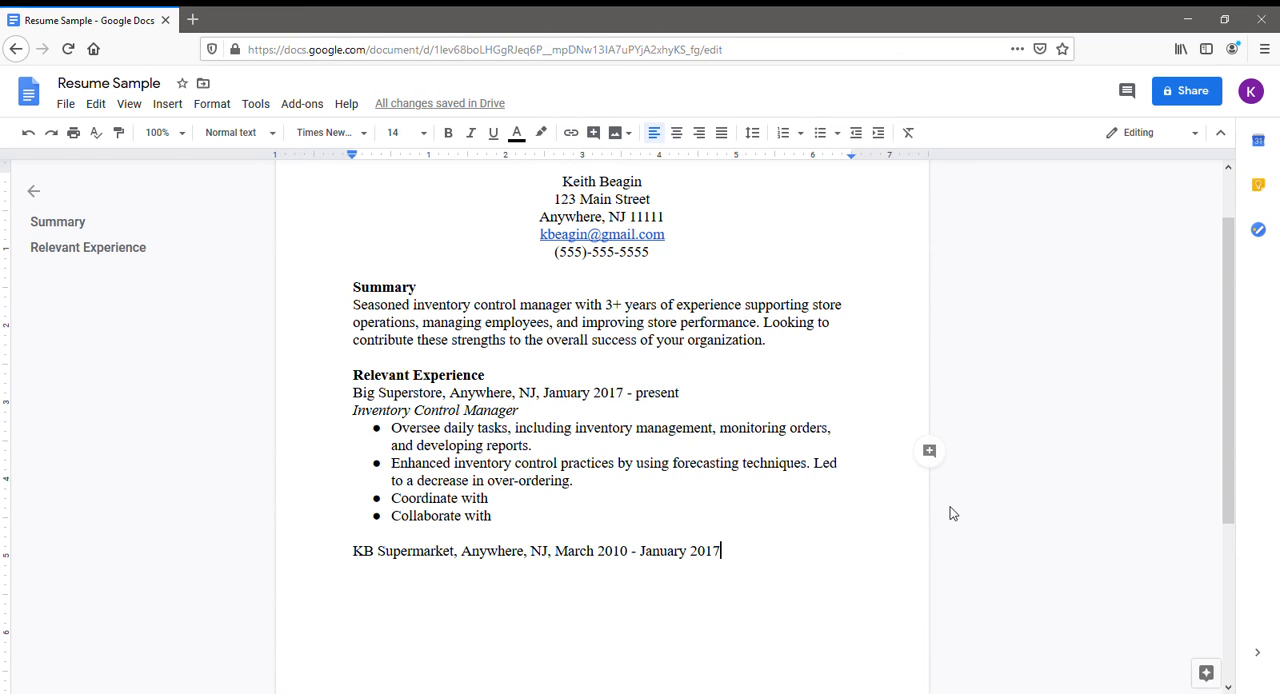
key(Return)
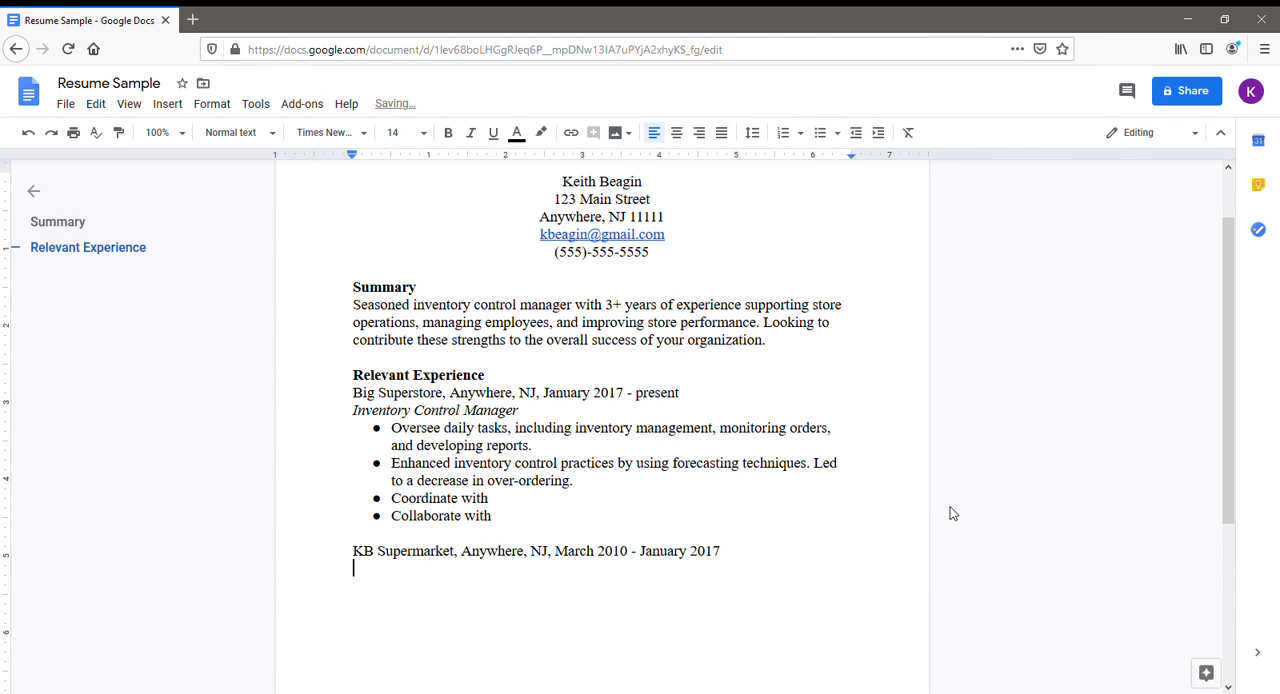
text(Shift Supervisor)
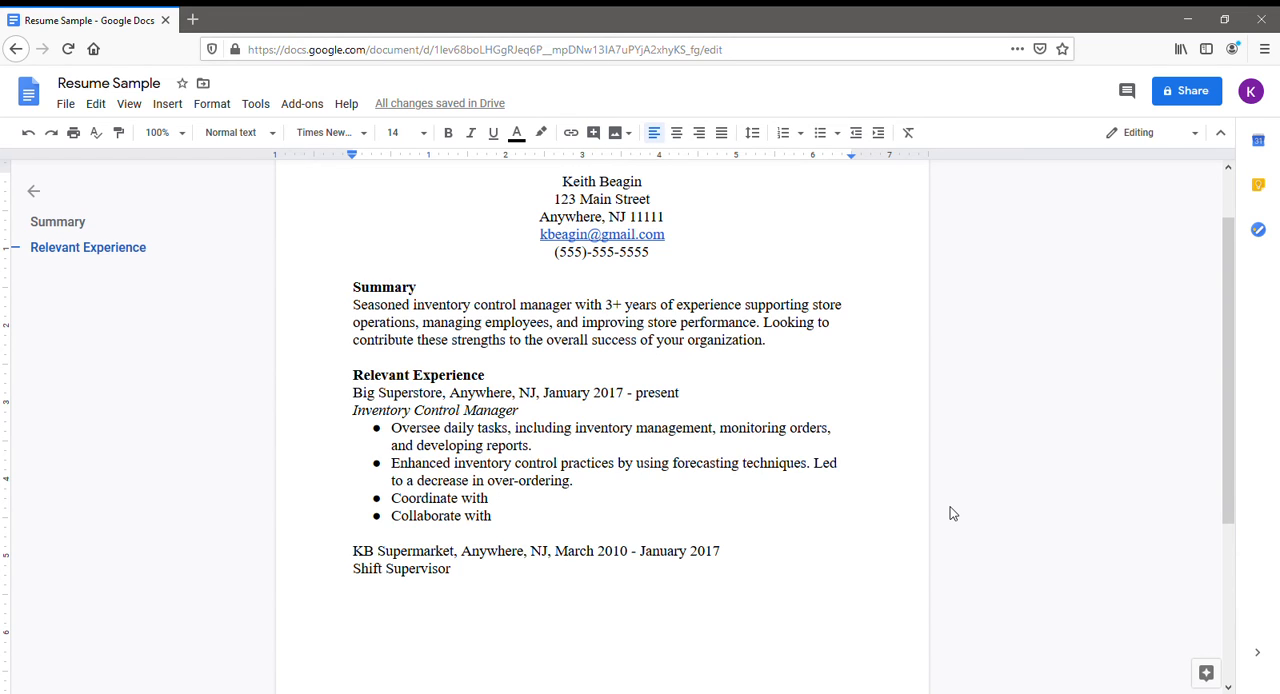
Append the dates "(June 2013 - January 2017)" to the Shift Supervisor title and start a new line below it.
text(()
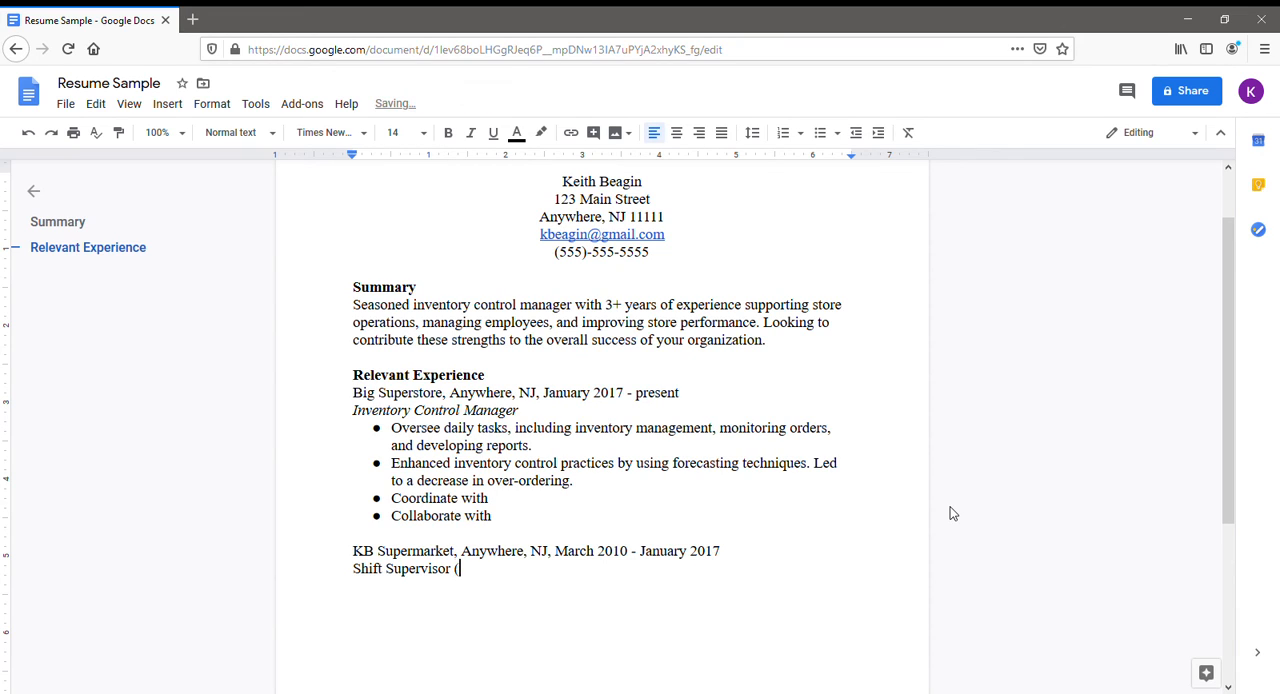
text(June 2013 - January 2017))
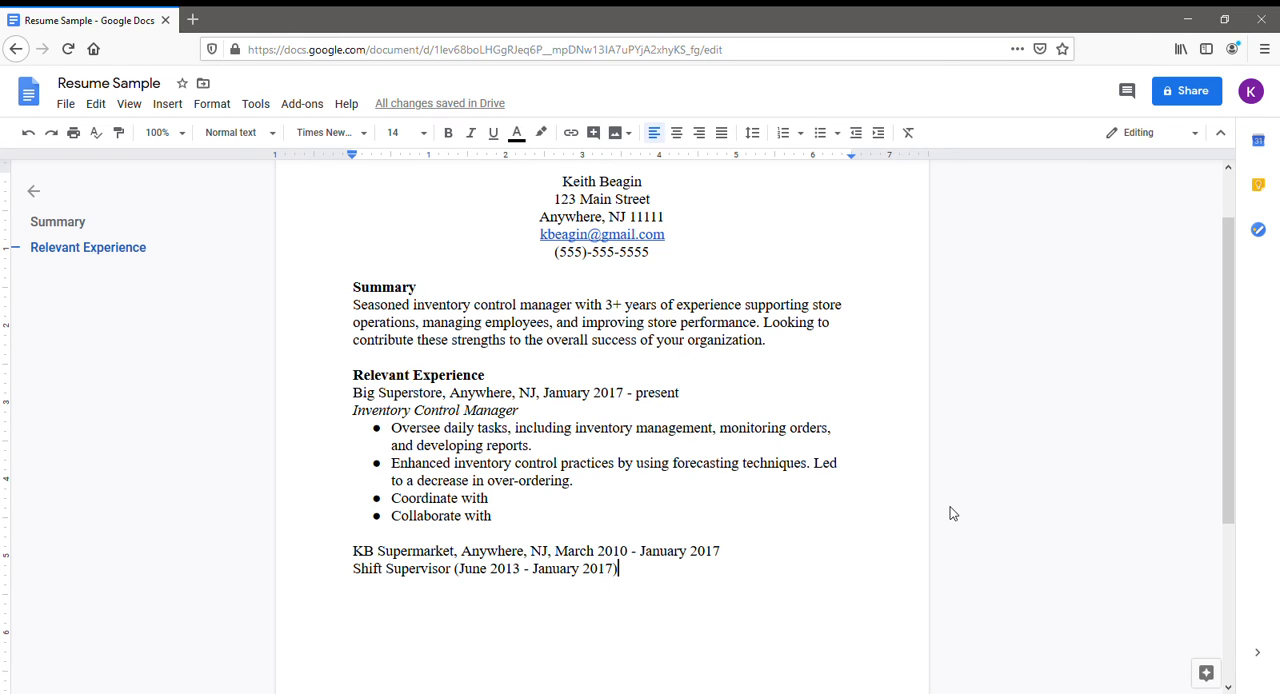
key(Return)
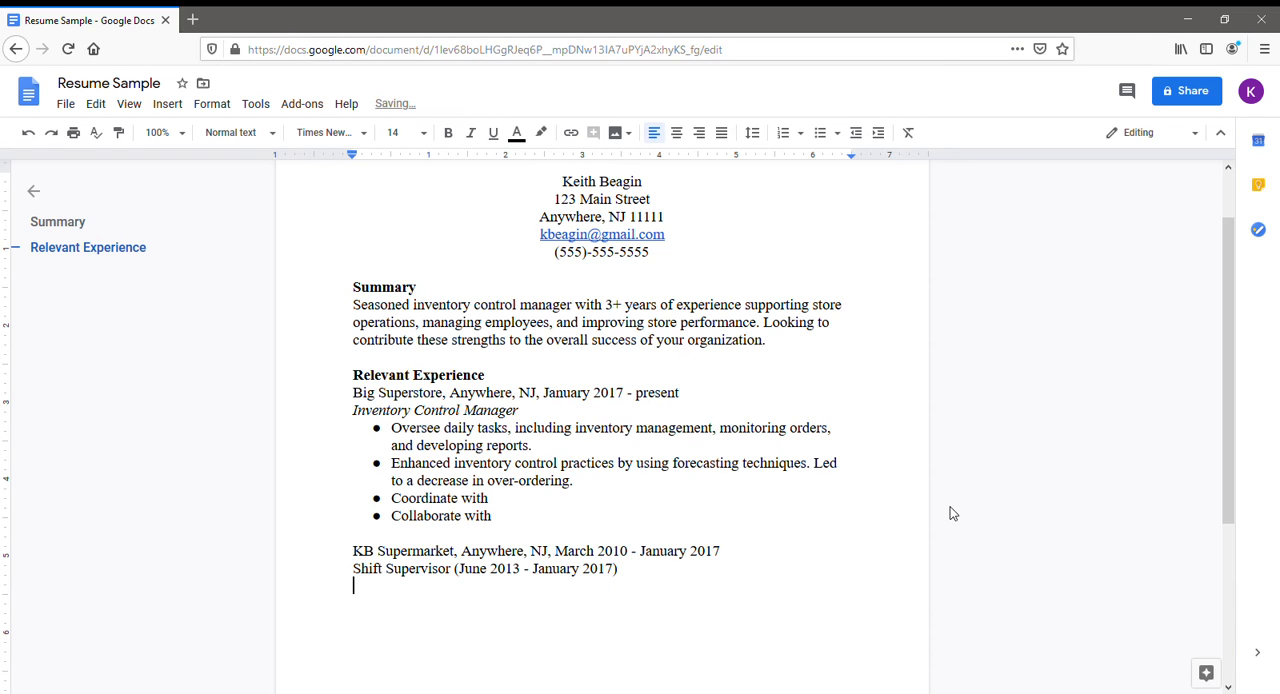
Italicize the whole Shift Supervisor line, dates included, and set the empty line below it back to non-italic text.
drag(657, 571, 354, 576)
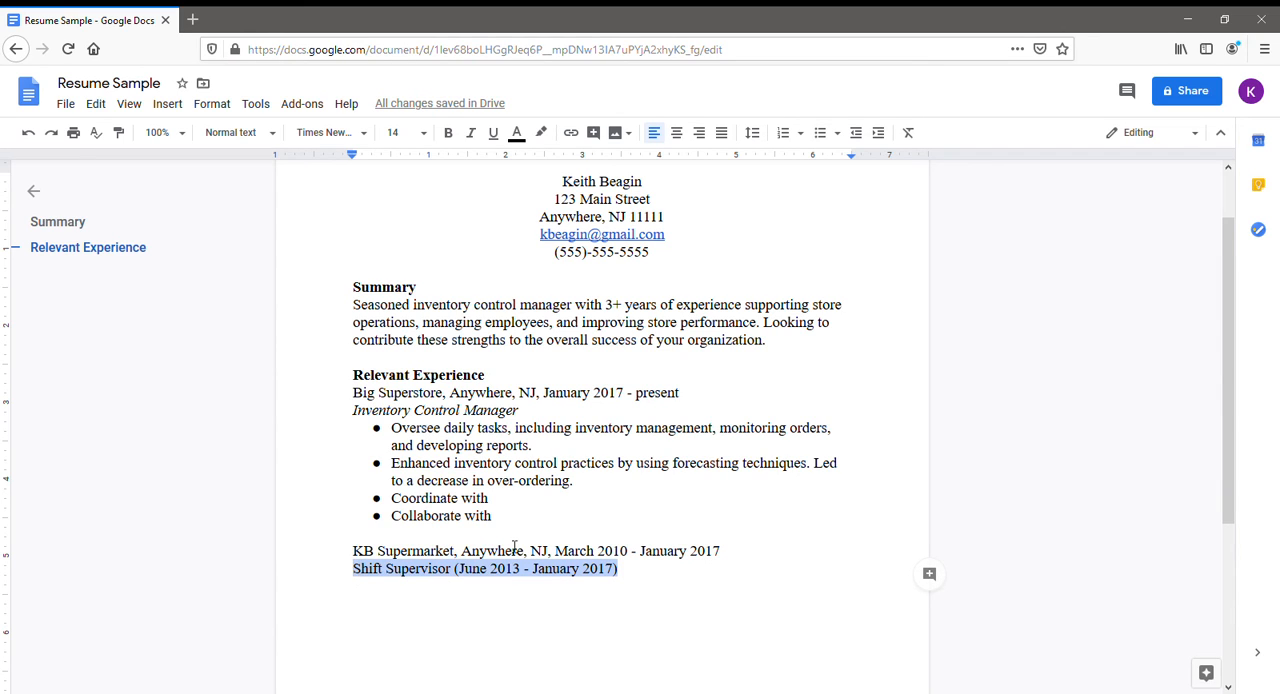
click(471, 133)
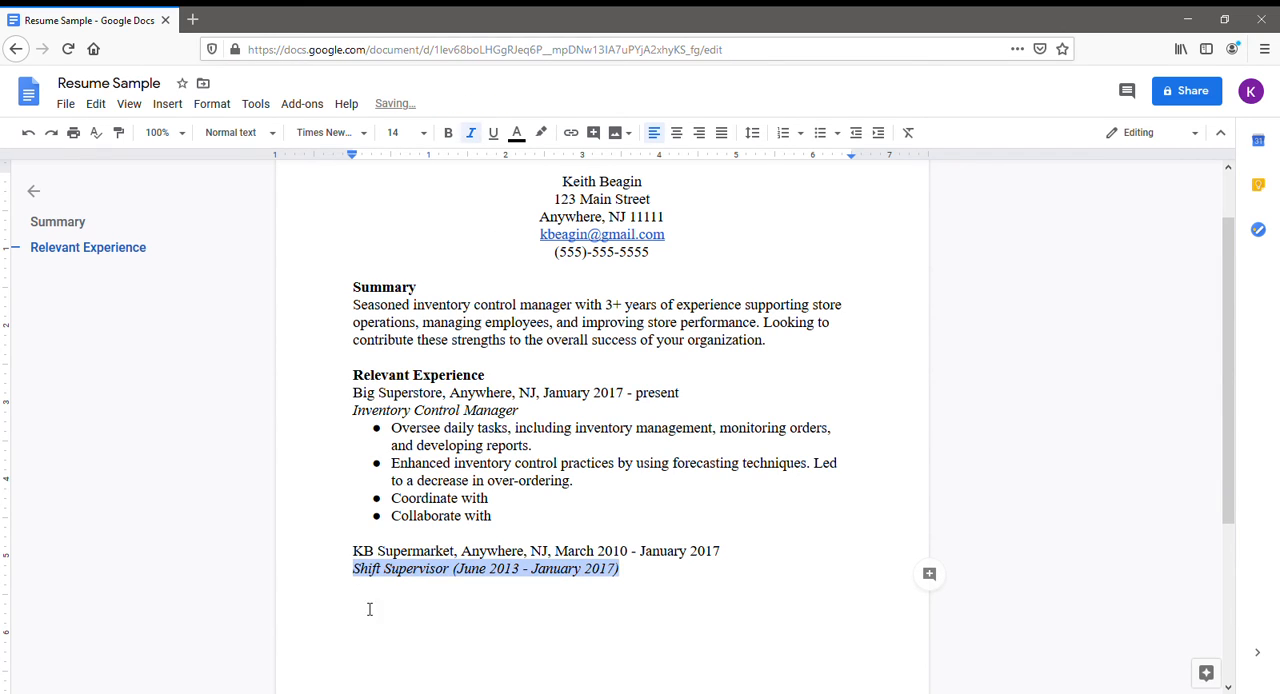
click(371, 605)
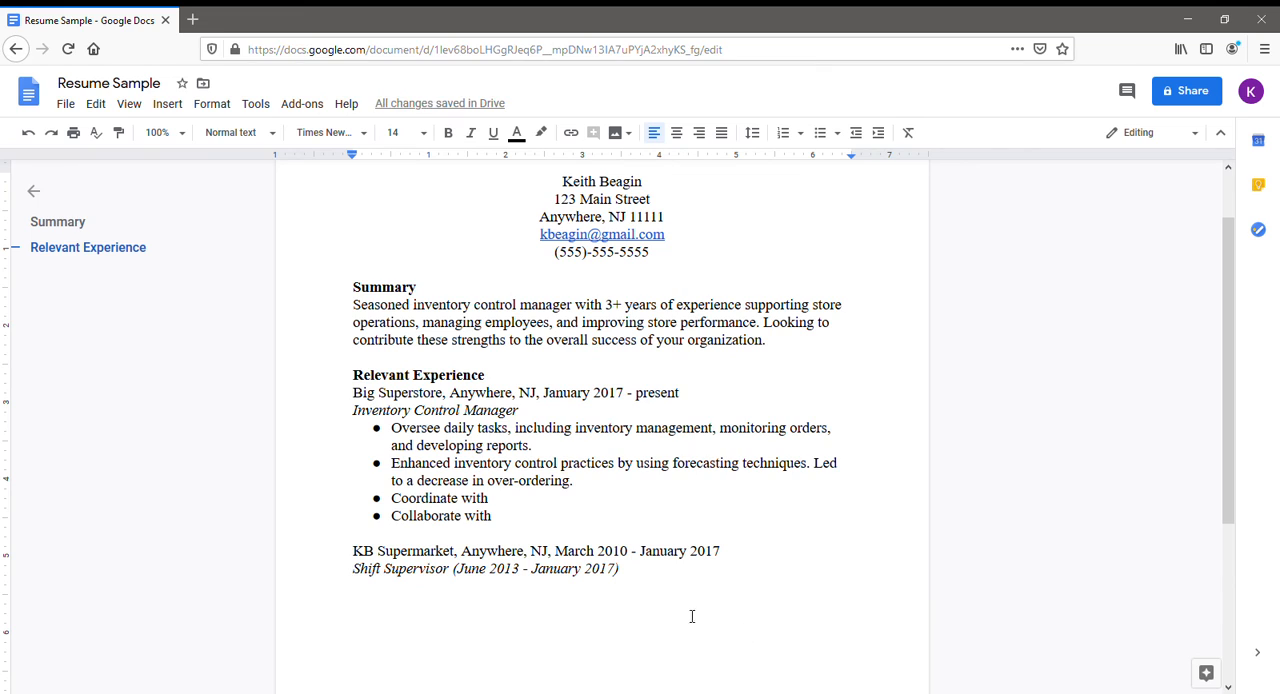
click(691, 583)
key(Return)
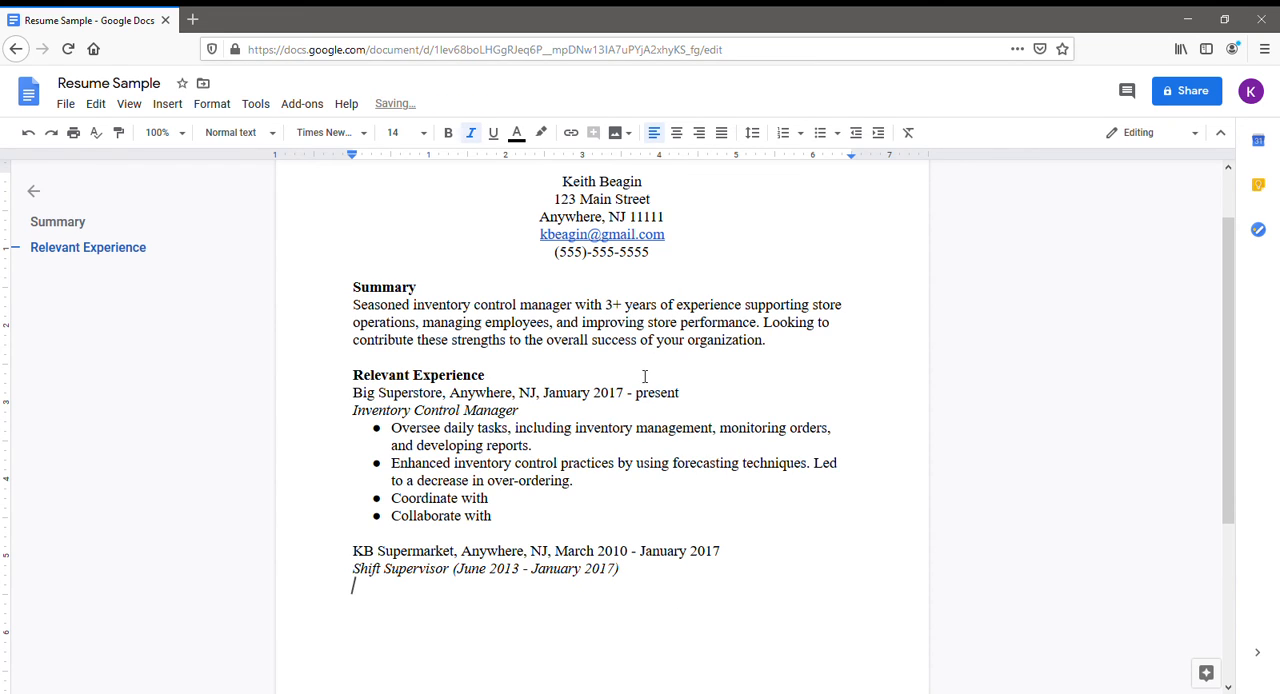
click(471, 140)
Start a bulleted list under the Shift Supervisor title with the bullets "Supervised" and "Oversaw".
scroll(897, 614, down, 1)
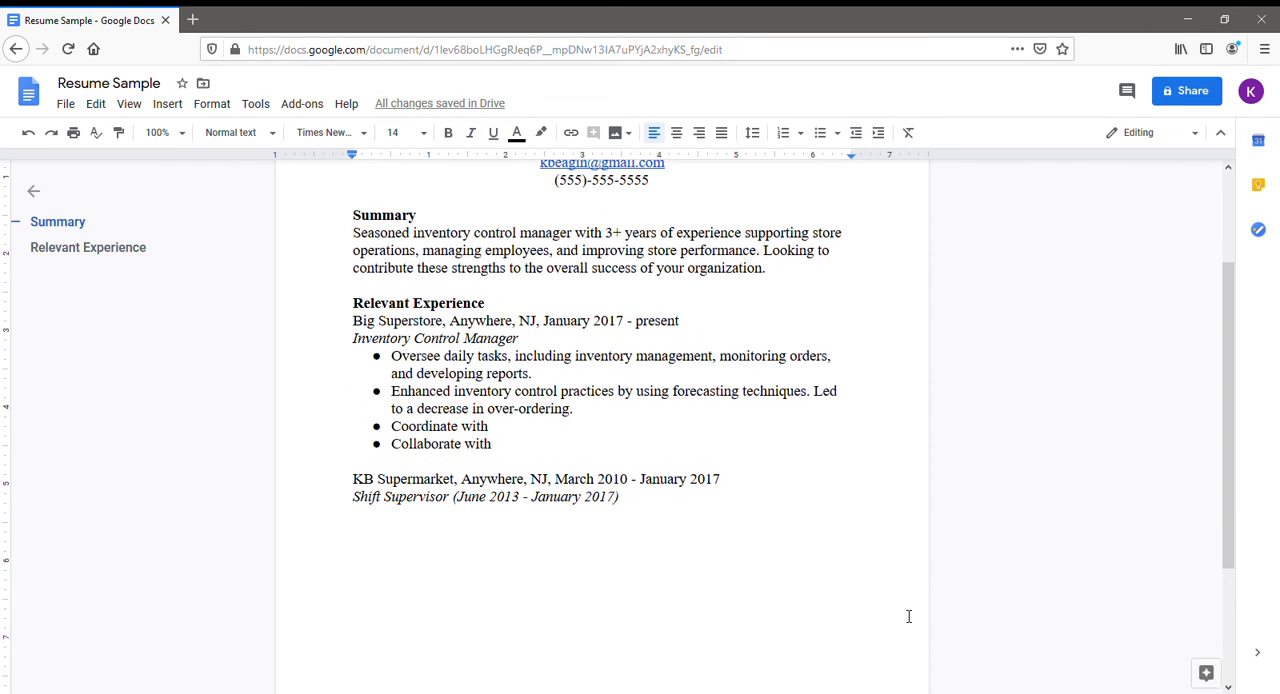
scroll(908, 616, down, 1)
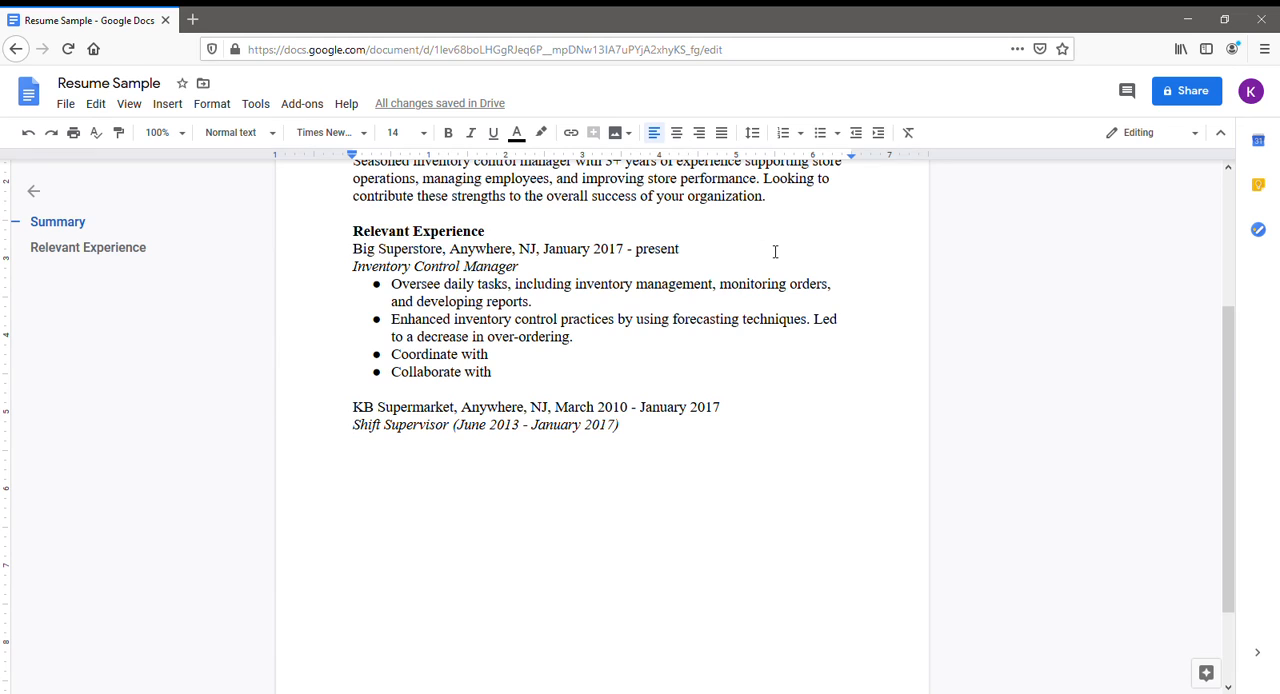
click(822, 136)
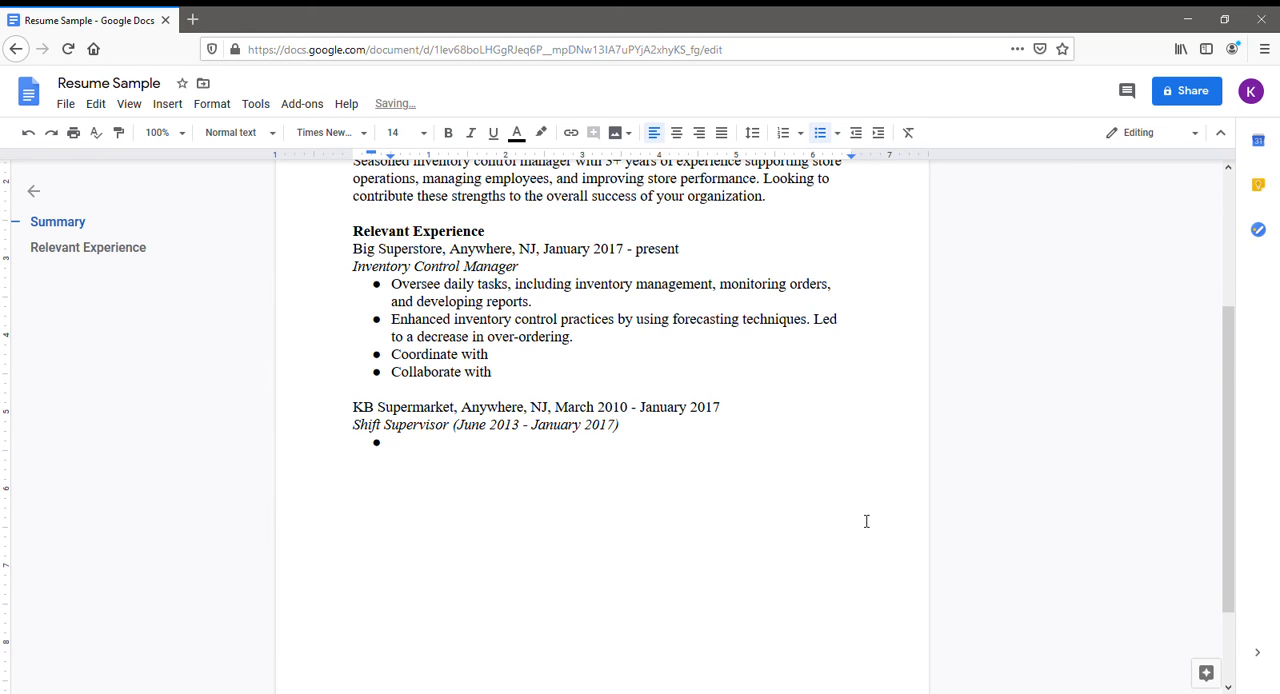
text(Supervised)
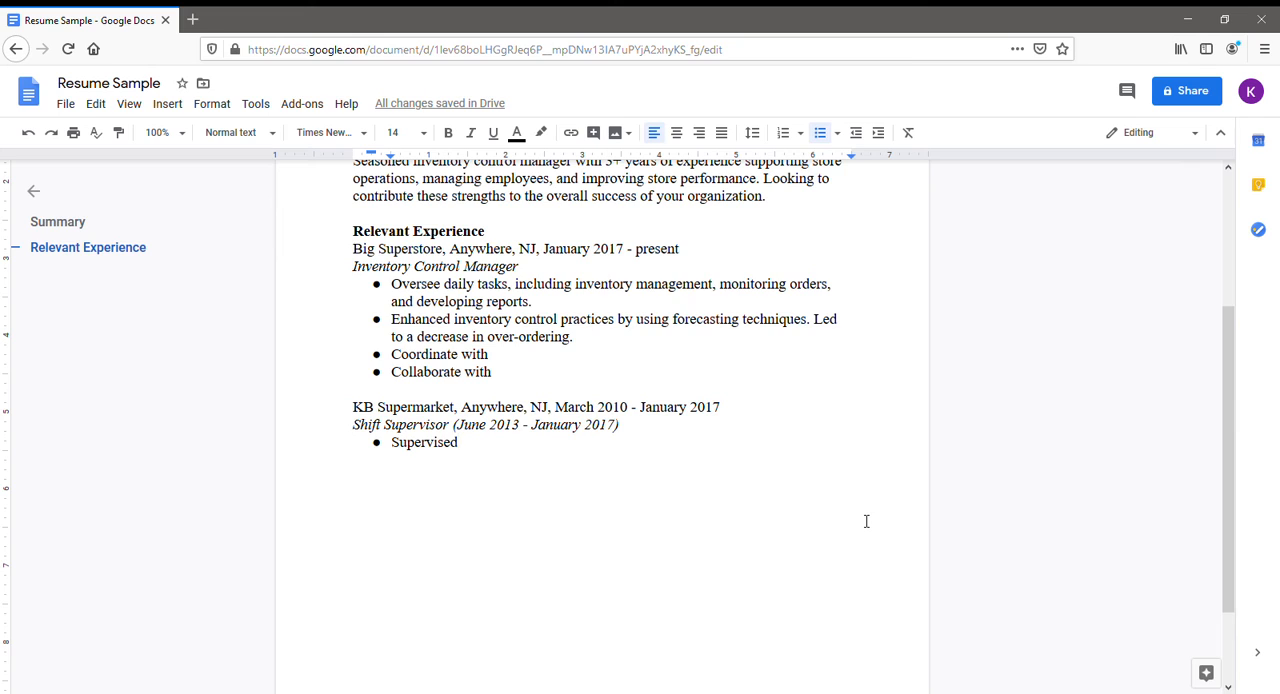
key(Return)
text(Ove)
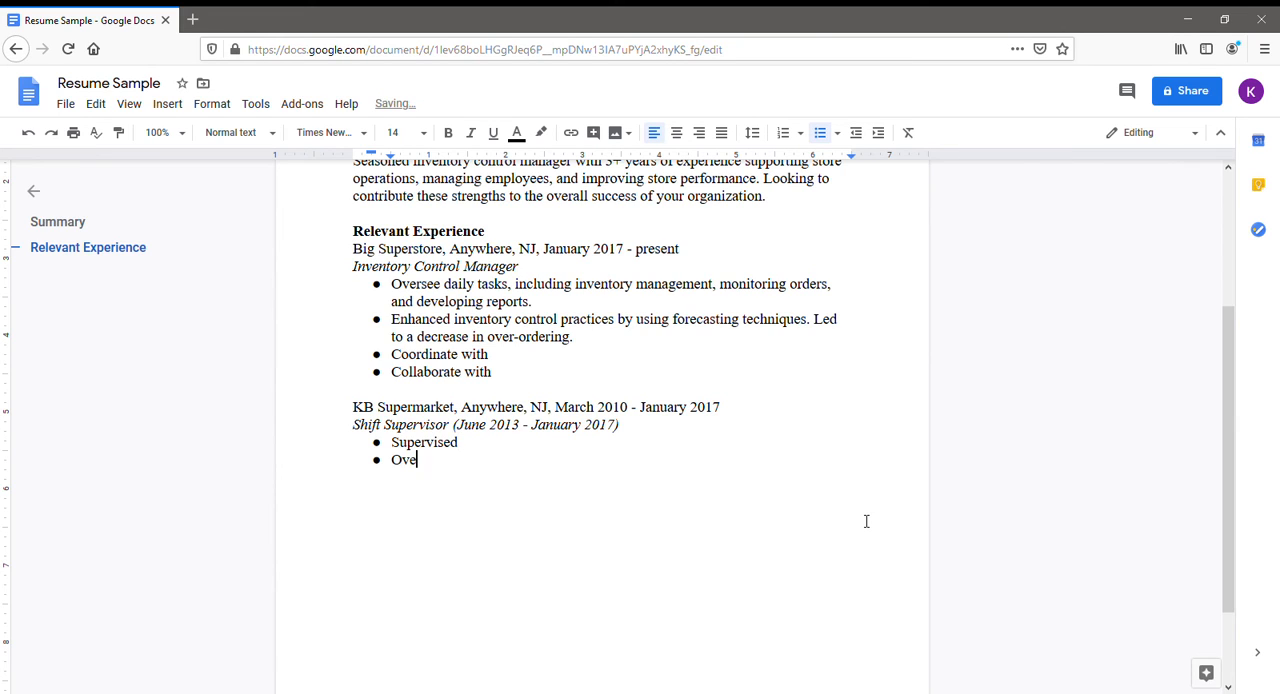
text(rsaw)
Add two more bullets, "Led" and "Increased", to the Shift Supervisor list.
key(Return)
text(LEd)
key(BackSpace)
key(BackSpace)
text(ed)
key(Return)
text(Increased)
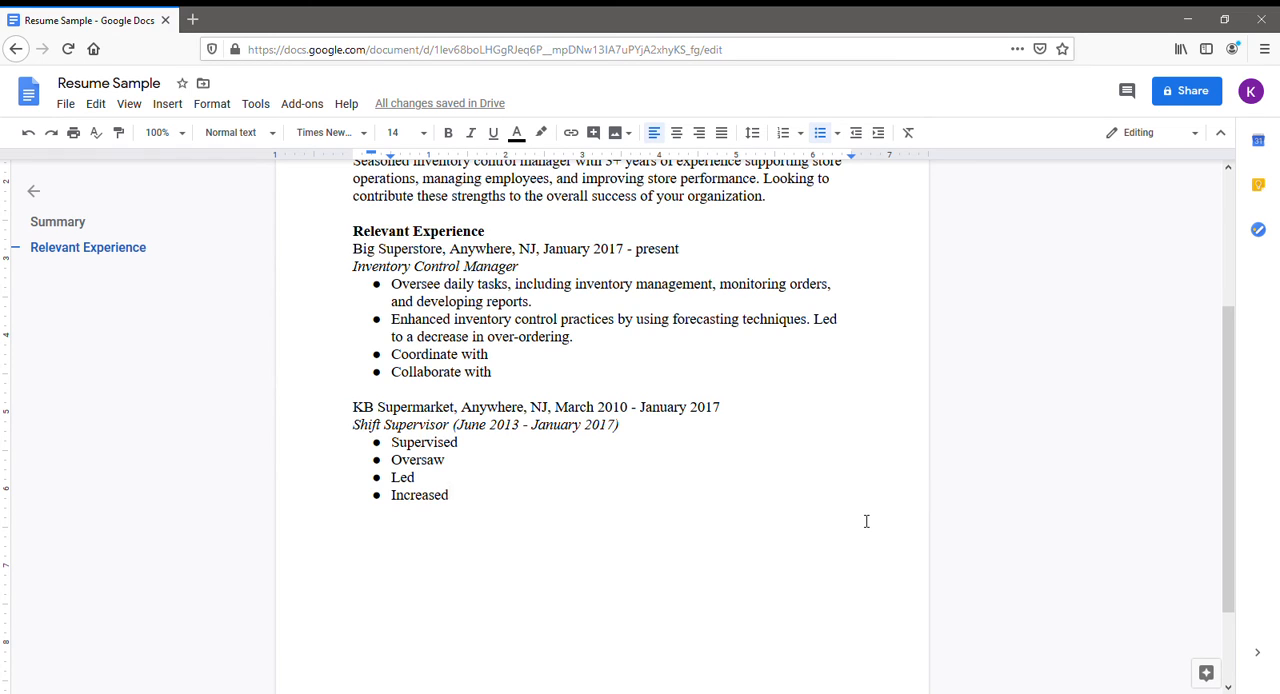
Extend the "Oversaw" bullet to read "Oversaw ordering and fulfillment of 1,000+ products.".
click(502, 448)
scroll(620, 470, down, 1)
click(516, 397)
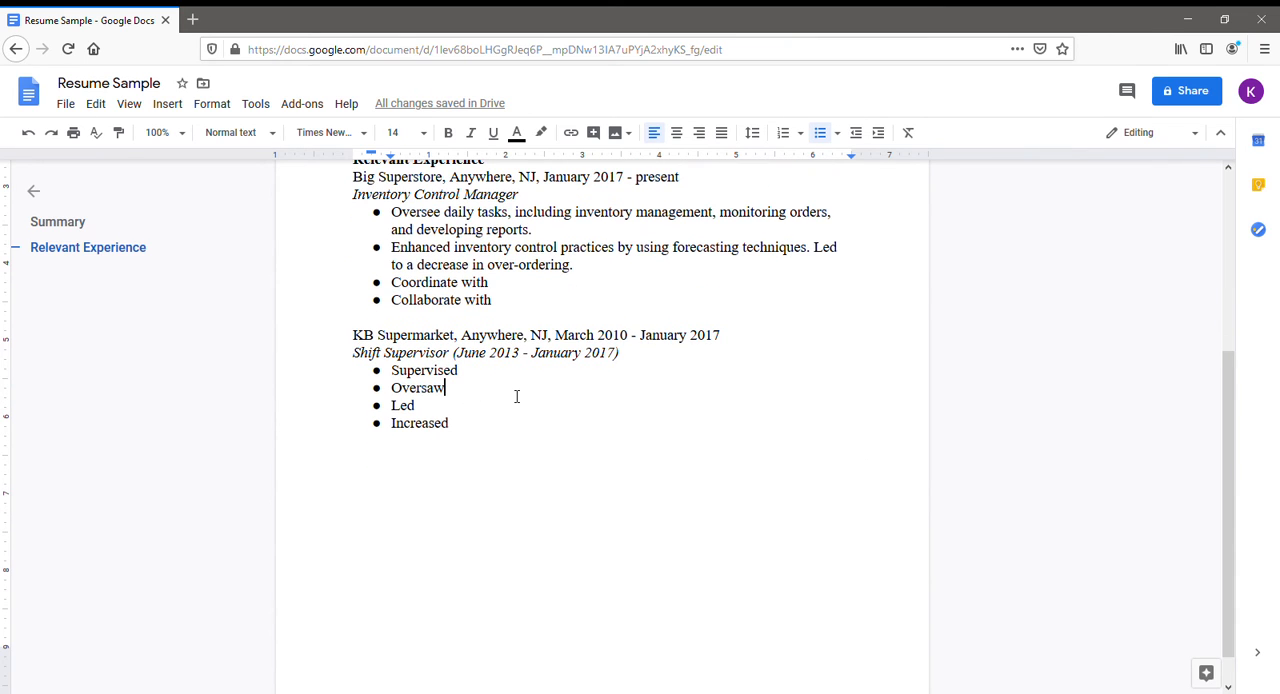
text(orderin)
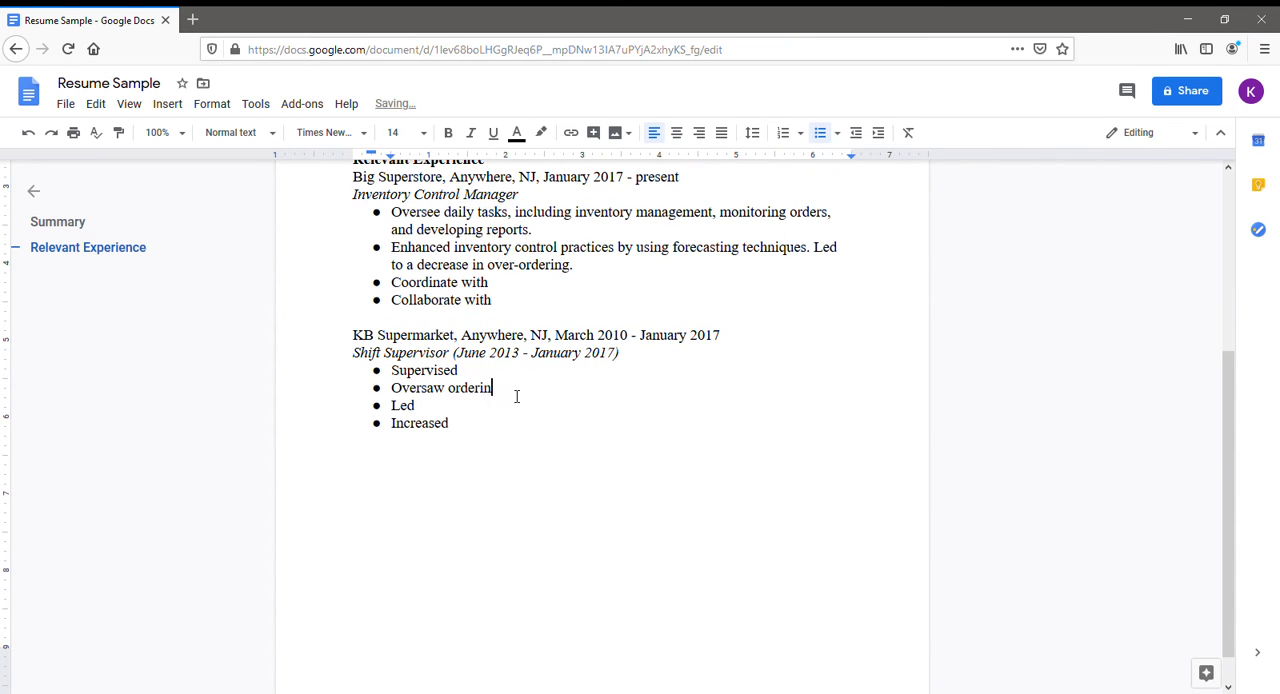
text(g and fulfillment of 1,000)
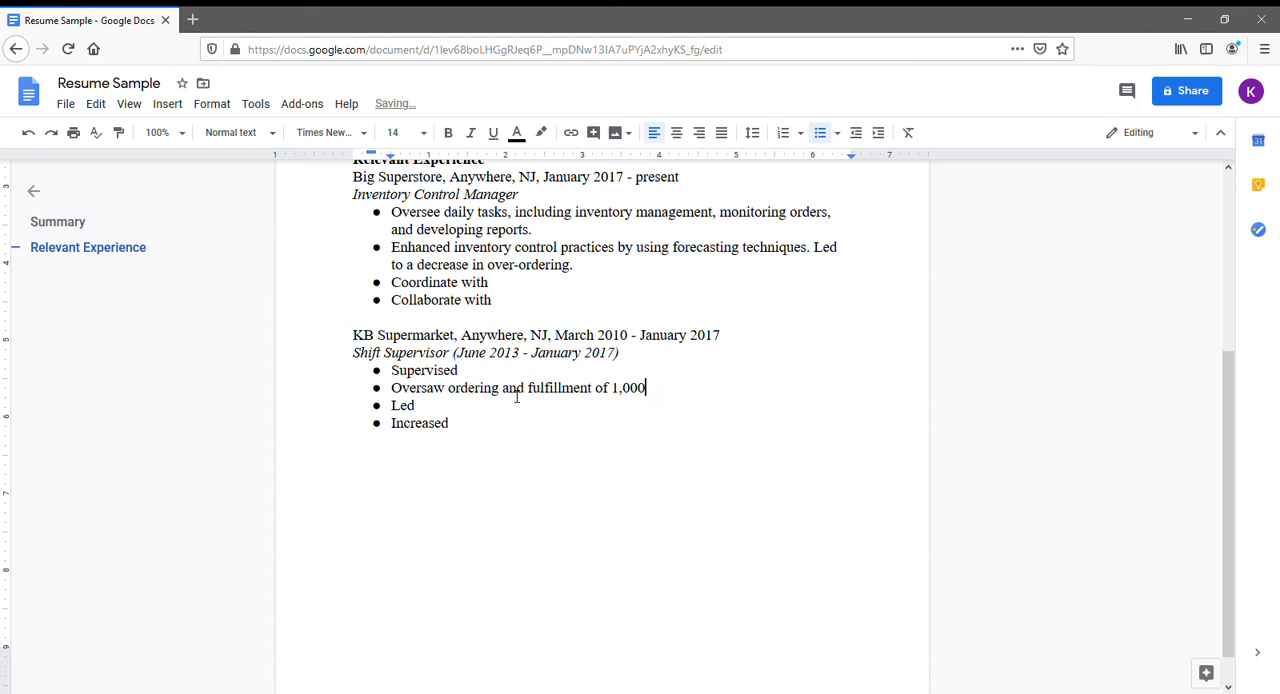
text(+ products.)
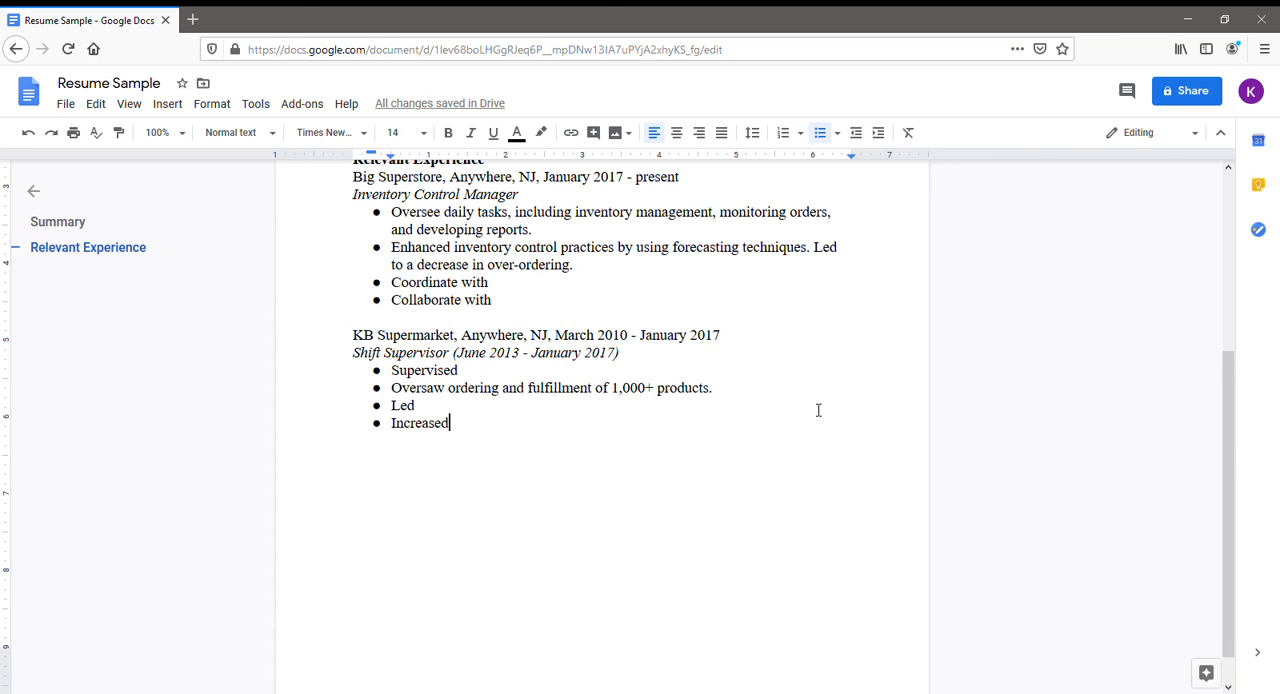
End the bulleted list after "Increased" and enter the job title line "Clerk (March 2010 - June 2013)" below it.
scroll(826, 414, down, 1)
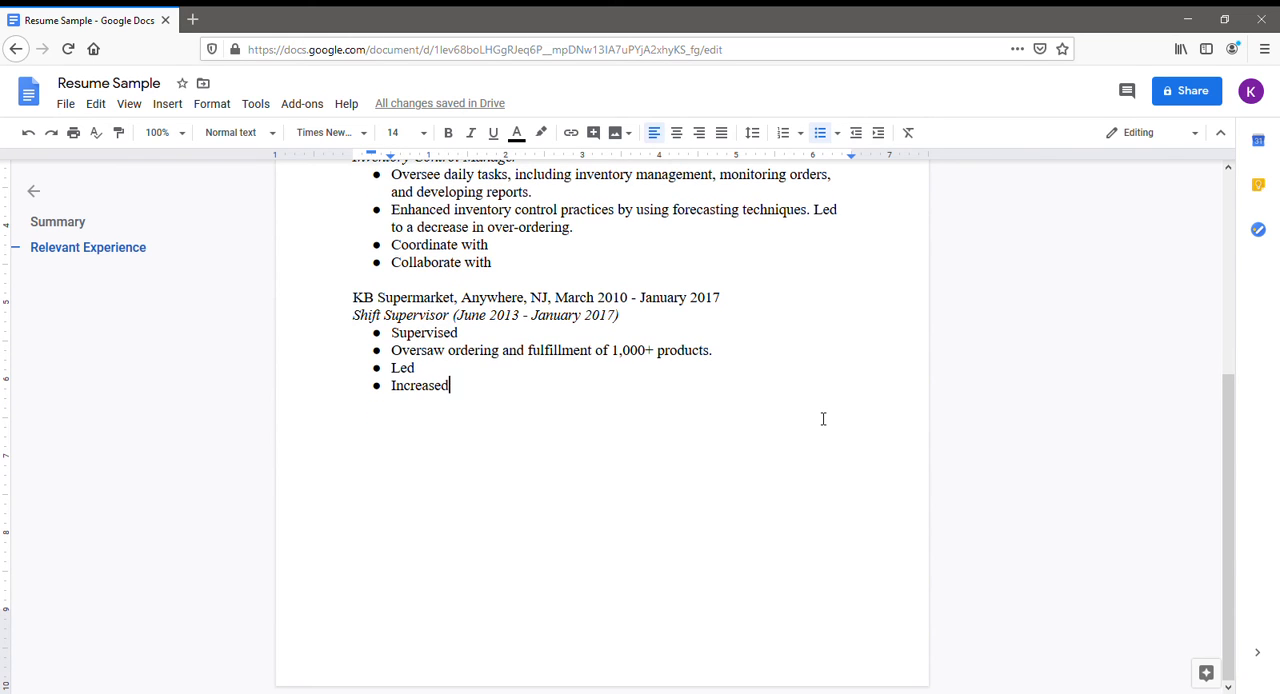
key(Return)
click(827, 140)
text(Cle)
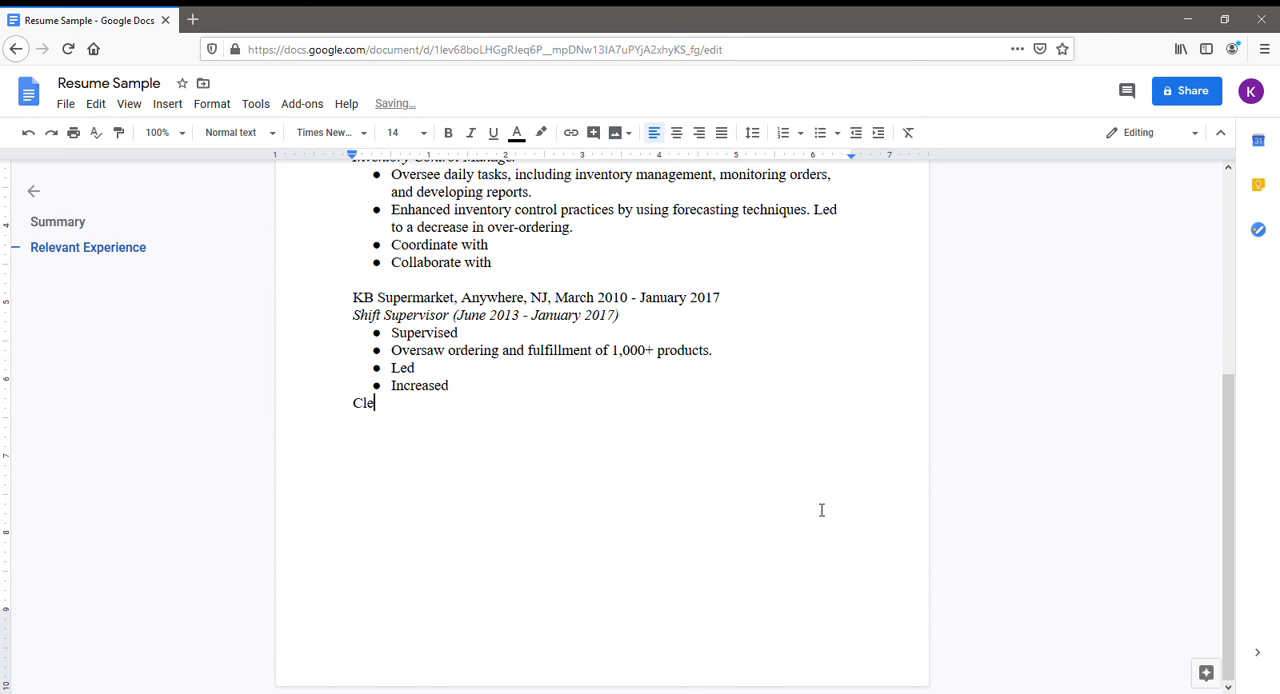
text(rk (March 2010 - June 20)
key(BackSpace)
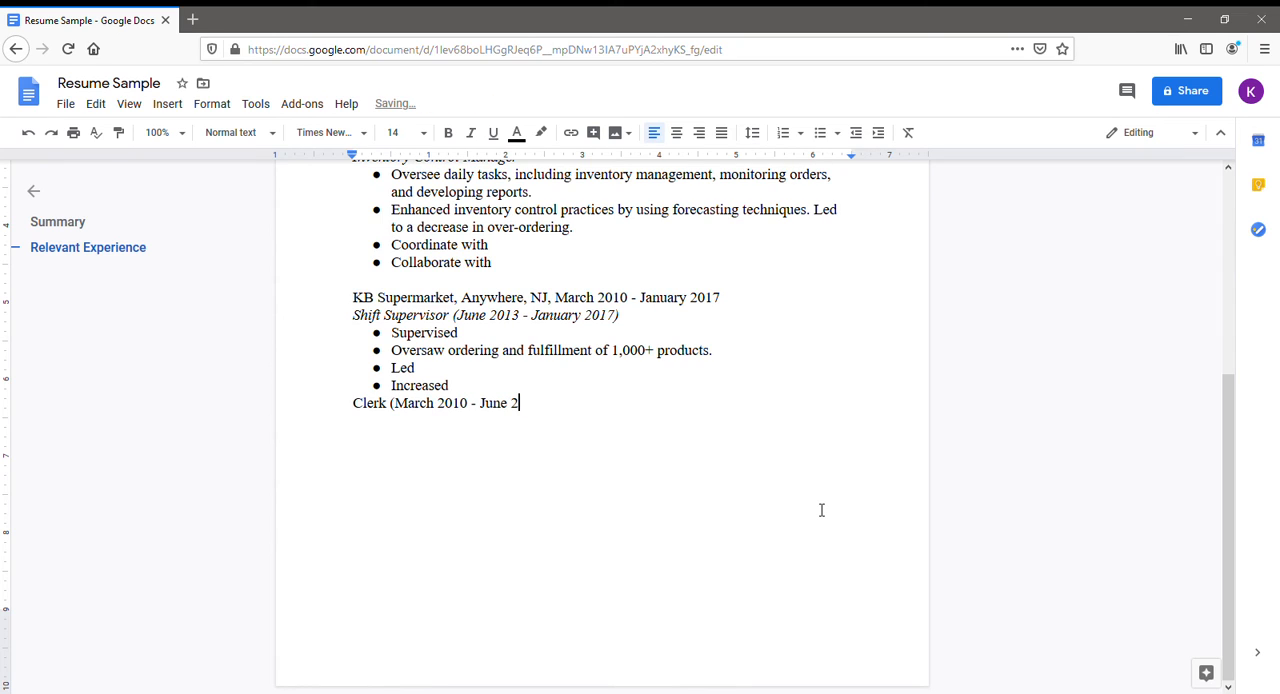
text(013))
Italicize the Clerk title line and start a new non-italic line below it.
drag(566, 410, 358, 416)
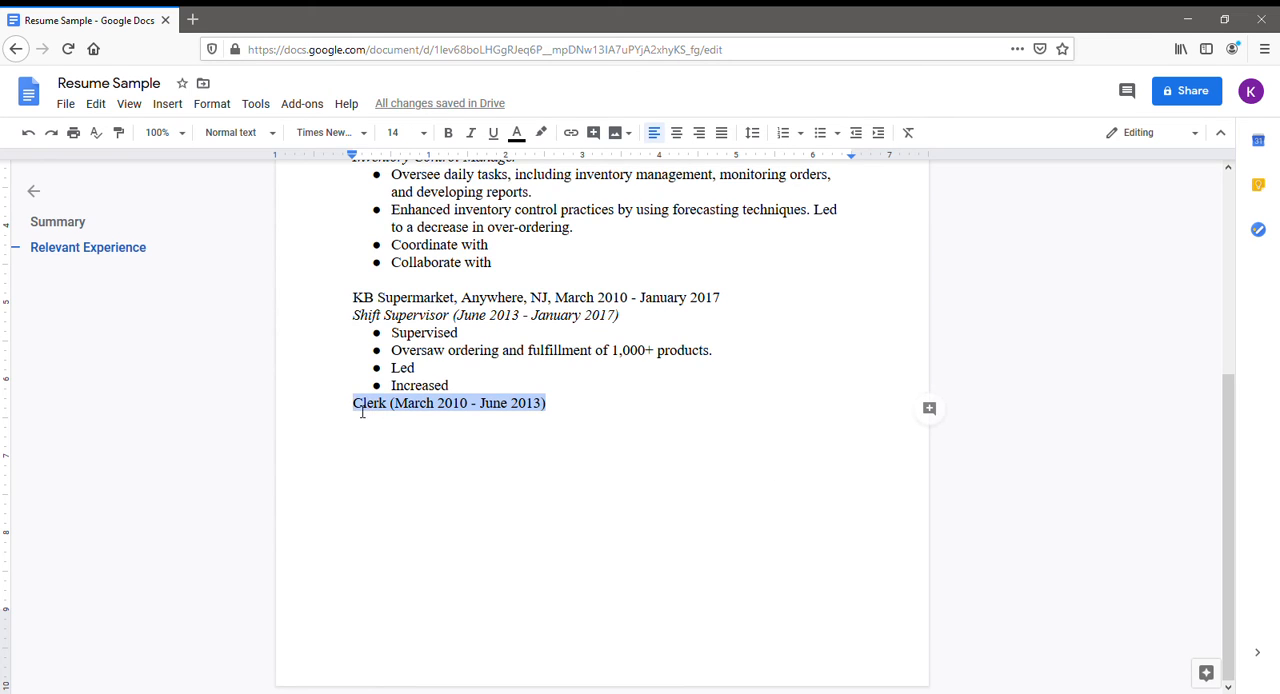
click(470, 136)
click(563, 408)
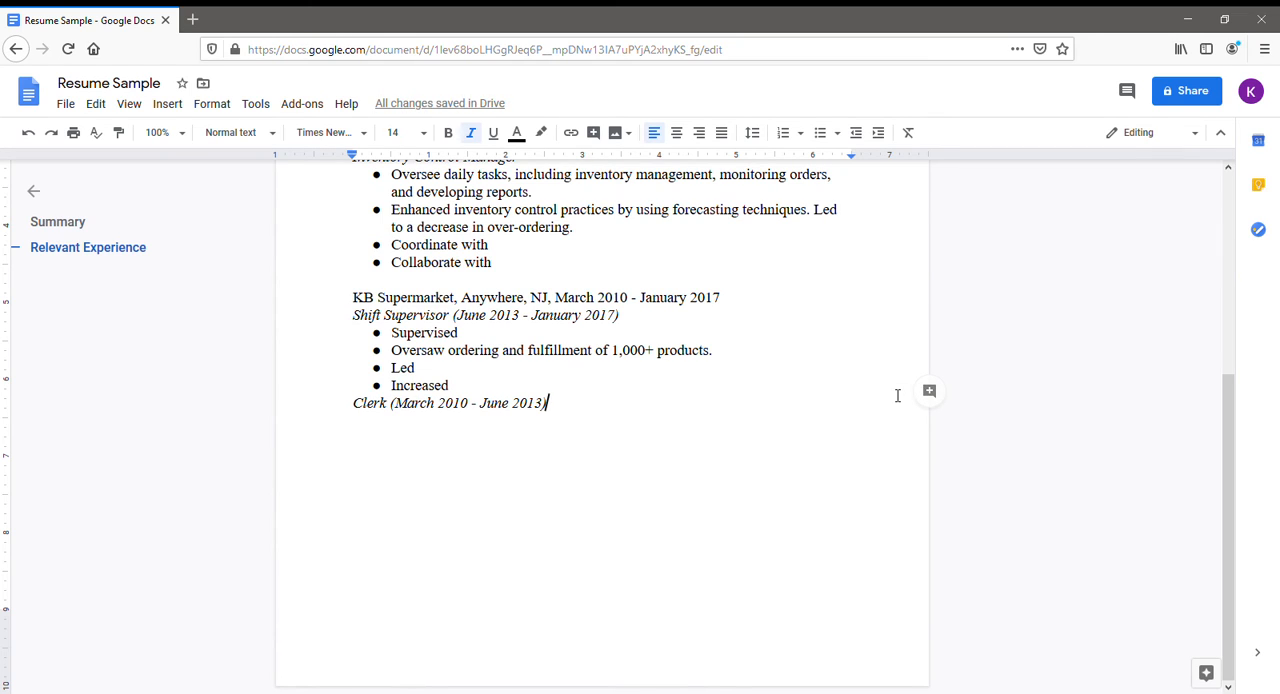
key(Return)
click(477, 138)
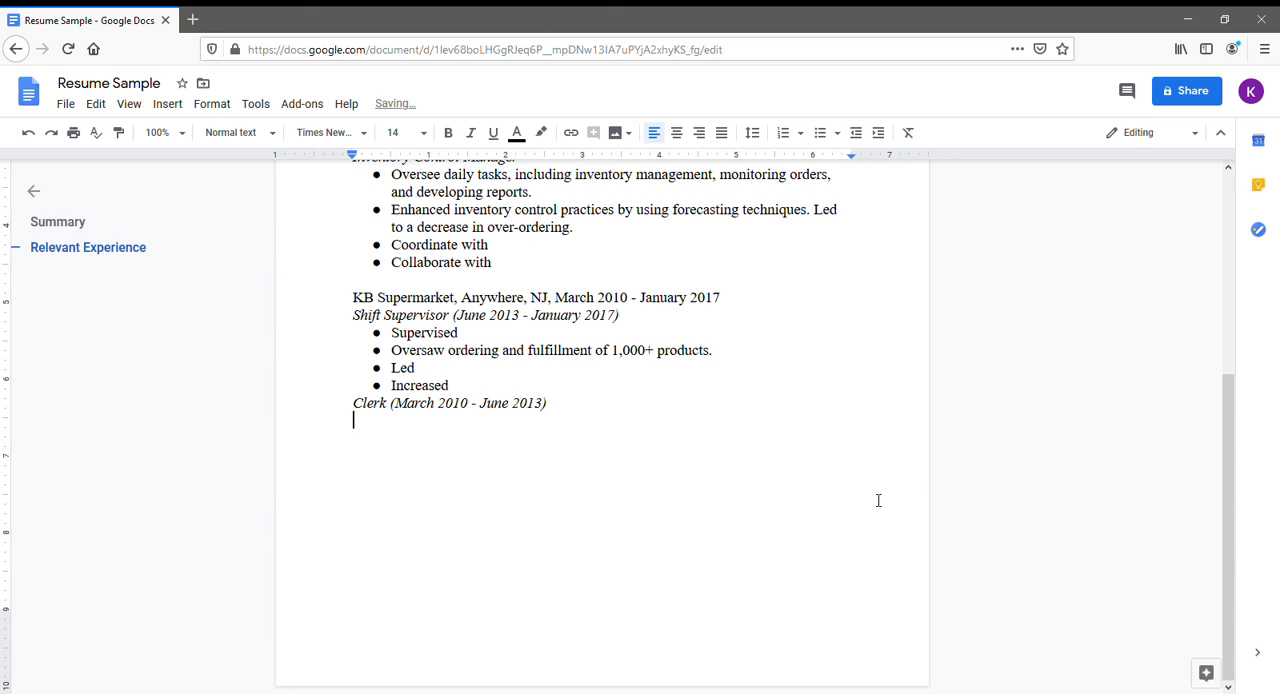
Create a bulleted list under the Clerk title with the bullets "Promoted", "Maintained" and "Demonstrated".
click(820, 133)
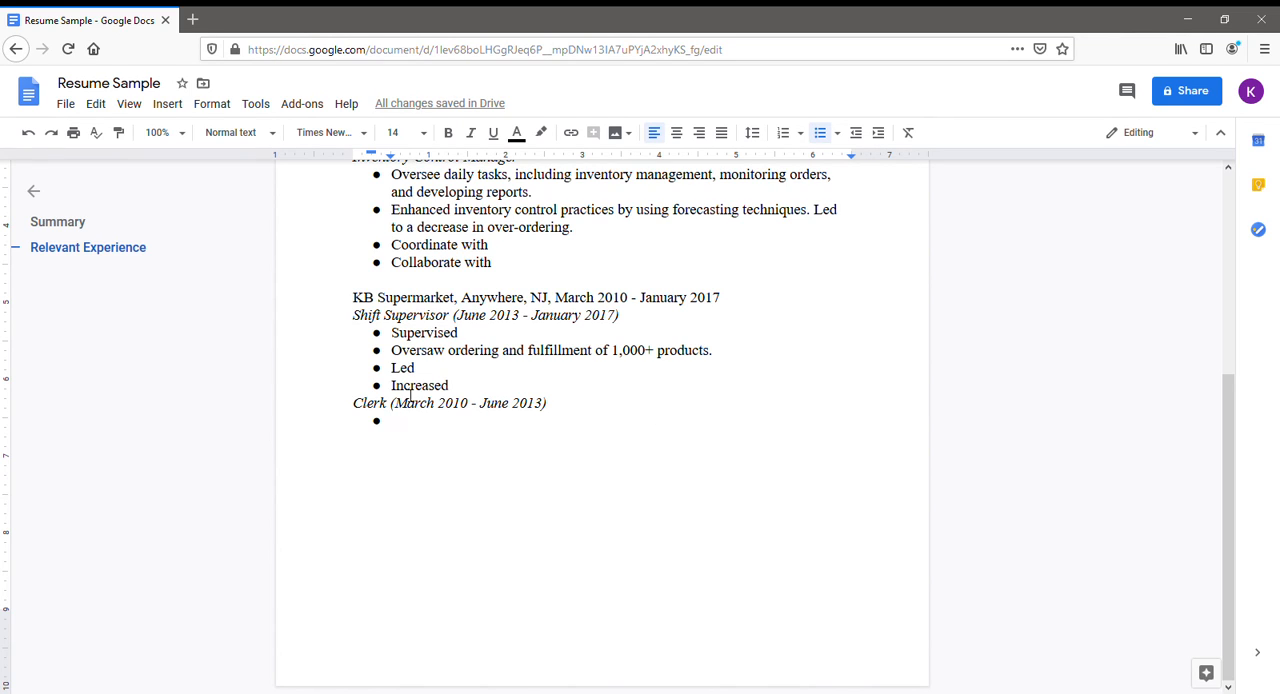
text(P)
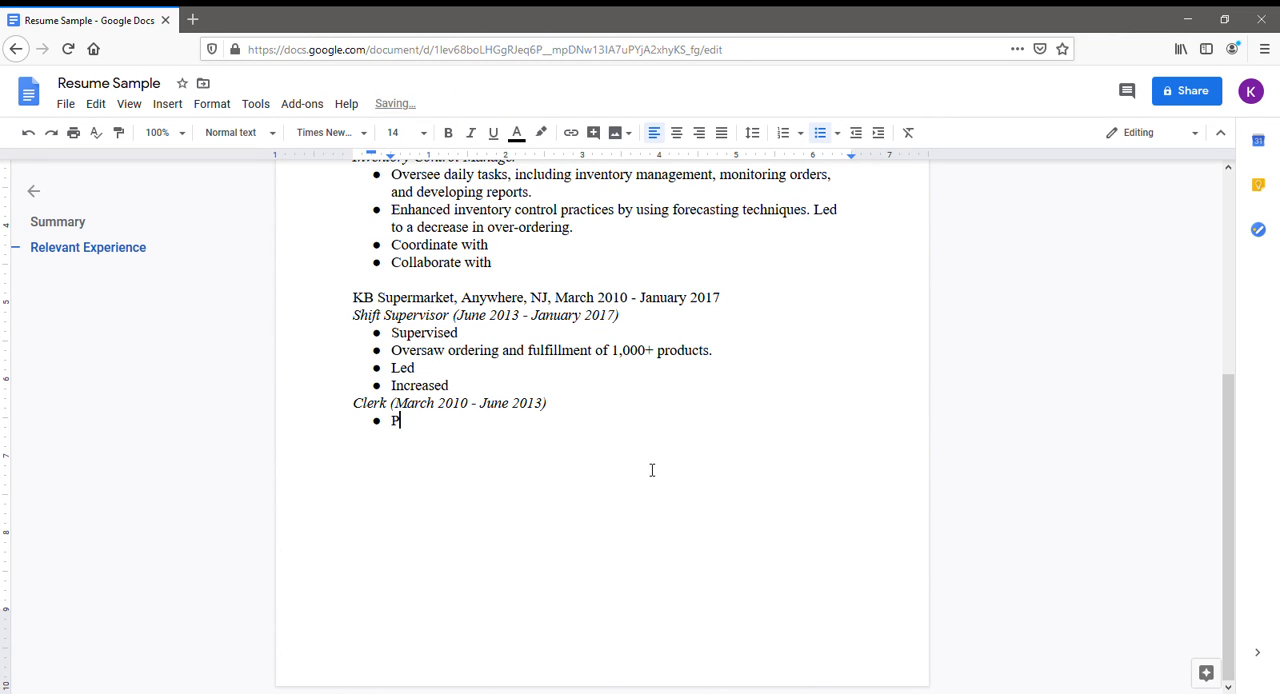
text(romoted)
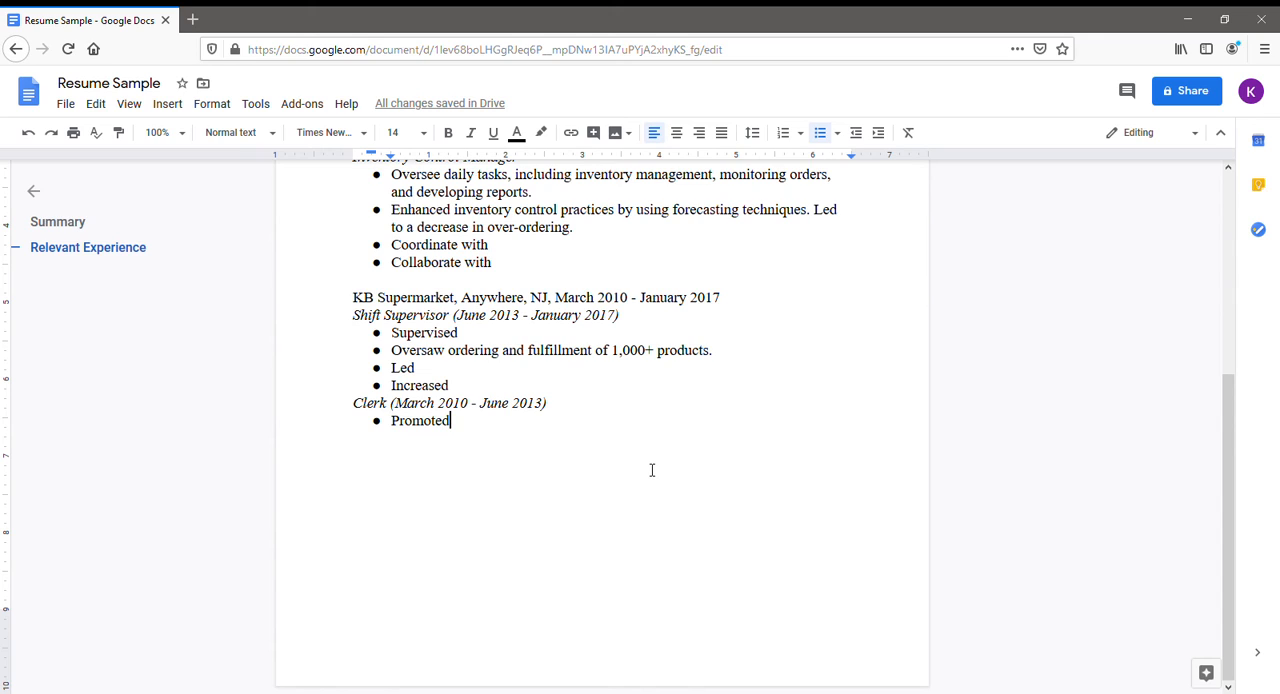
key(Return)
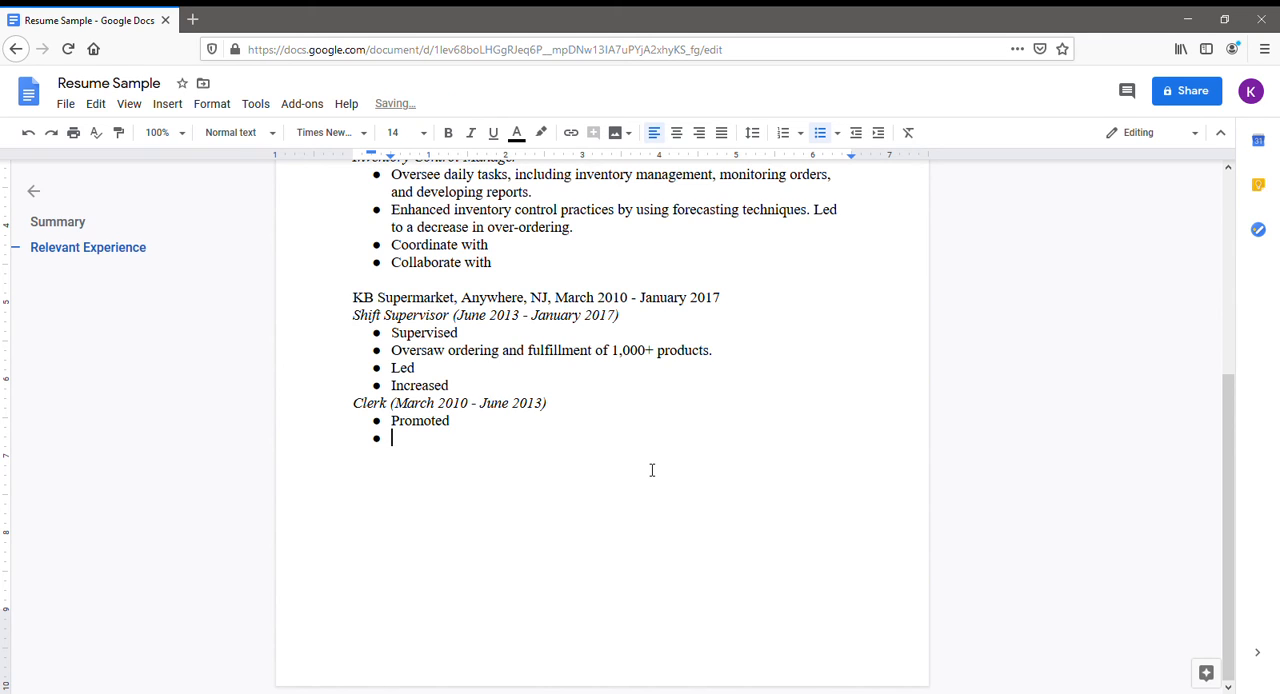
text(Maintained)
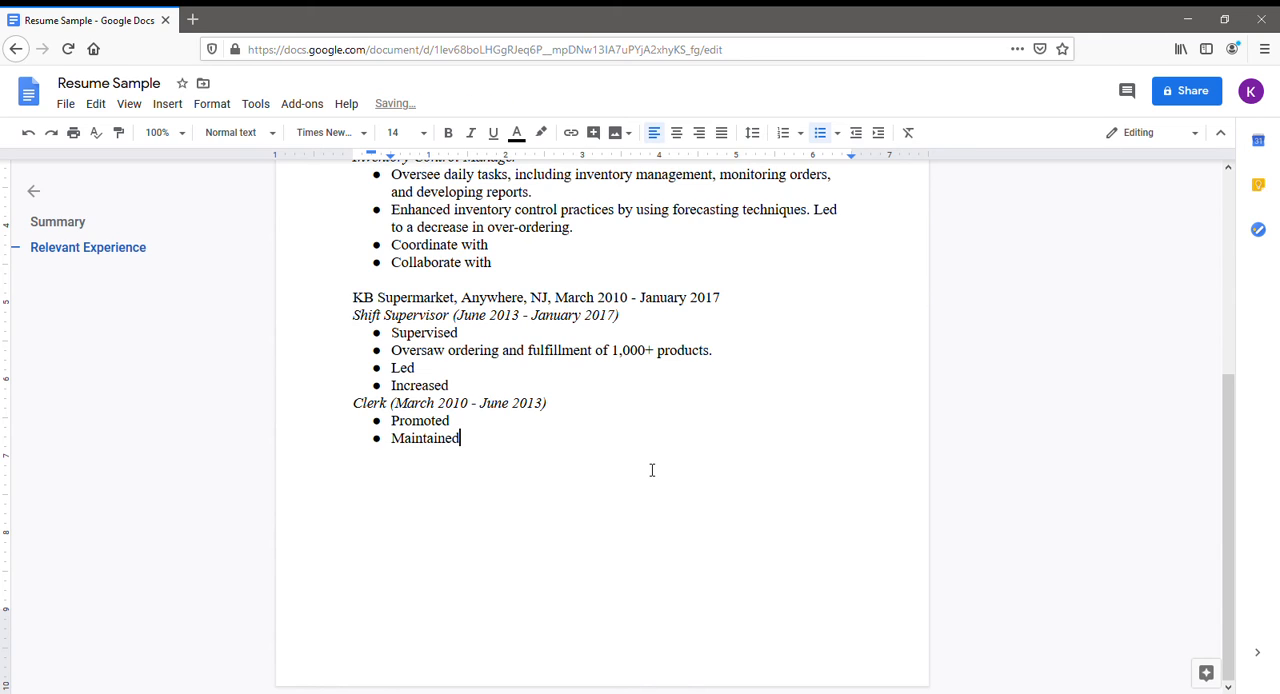
key(Return)
text(Demonstrated)
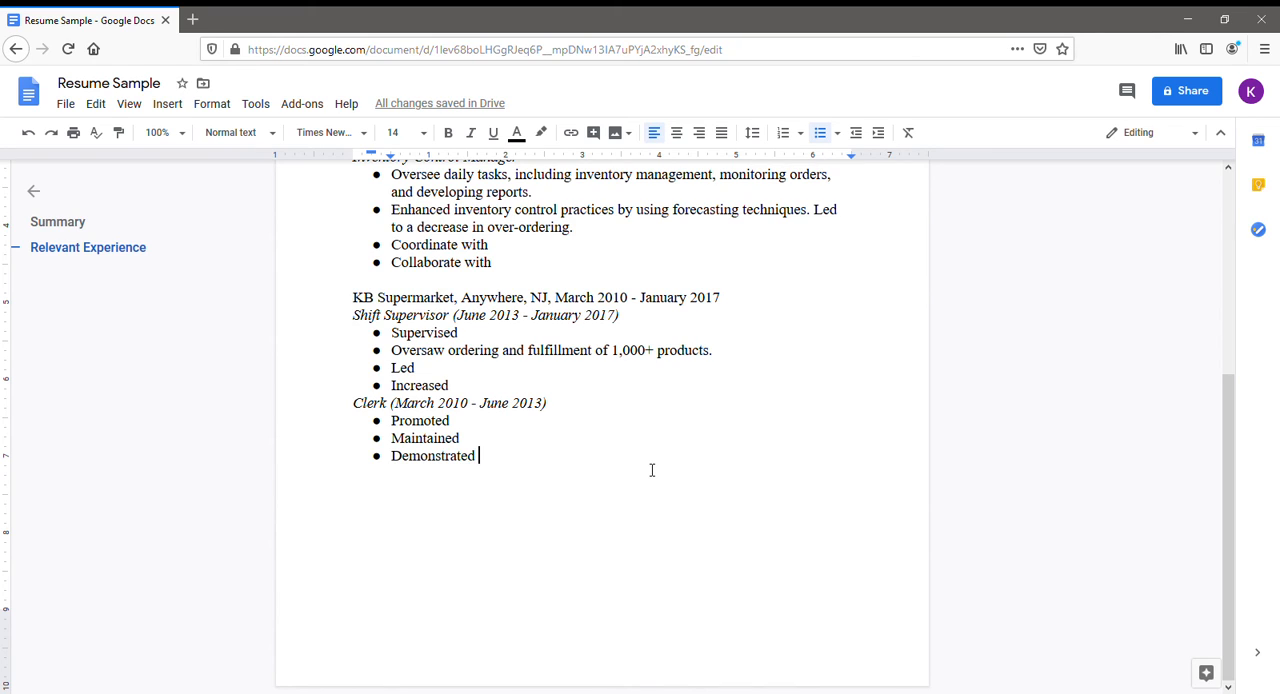
Extend the "Maintained" bullet to read "Maintained fully stocked shelves to meet high customer demand".
click(496, 444)
text(fully)
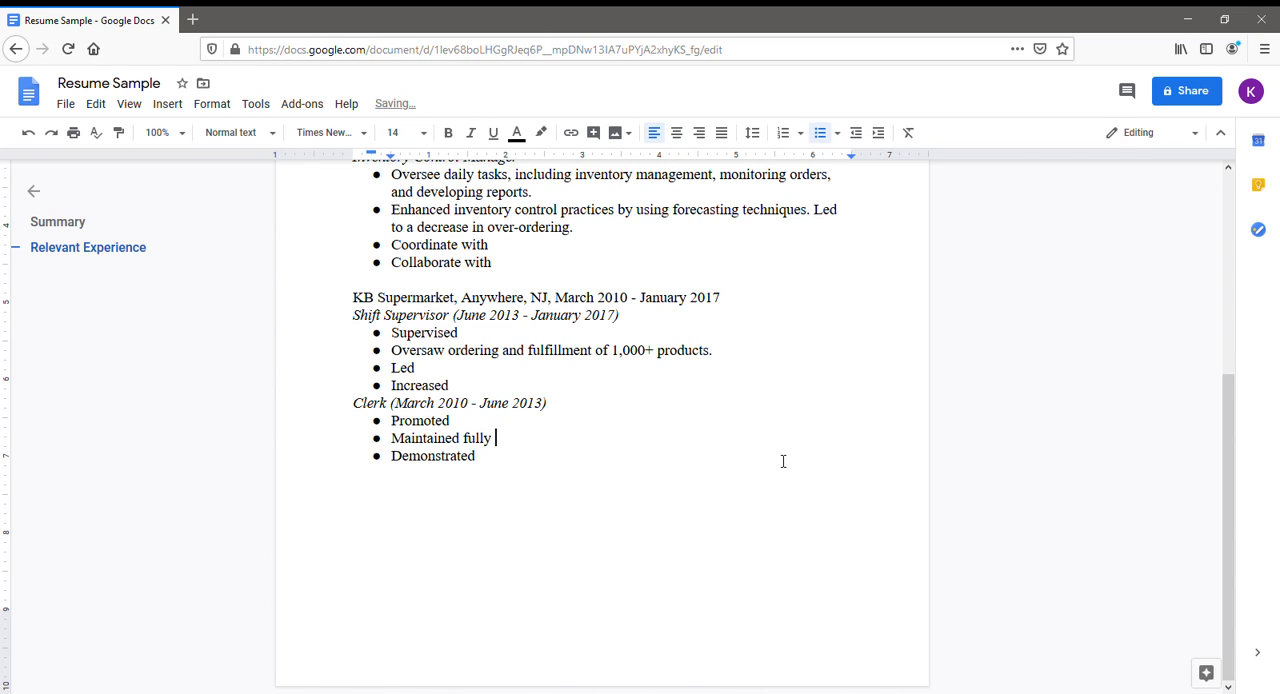
text(stocked shelves)
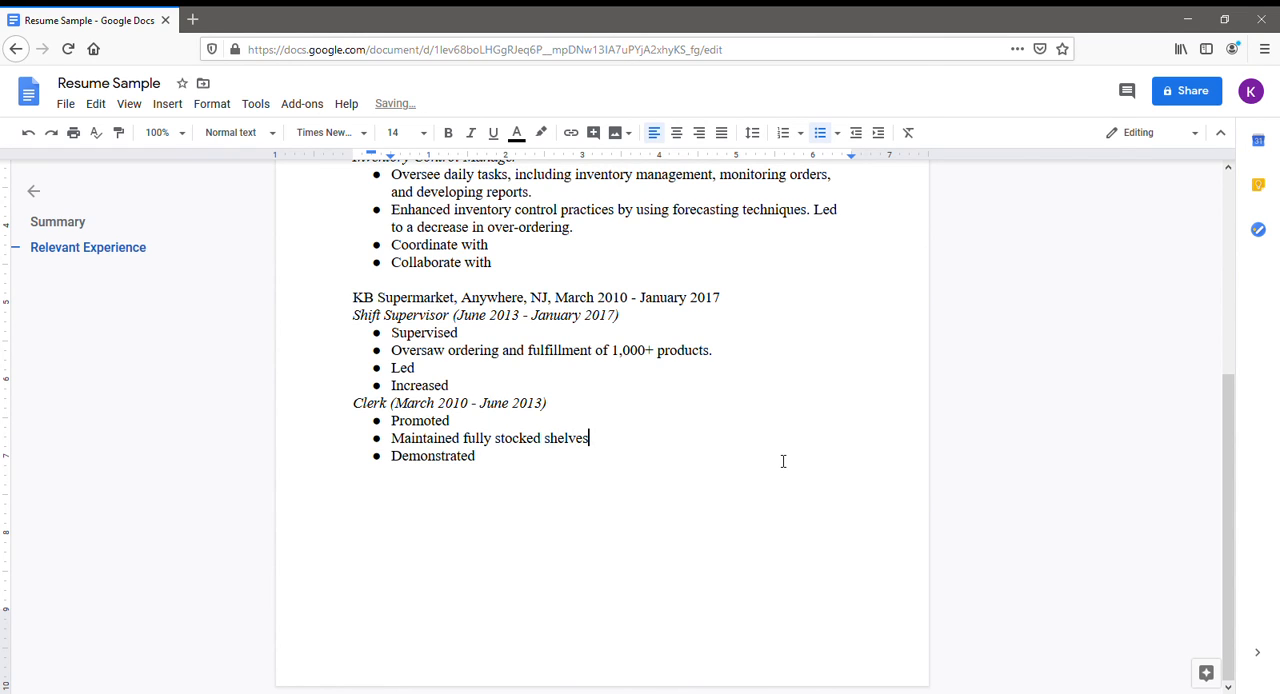
text( to meet high customer demand)
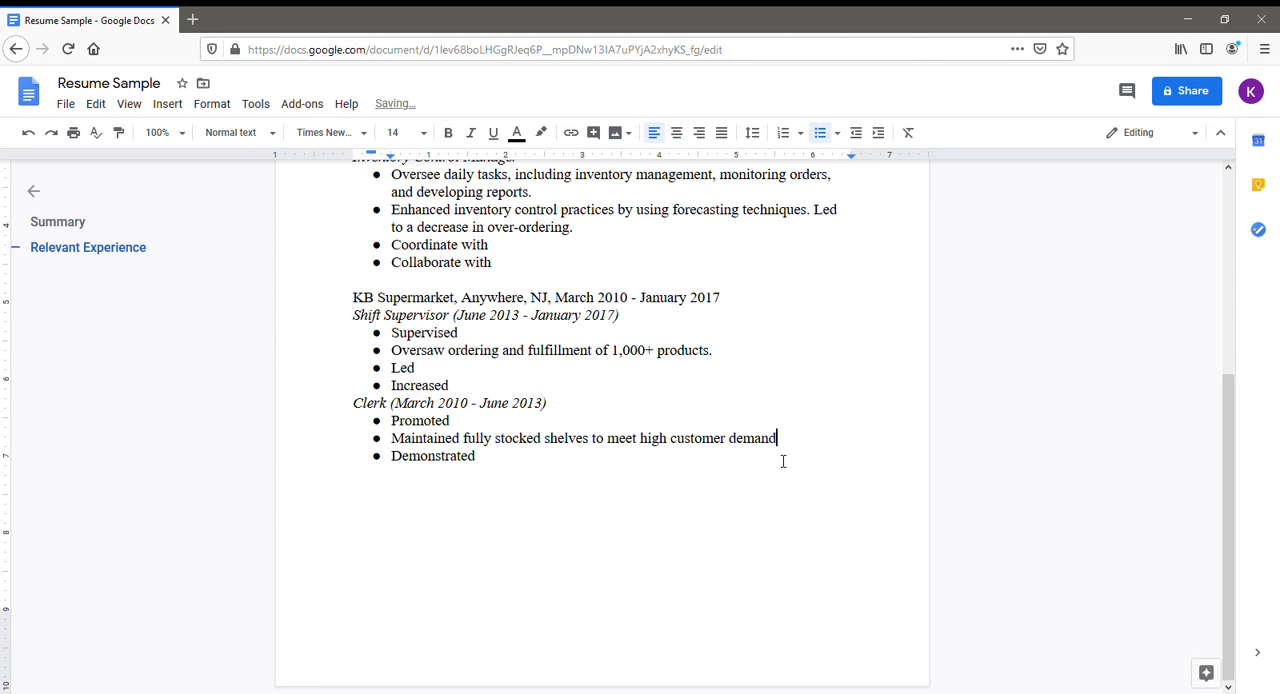
text(.)
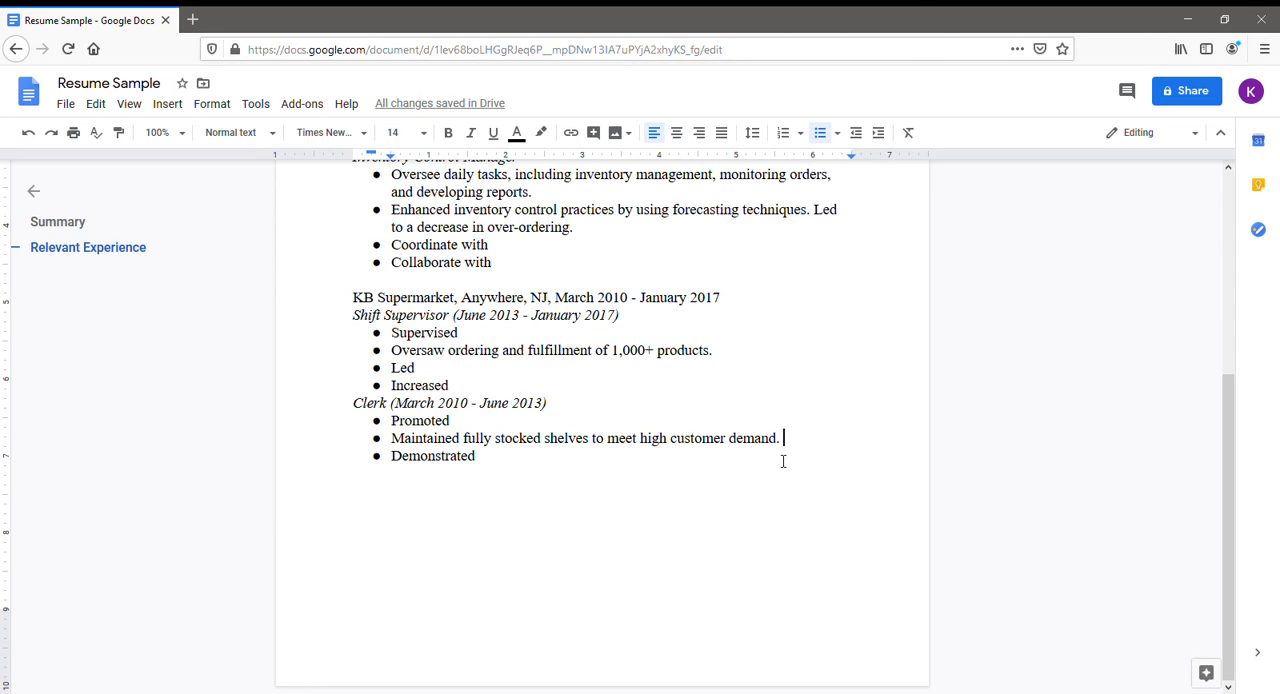
Finish the "Maintained" bullet with a period and end the bulleted list after "Demonstrated".
click(502, 471)
key(Return)
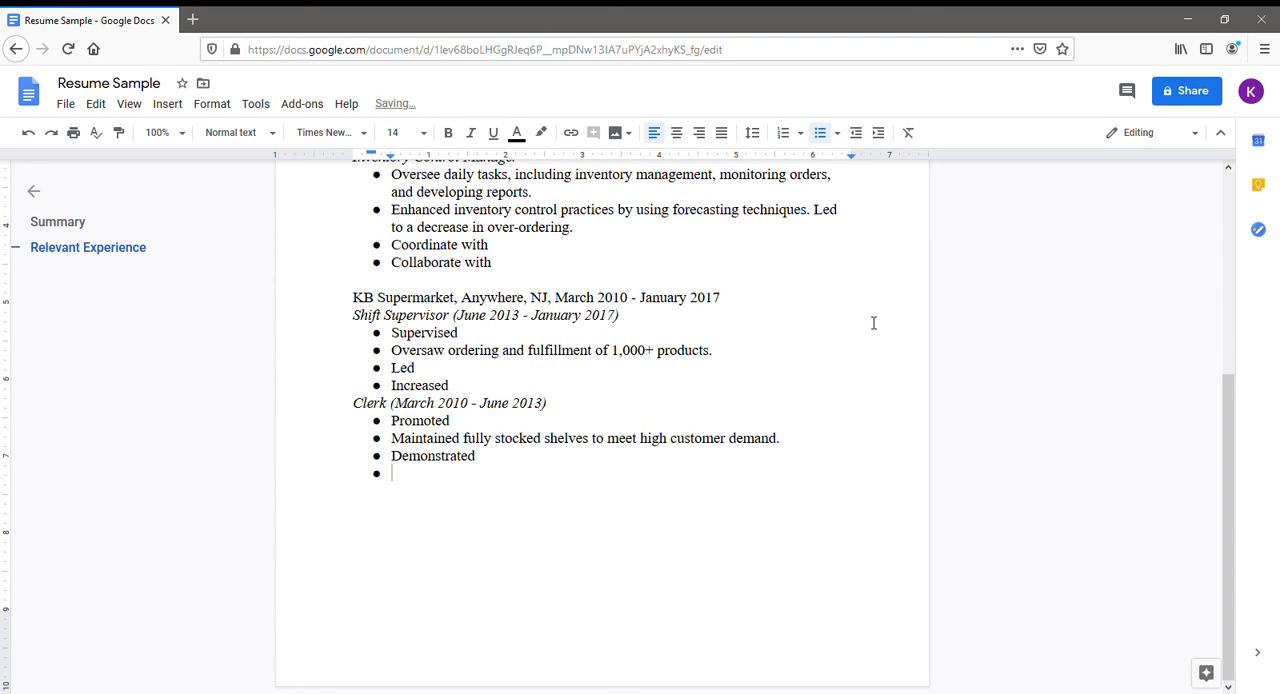
click(822, 136)
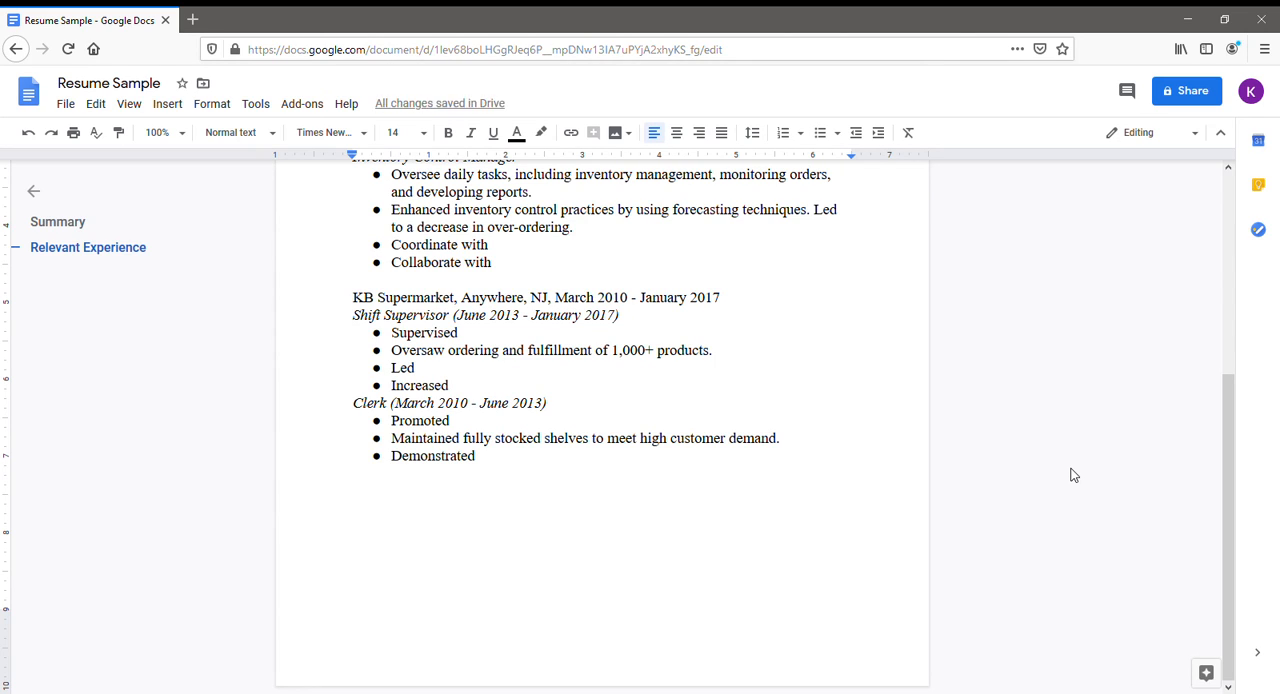
Add a bold "Education" heading after a blank line below the Clerk bullets and start a non-bold line under it.
key(Return)
text(Education)
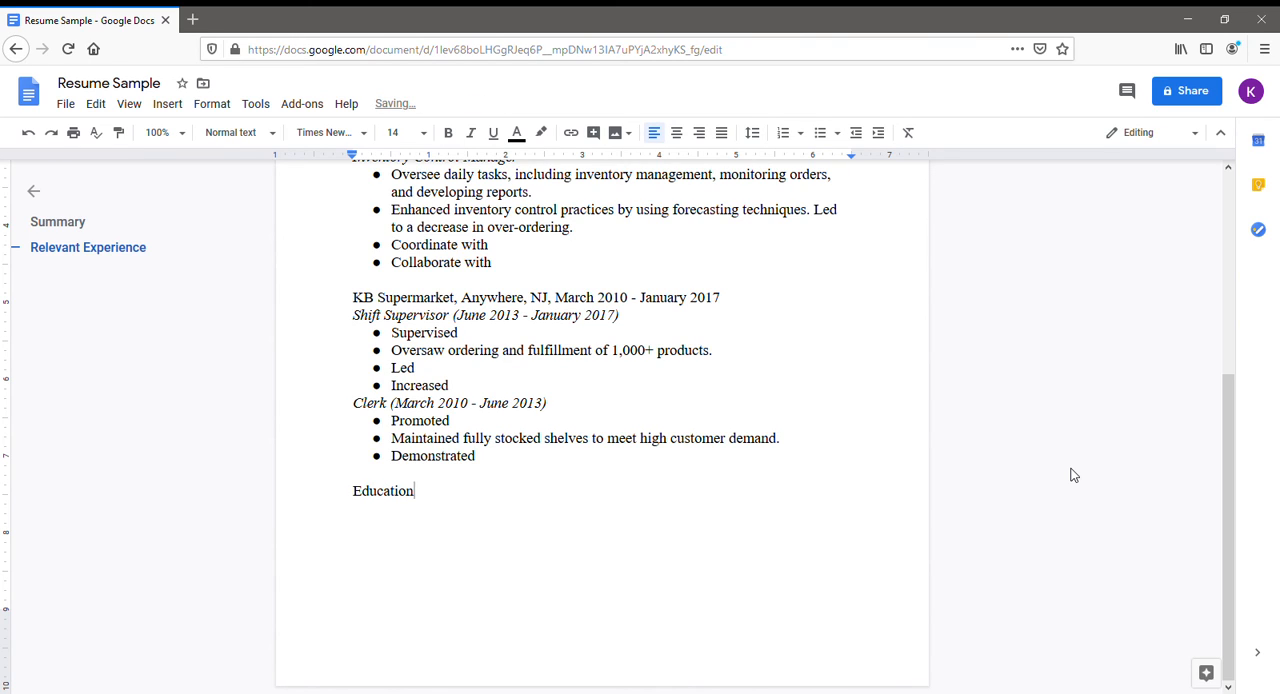
drag(460, 500, 357, 503)
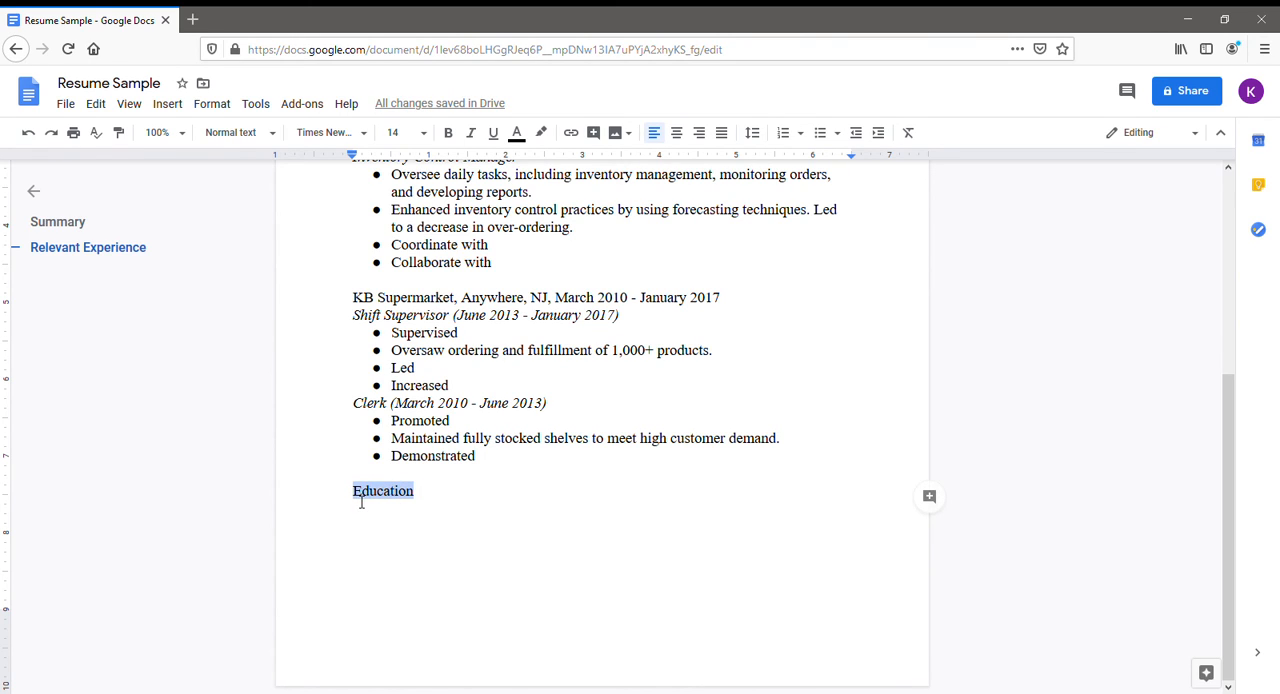
click(449, 133)
click(450, 503)
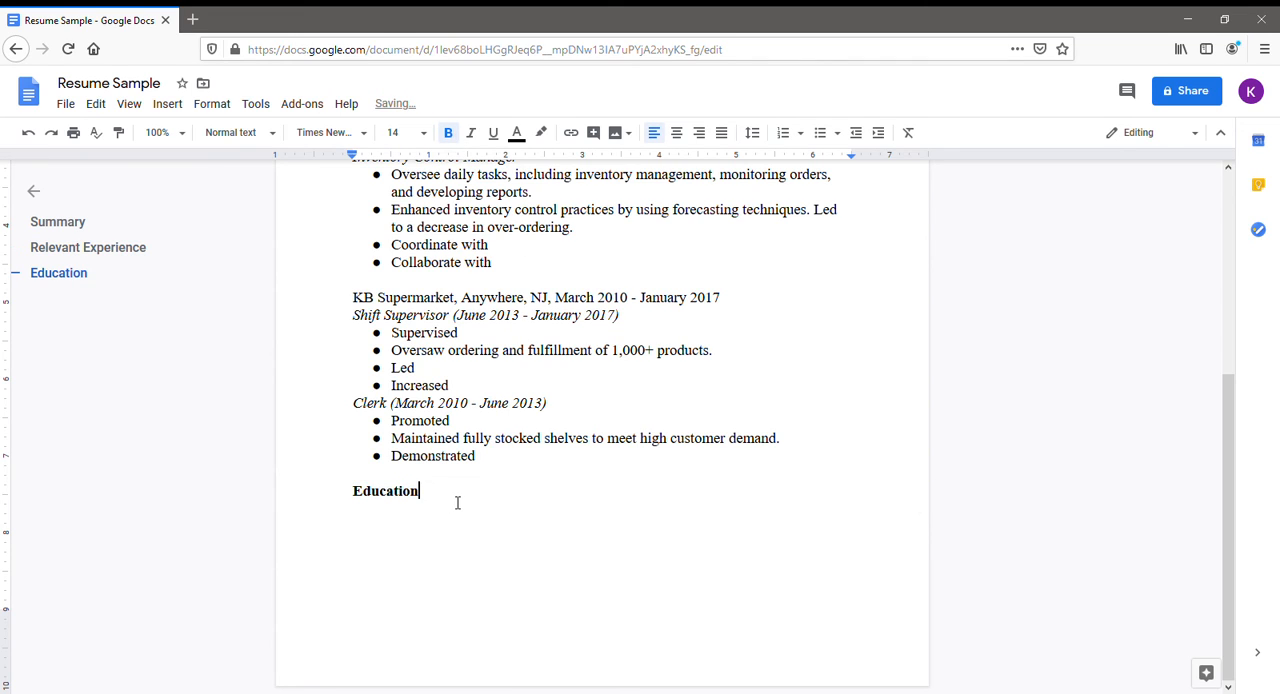
key(Return)
click(449, 133)
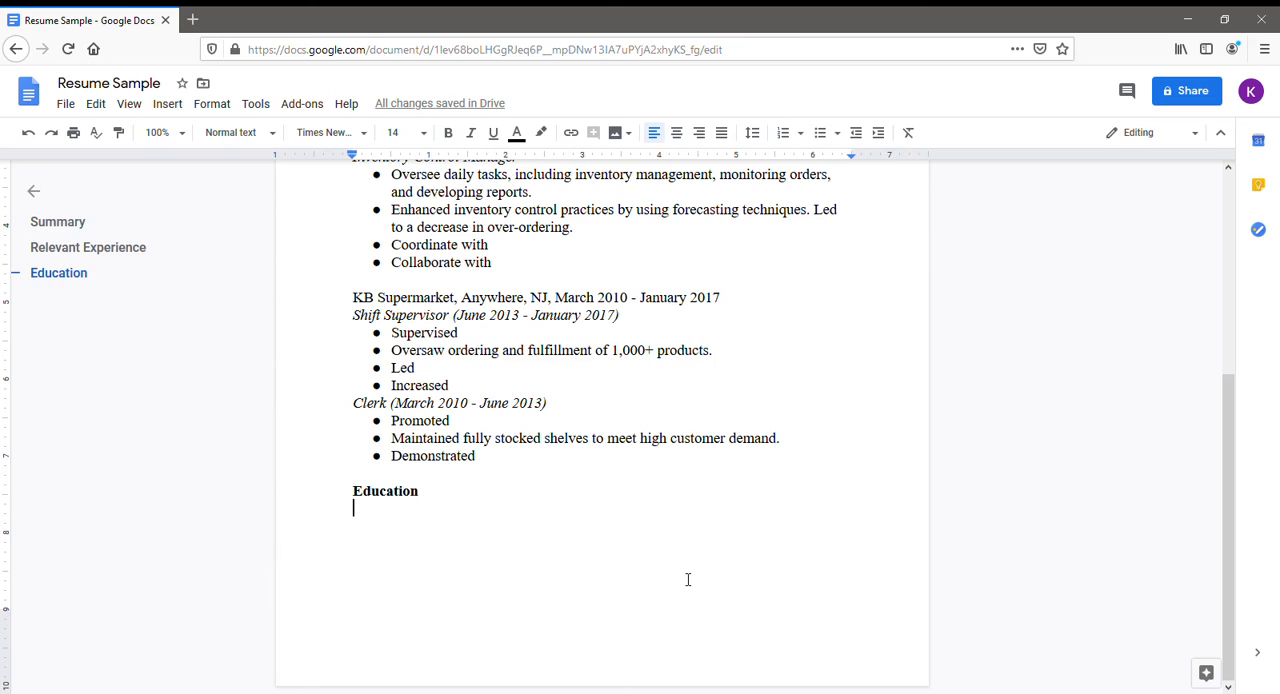
Enter the school line "NJ State College, August 2014 - May 2018" under the Education heading.
text(Nj)
key(BackSpace)
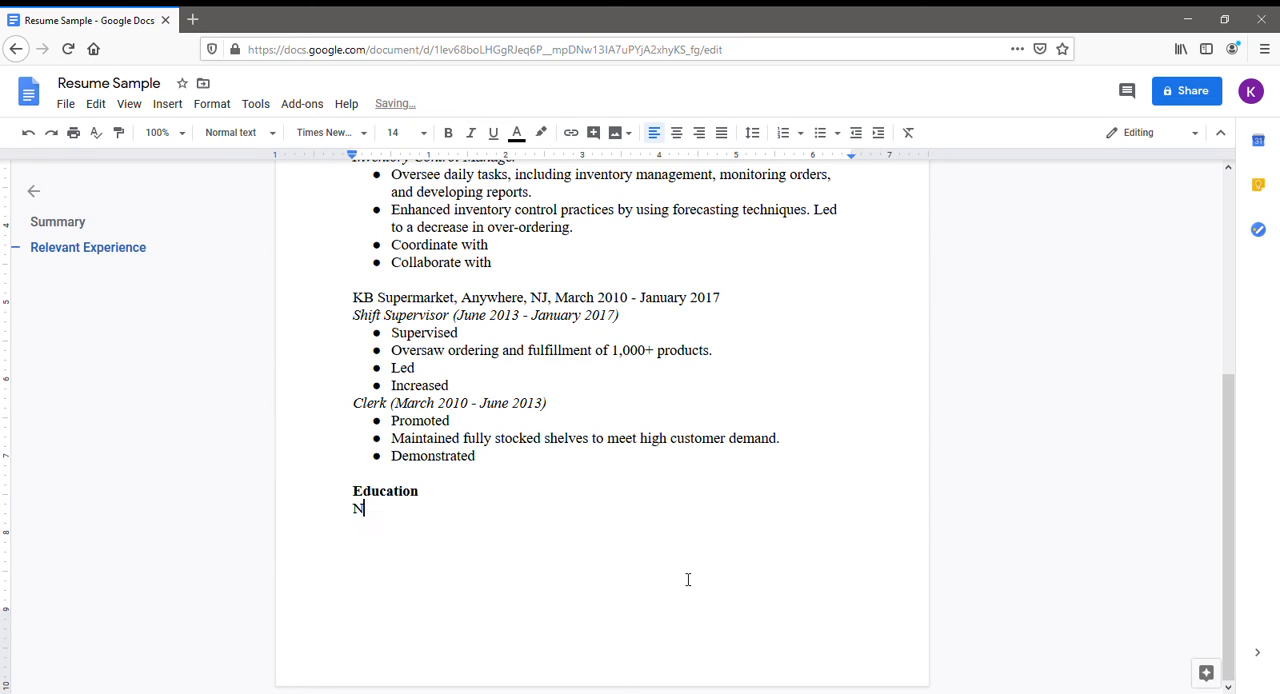
text(J State Cofo)
key(BackSpace)
key(BackSpace)
text(llege,)
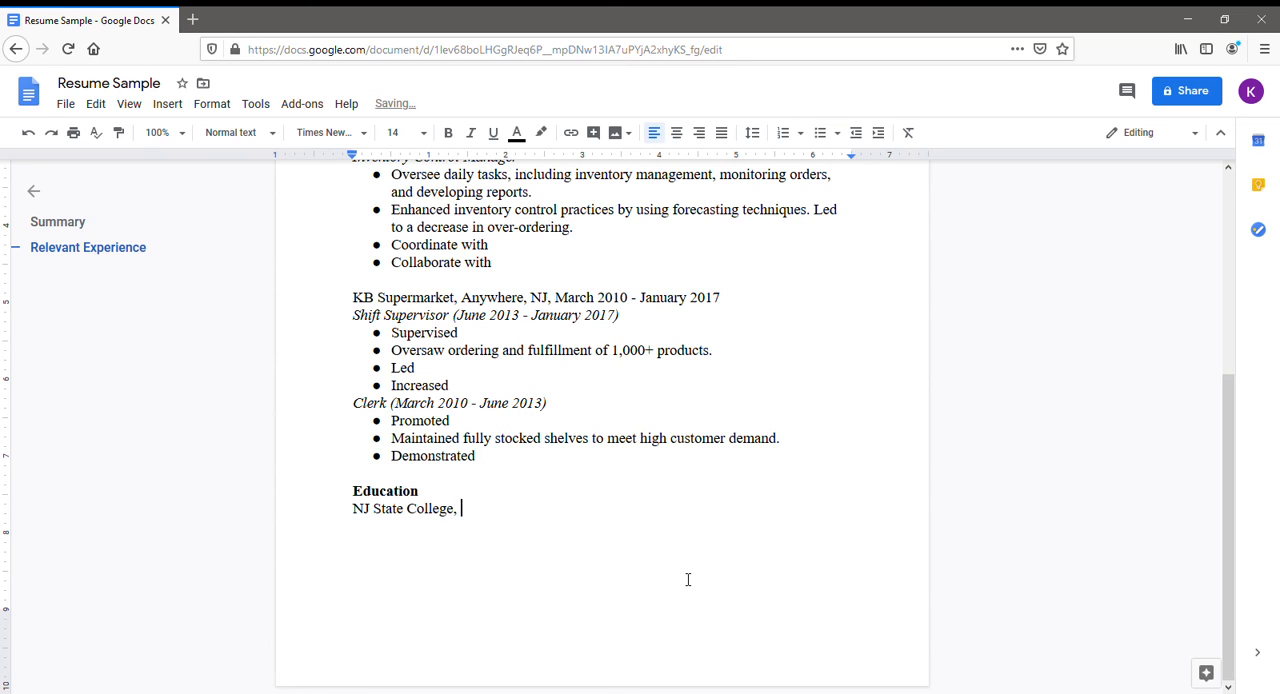
text(ugust 2014 - May 2018)
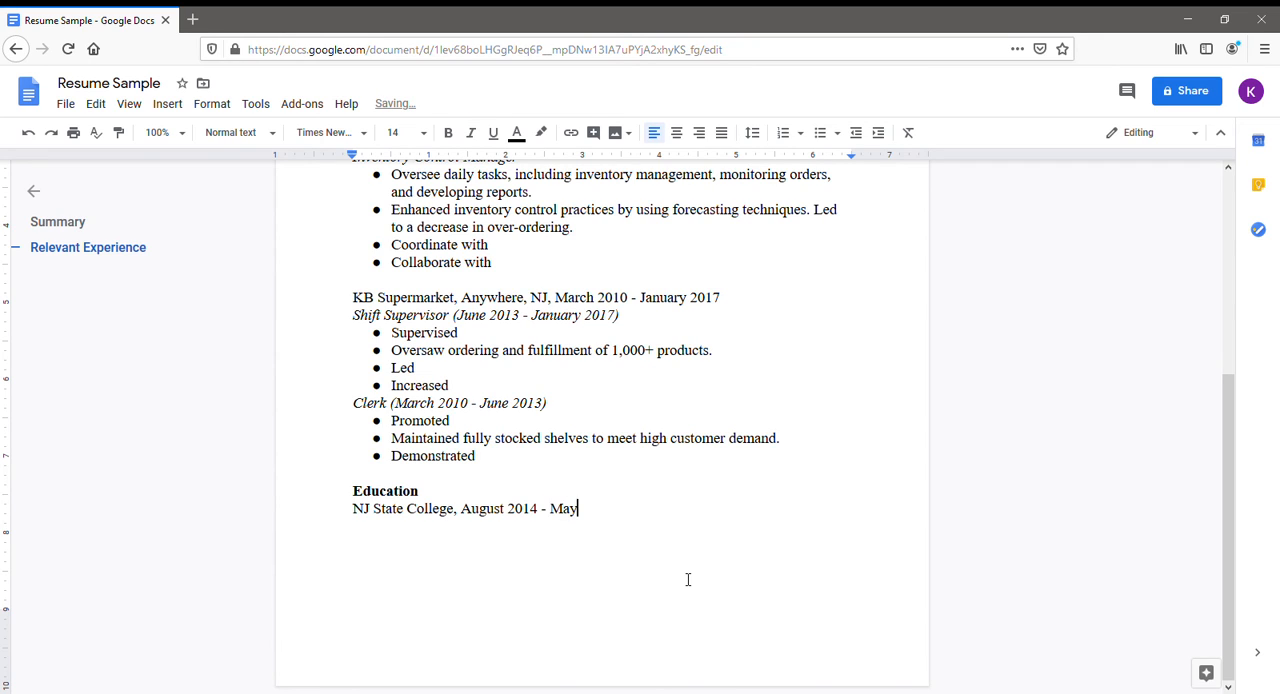
Add the degree line "BS in Business Administration, May 2018" below the college line.
key(Return)
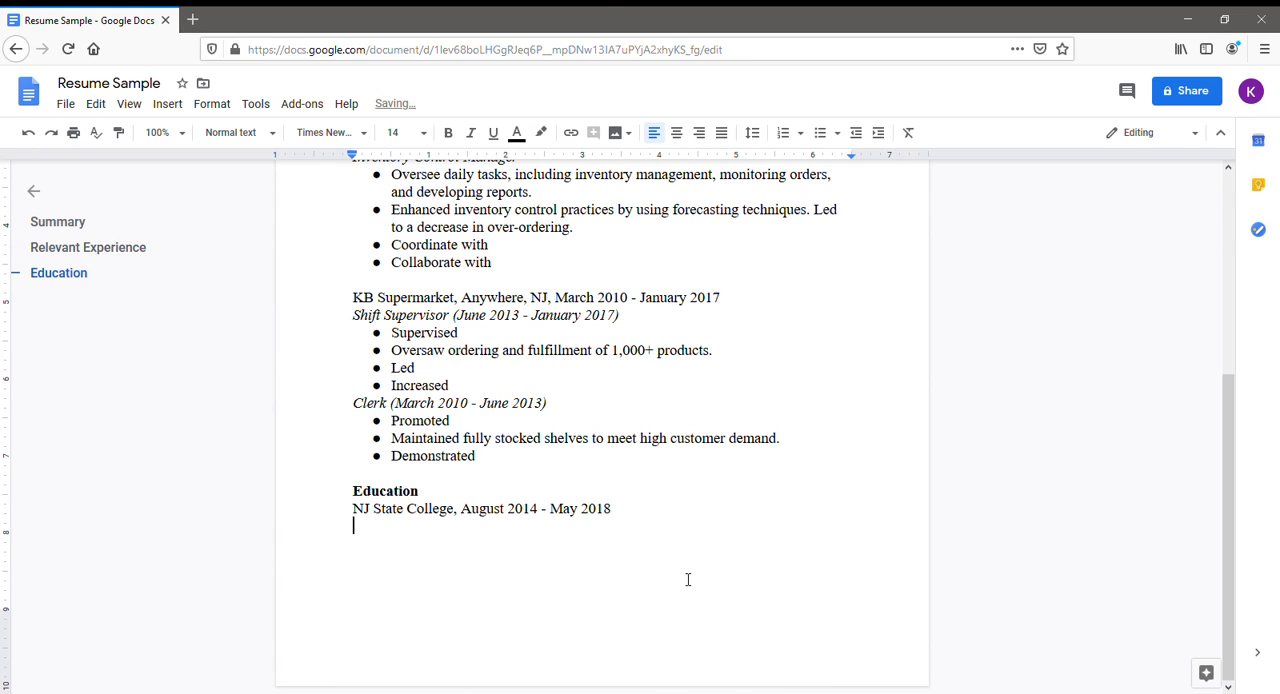
text(BS in Business Admi)
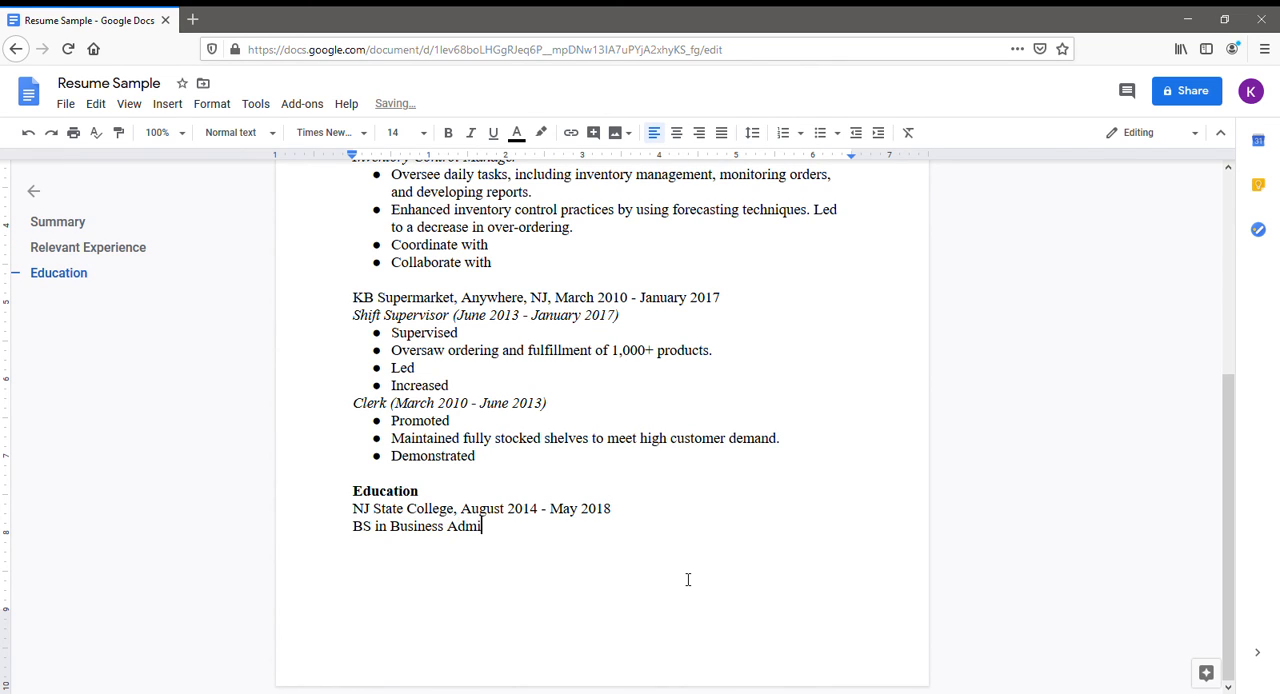
text(nistration, May 2018)
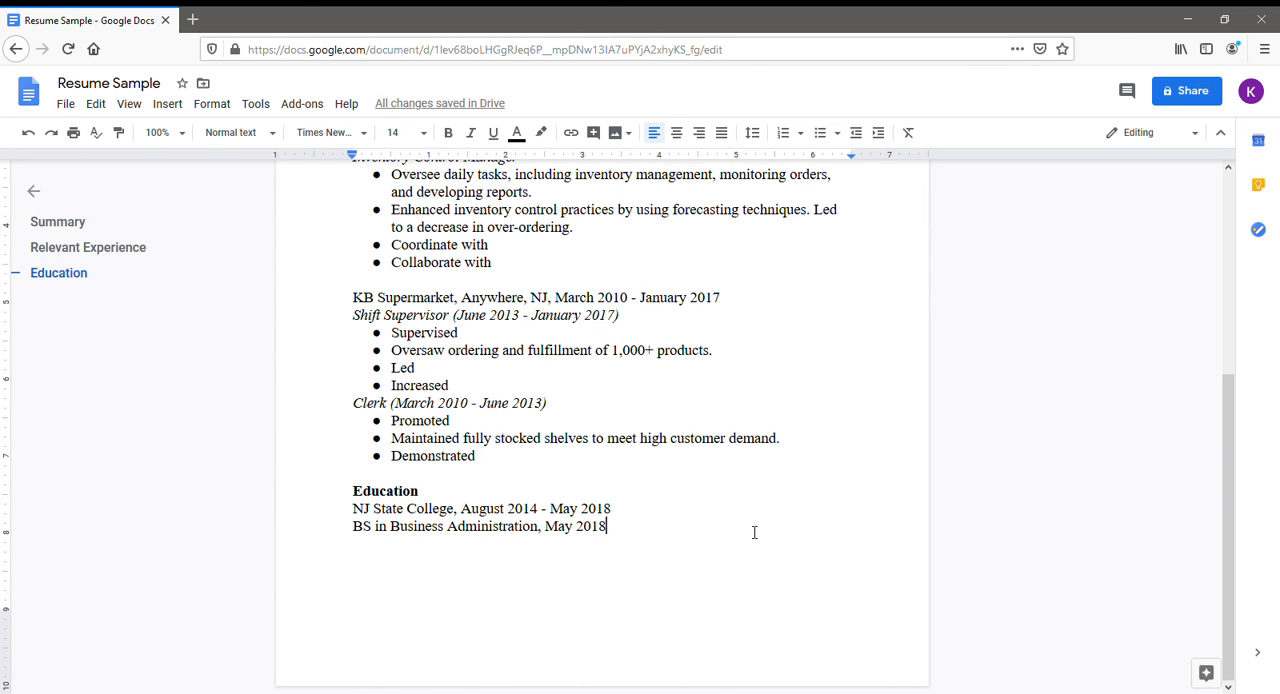
Add a bold "Certifications" heading after a blank line below the degree and start a non-bold line under it.
key(Return)
key(Return)
text(Certificati)
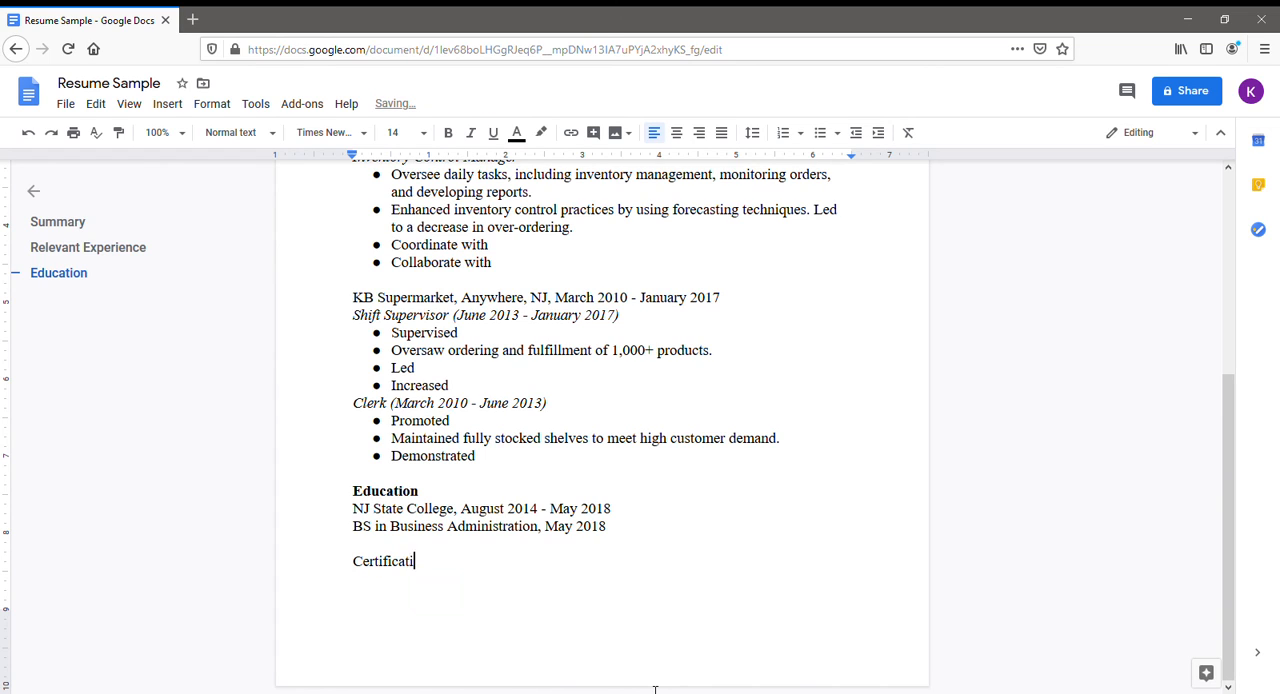
text(ons)
drag(442, 564, 351, 588)
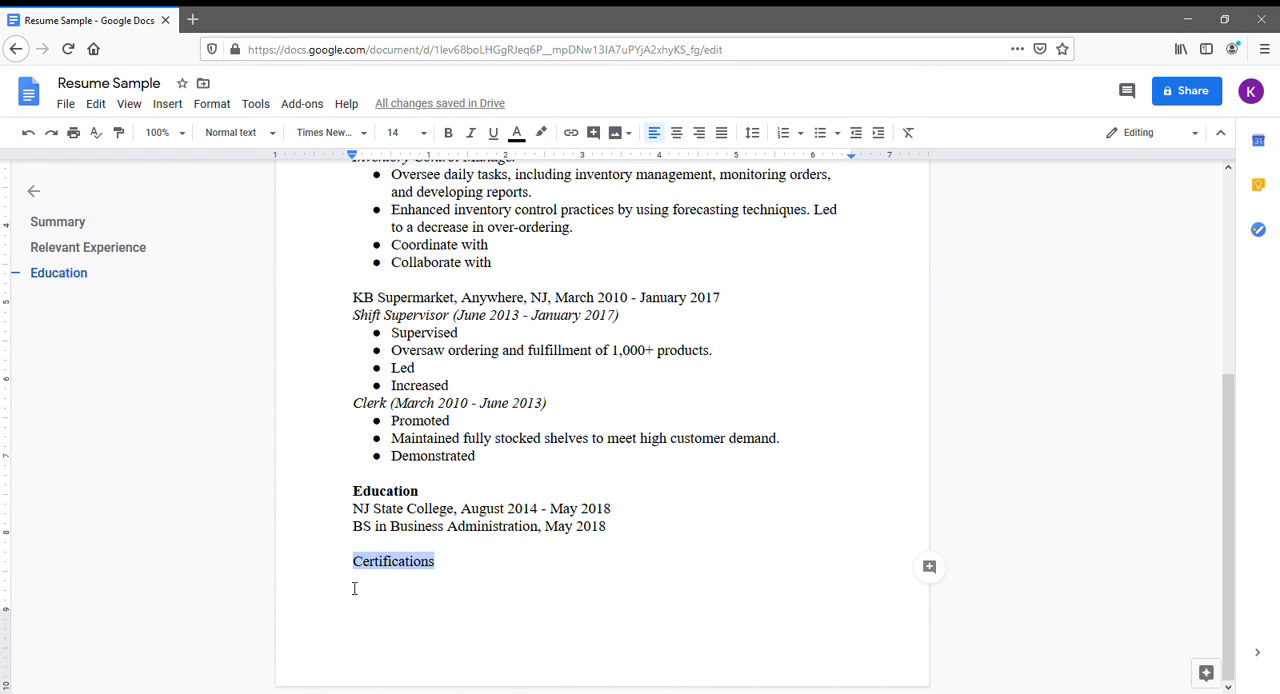
click(457, 134)
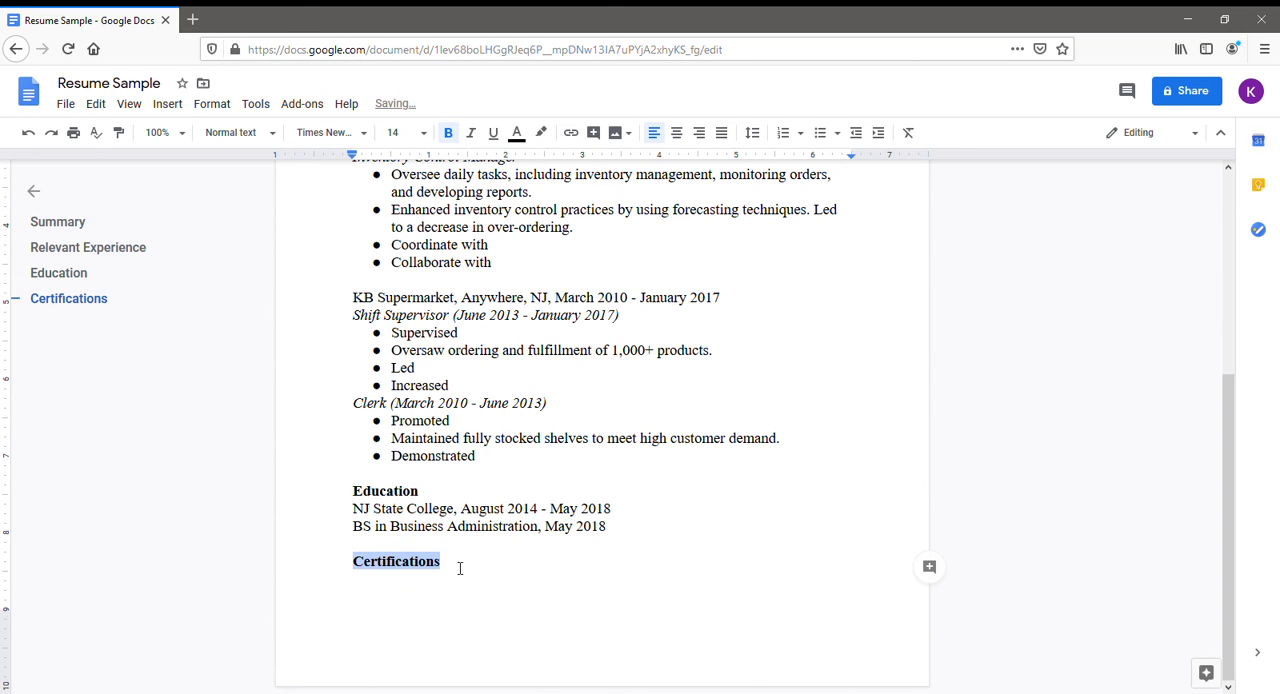
click(577, 569)
key(Return)
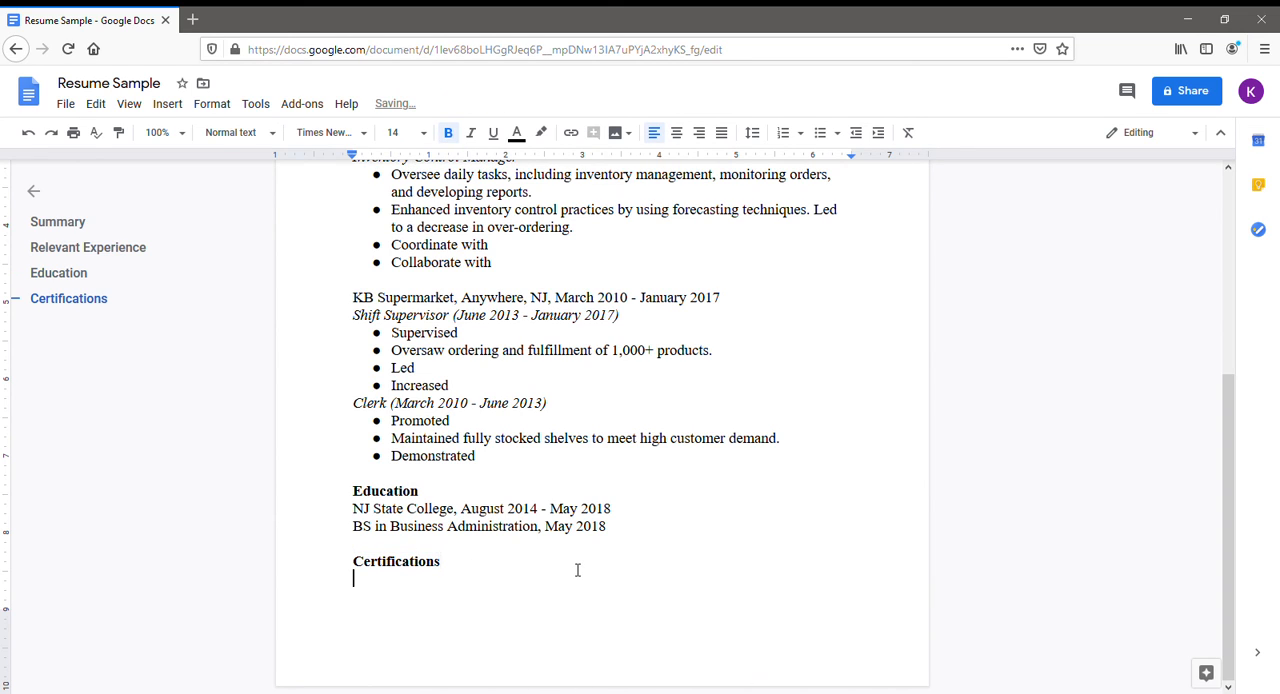
click(452, 132)
Enter "Retail Management Certificate, County College, May 2019" under the Certifications heading.
text(Ret)
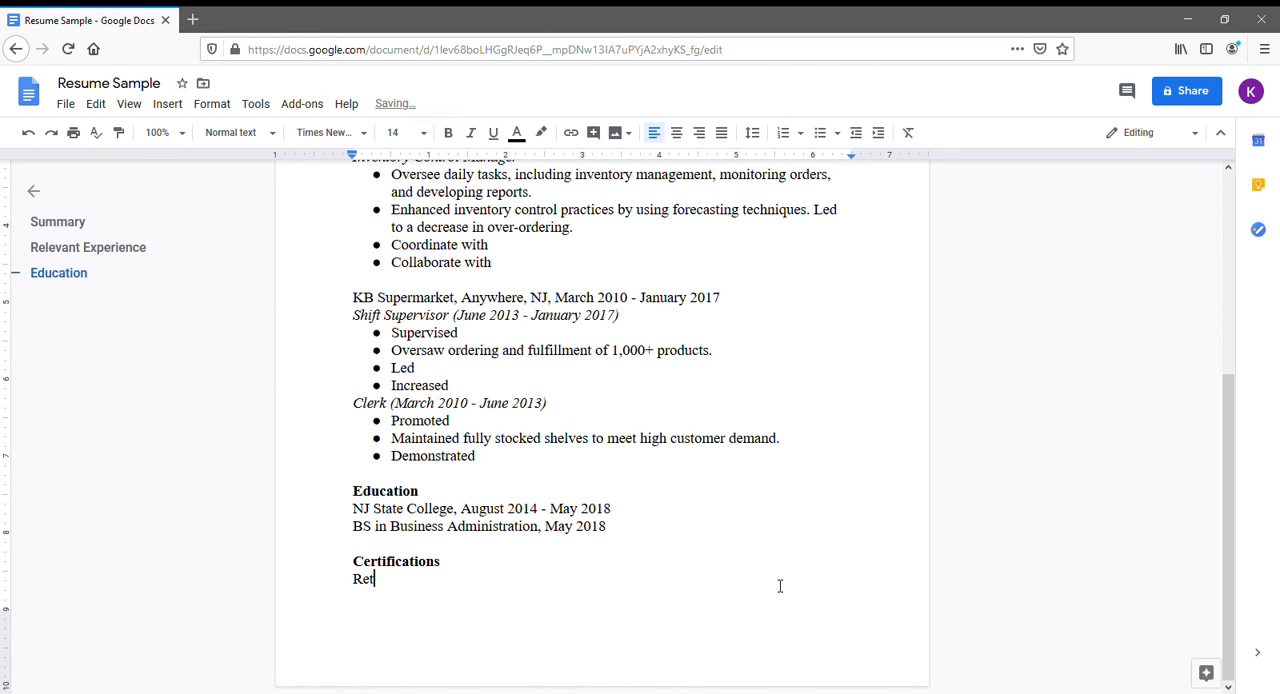
text(ail Management Certifi)
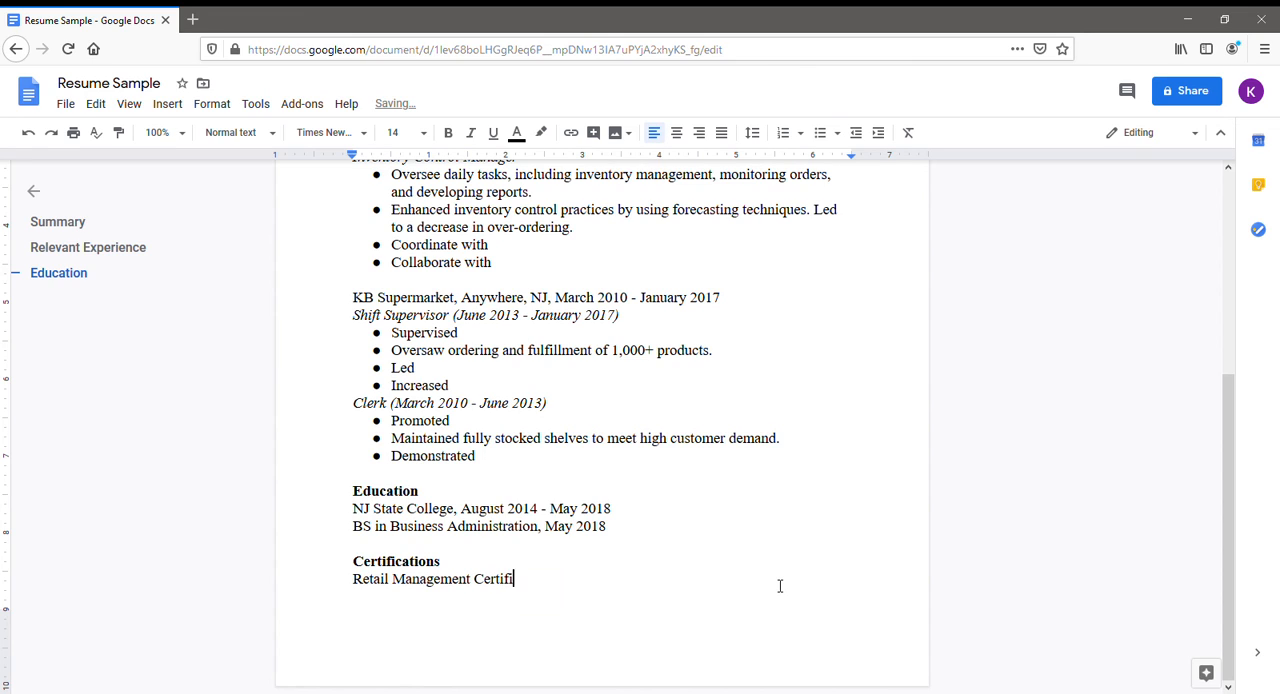
text(cate, County College, )
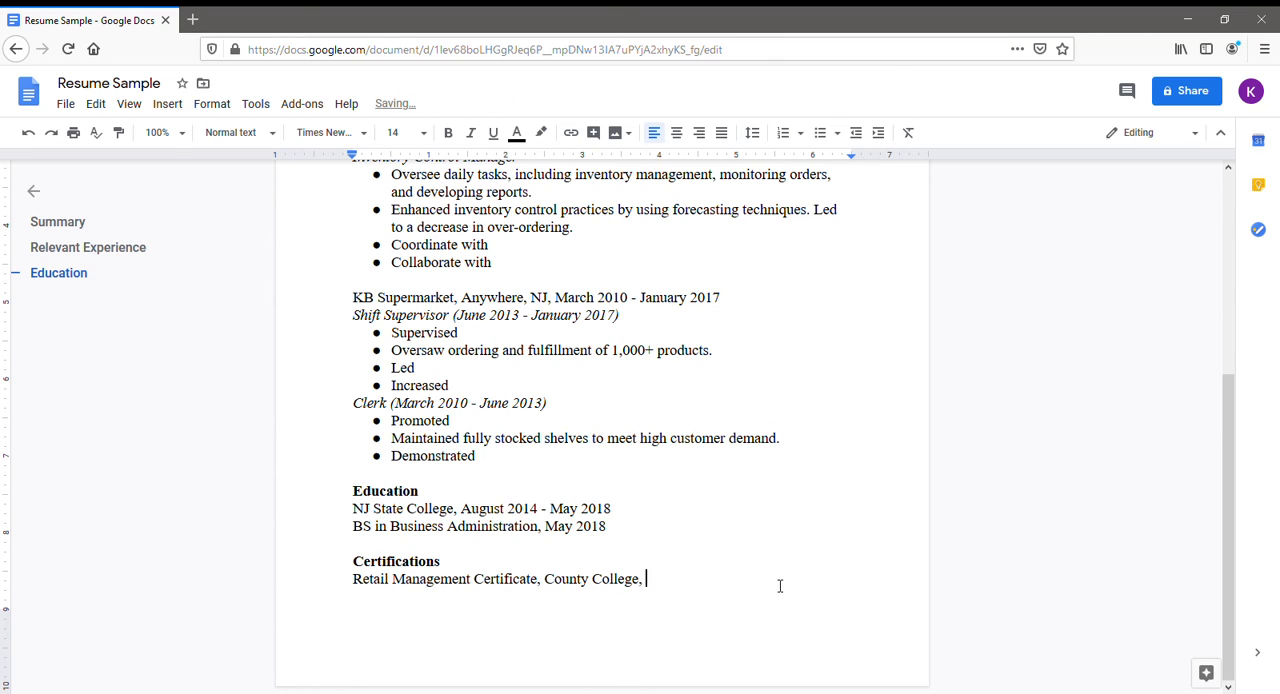
text(May 2019)
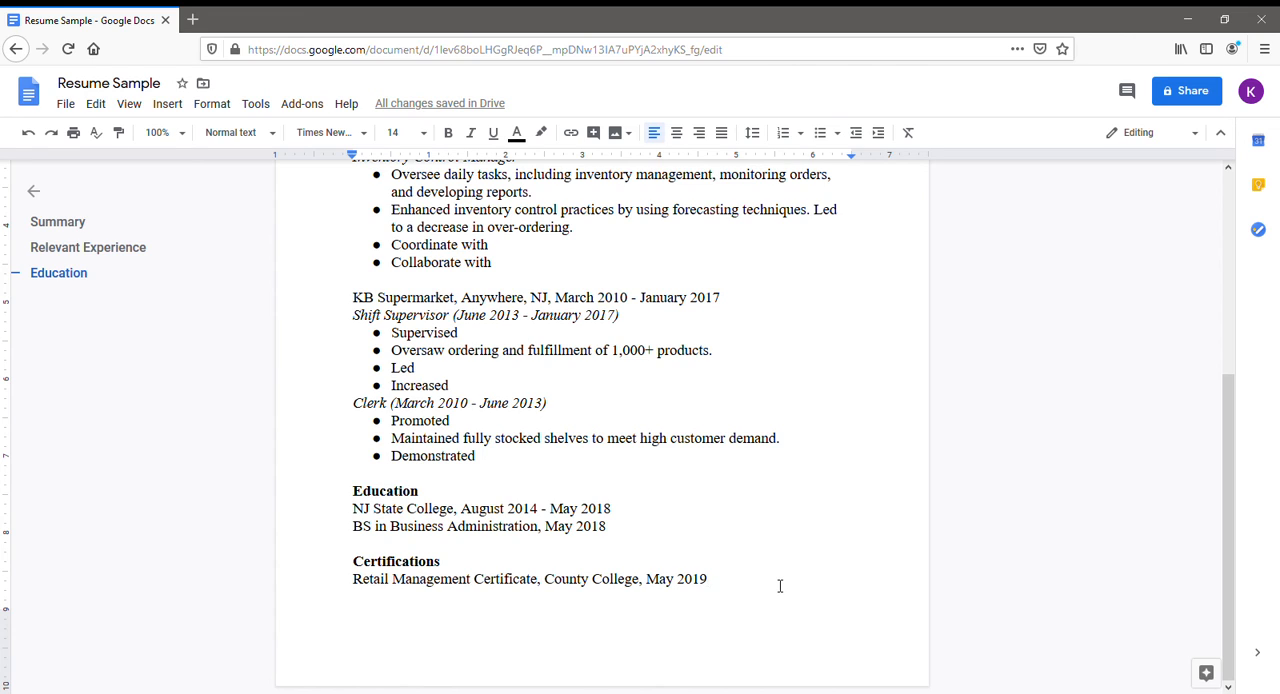
Add the second certification line "CPR Certification, Red Cross, July 2017".
key(Return)
text(C)
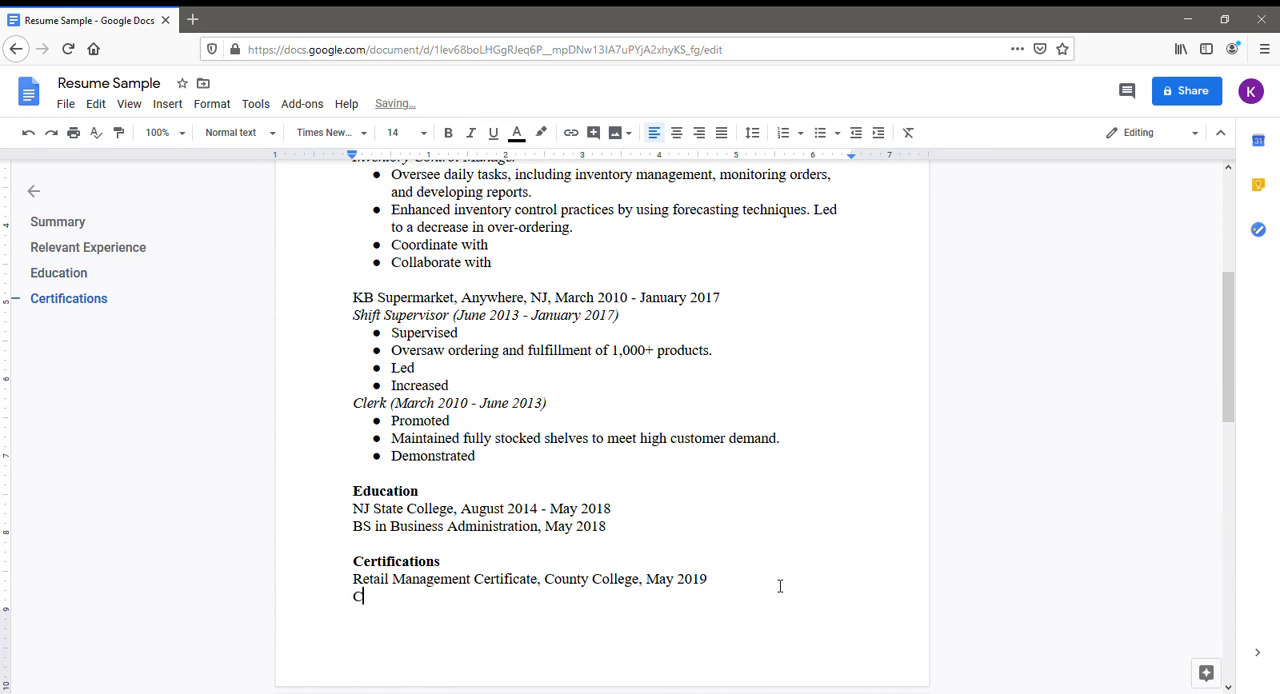
text(PR Certification, Red CRoss)
key(BackSpace)
key(BackSpace)
key(BackSpace)
key(BackSpace)
text(r)
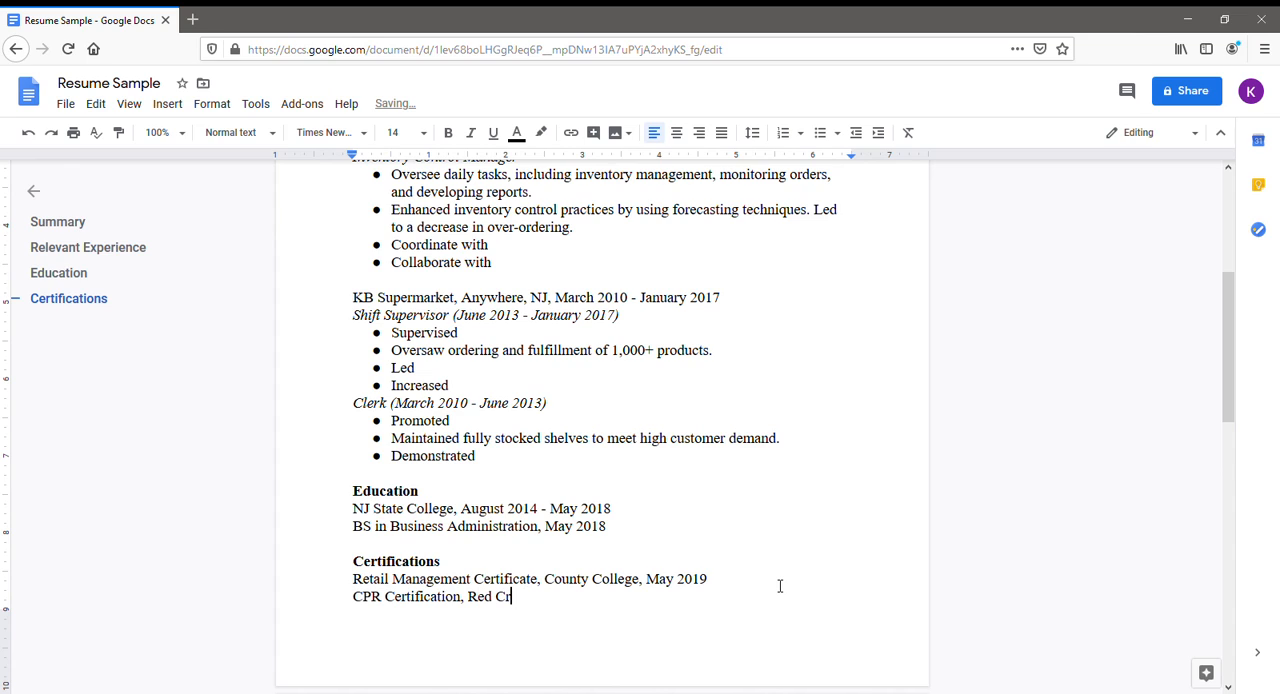
text(oss, July 2017)
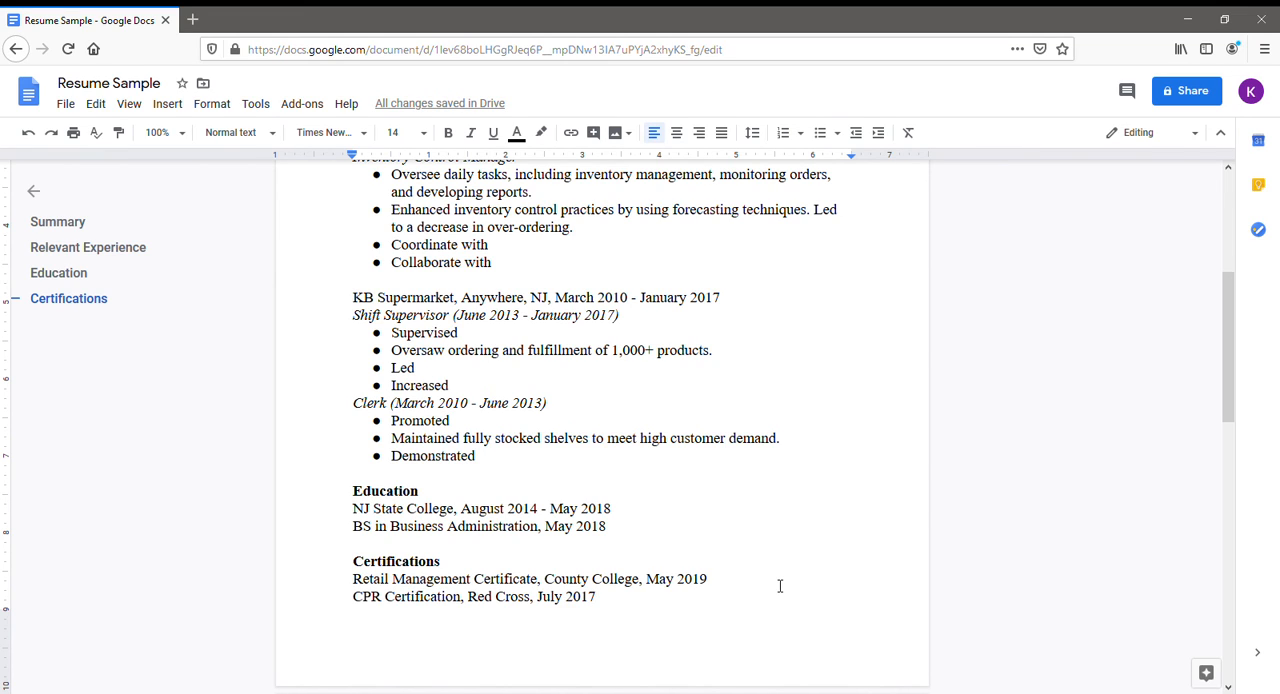
Insert a page break after the CPR certification line to continue the resume on a new page.
scroll(722, 542, down, 3)
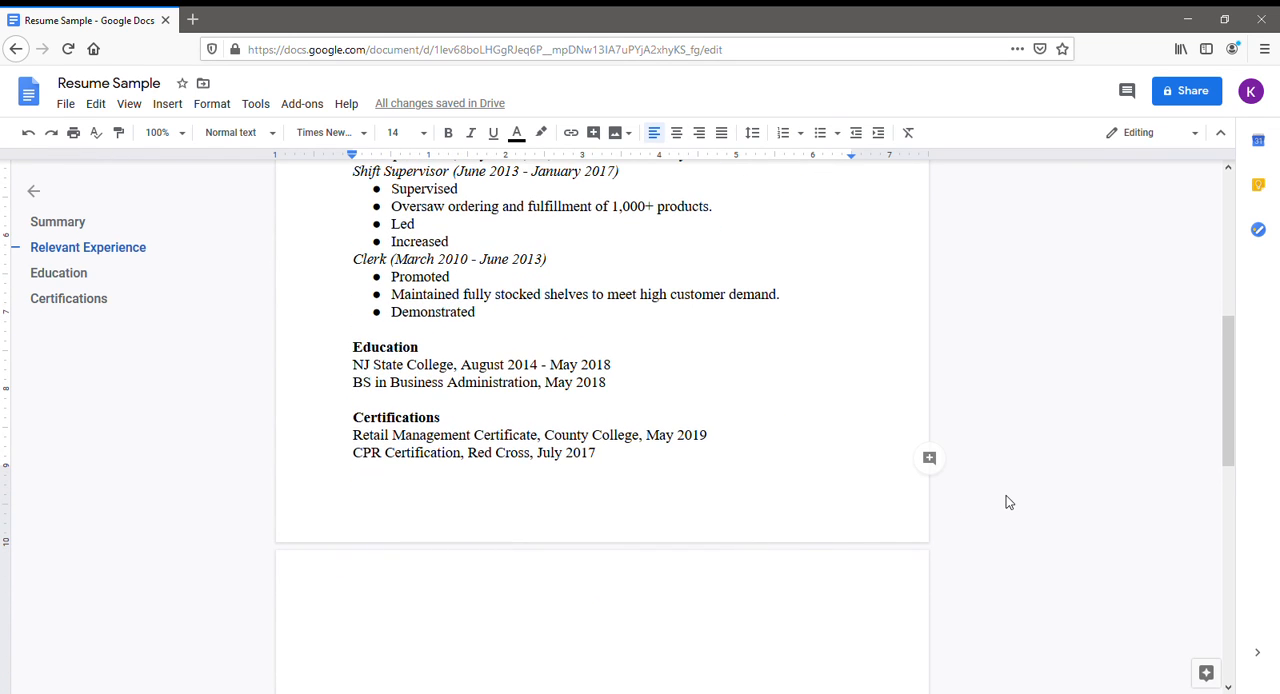
key(ctrl+Return)
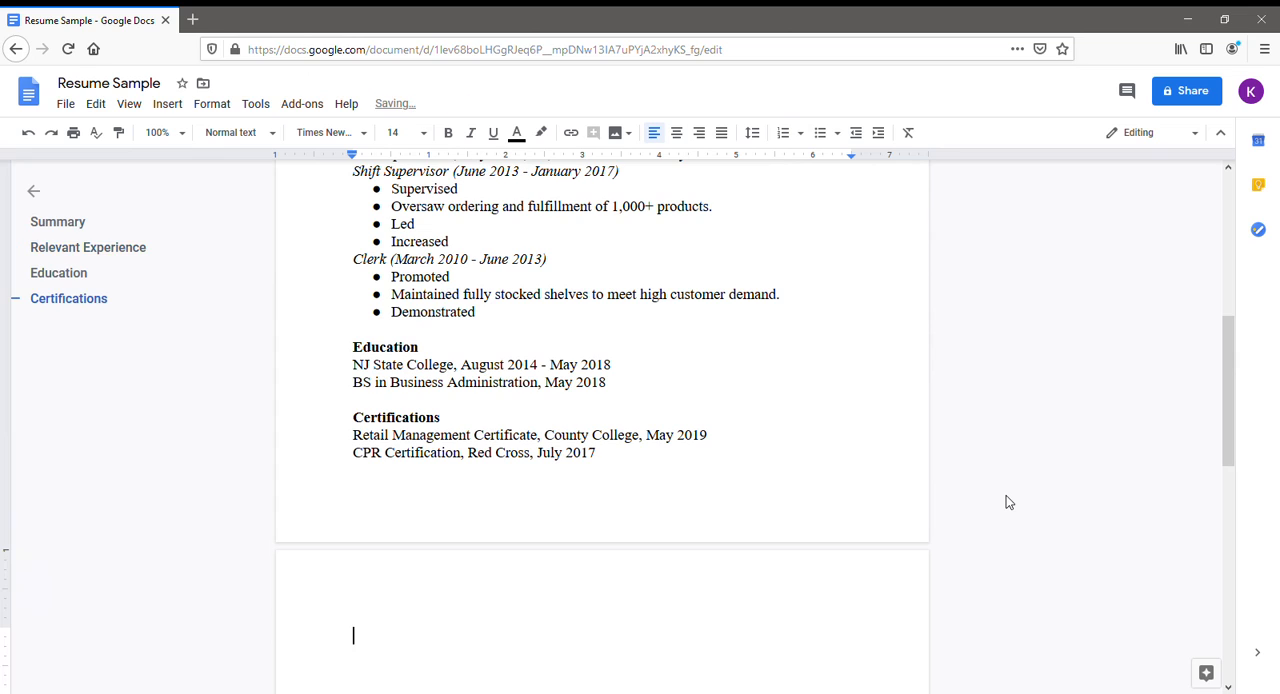
scroll(614, 548, down, 3)
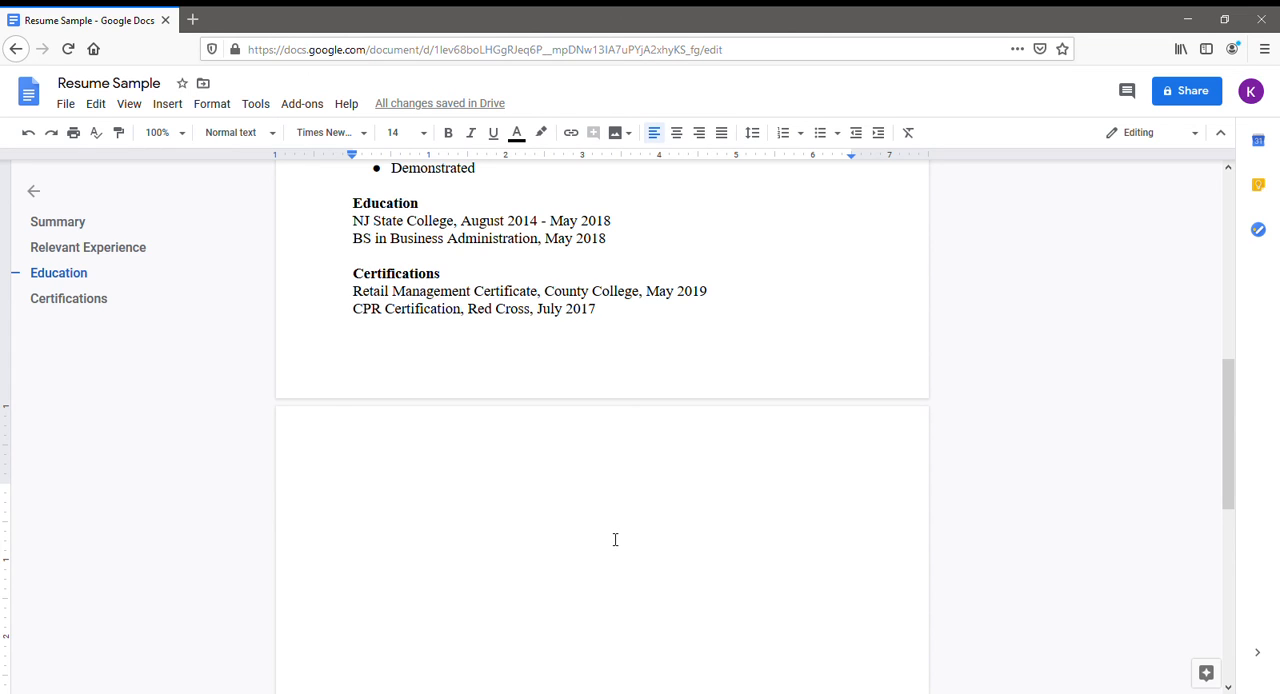
Add a bold "Additional Skills" heading on the new page and start a non-bold line under it.
text(Additional Sk)
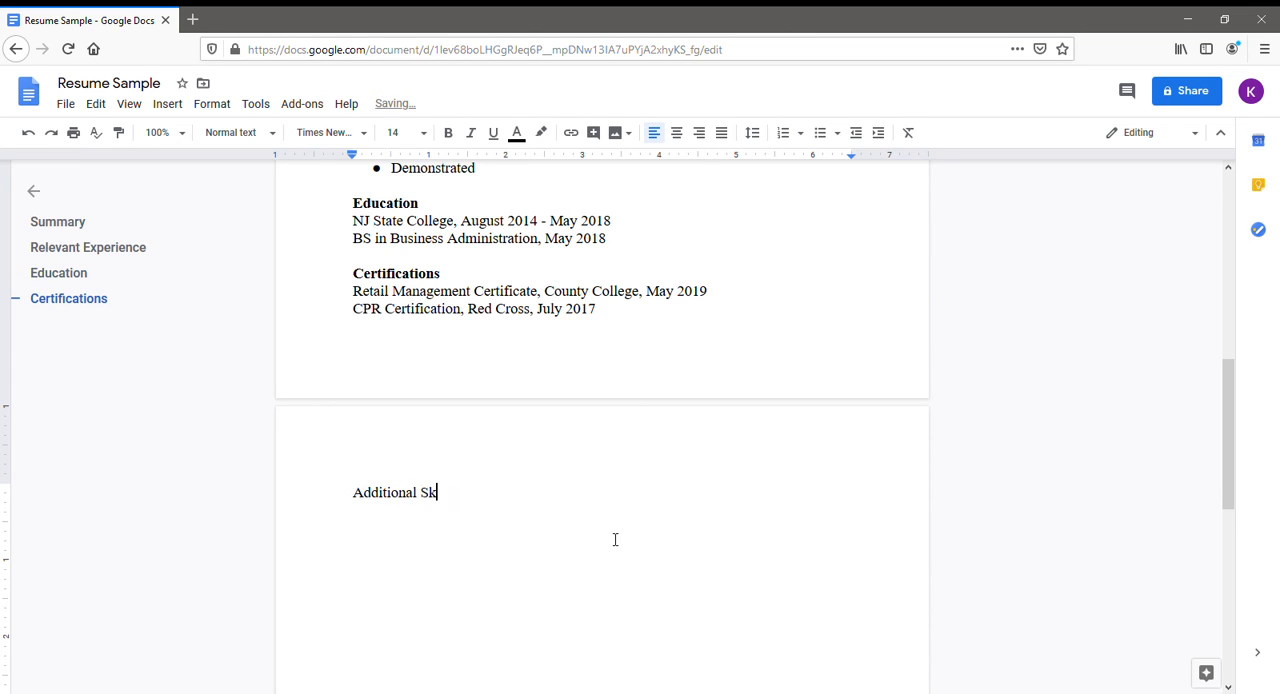
text(ills)
drag(491, 500, 383, 498)
click(449, 135)
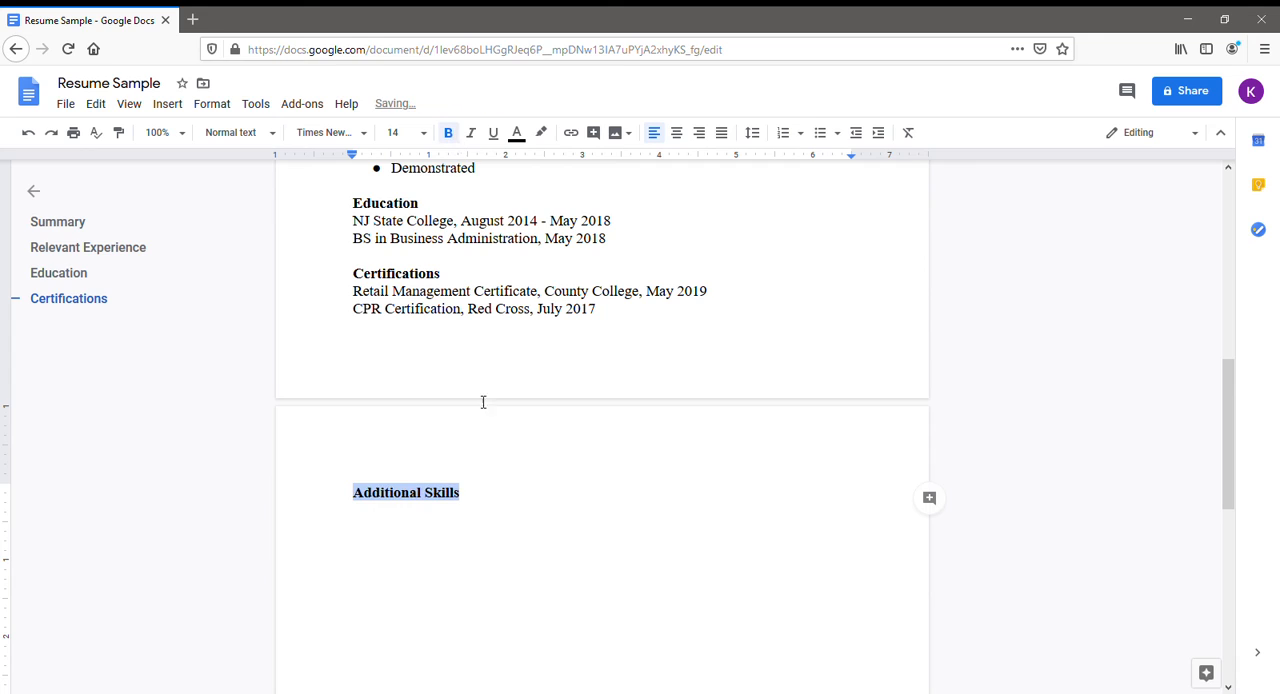
click(476, 496)
key(Return)
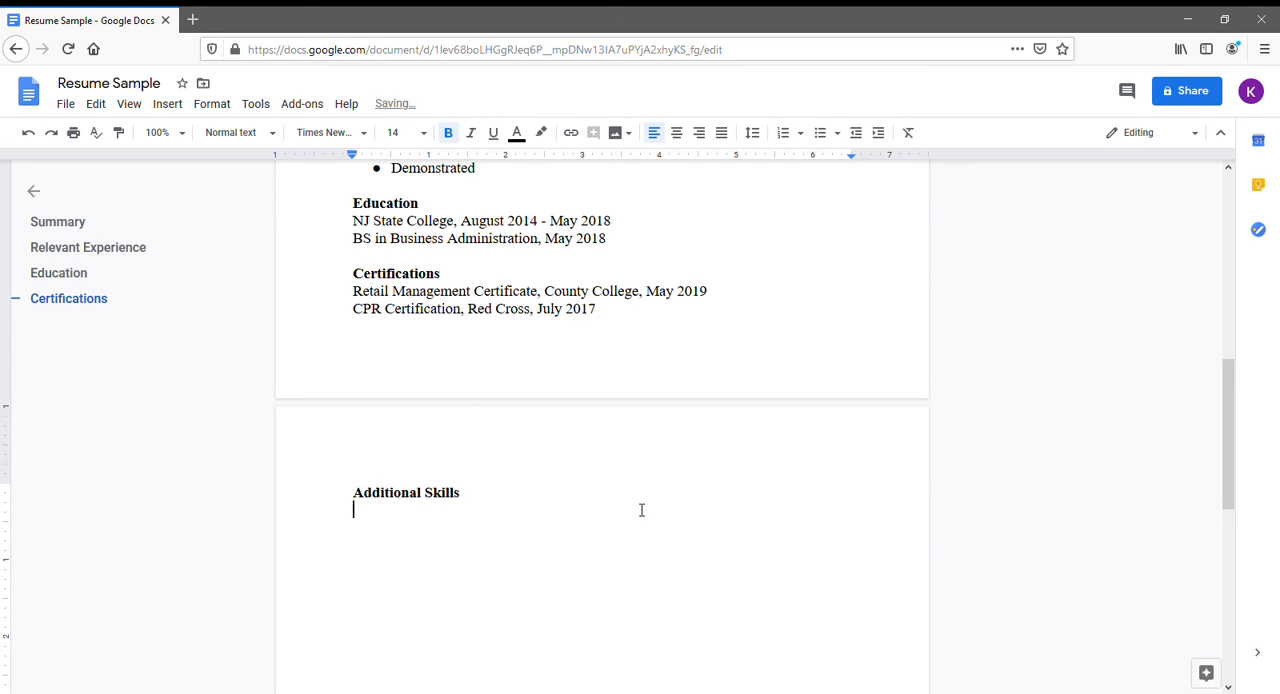
click(450, 136)
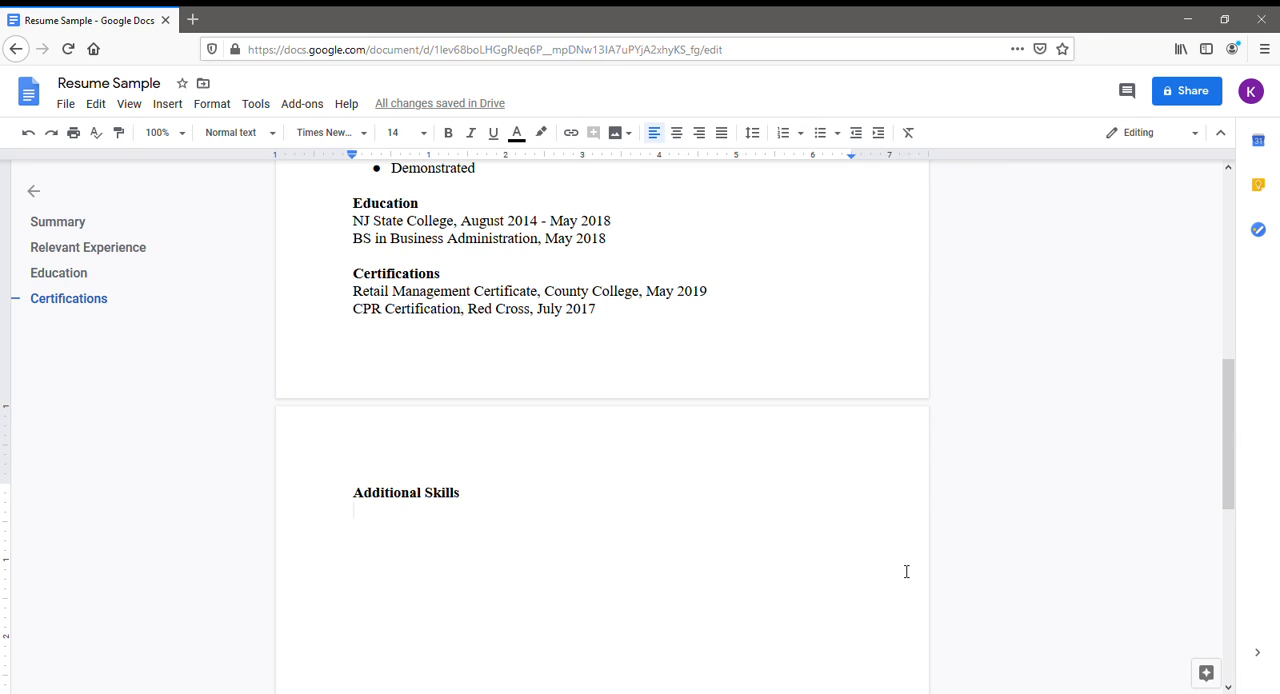
Enter "Skilled in Microsoft Excel, Word, and PowerPoint" under the Additional Skills heading.
text(SKilled)
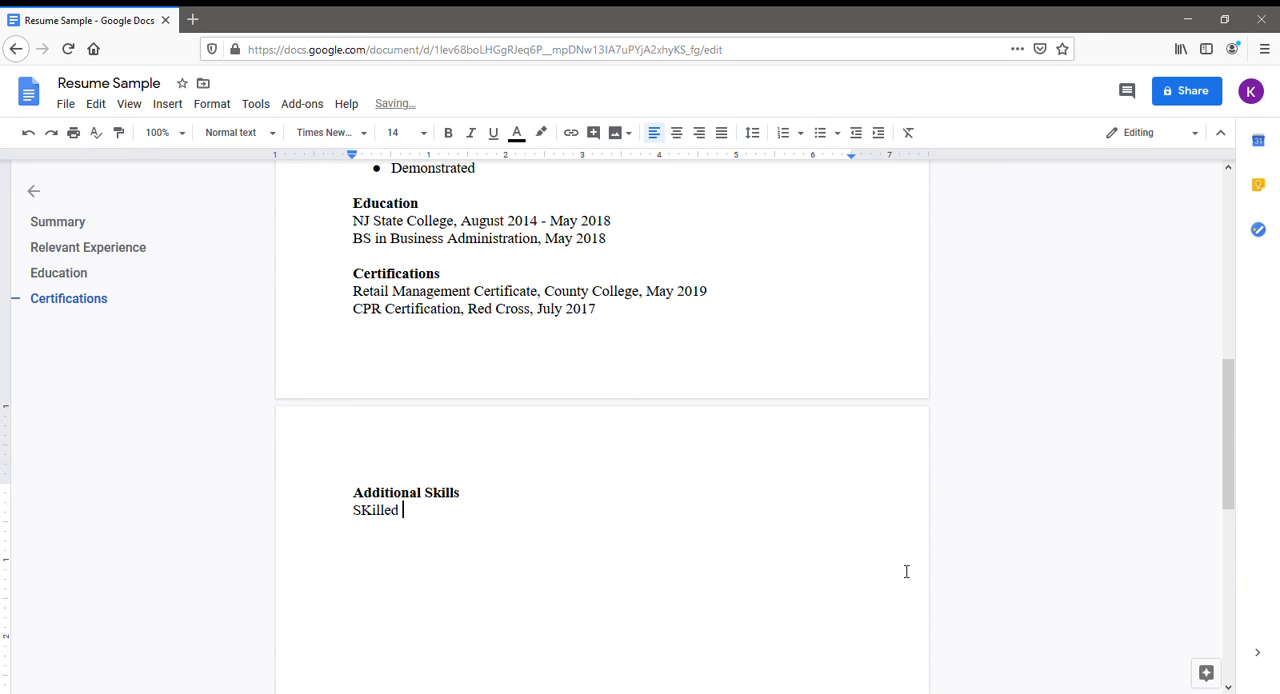
key(BackSpace)
key(BackSpace)
key(BackSpace)
key(BackSpace)
key(BackSpace)
key(BackSpace)
key(BackSpace)
text(killed )
text(in Microst)
text(ft Exc)
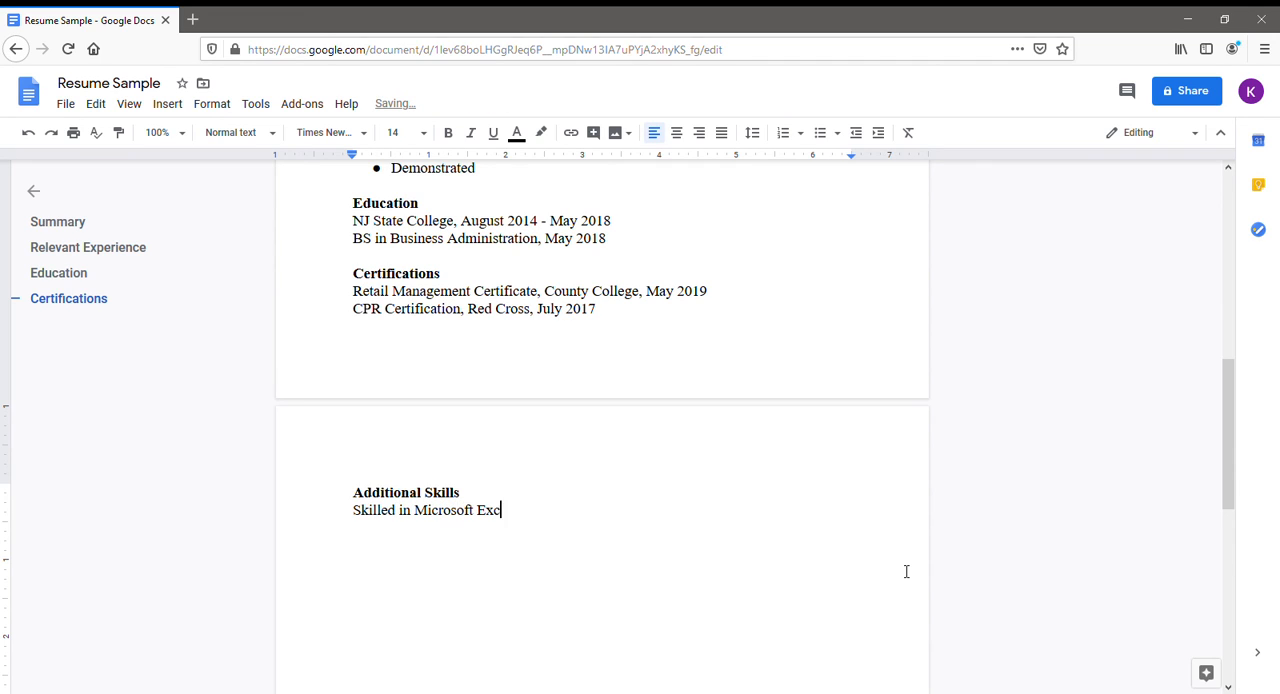
text(el, Word, and PowerPOint)
key(BackSpace)
key(BackSpace)
key(BackSpace)
key(BackSpace)
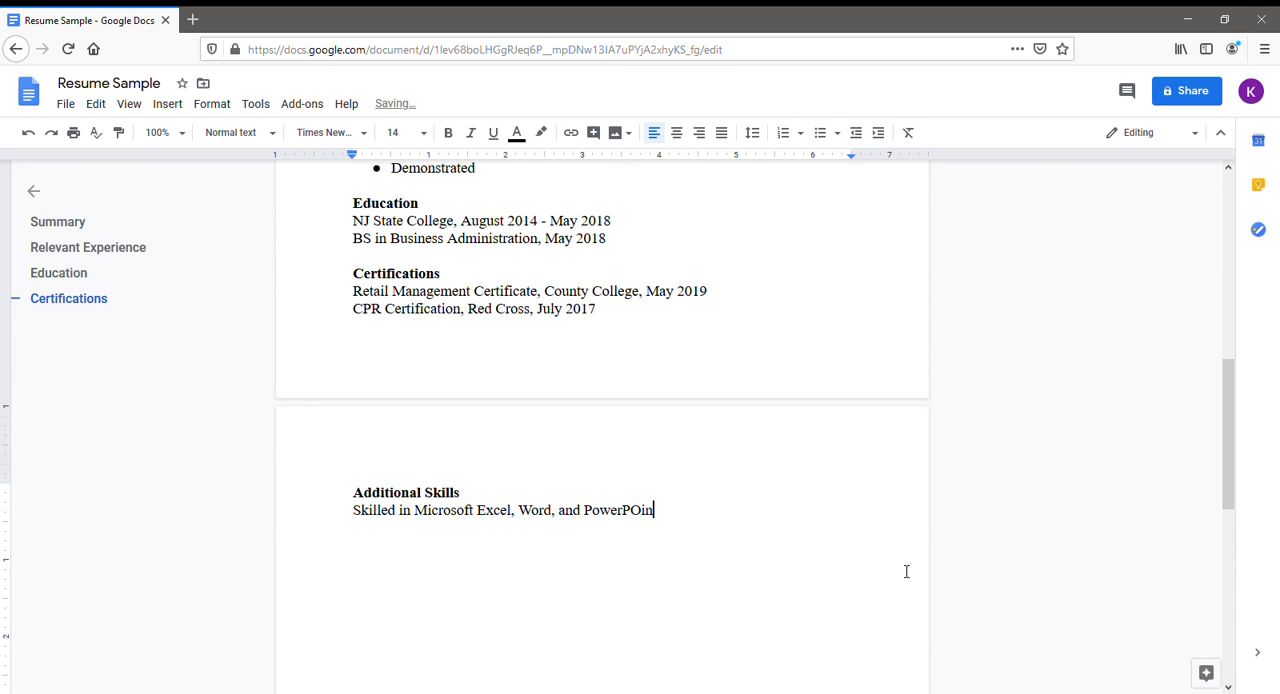
text(oint)
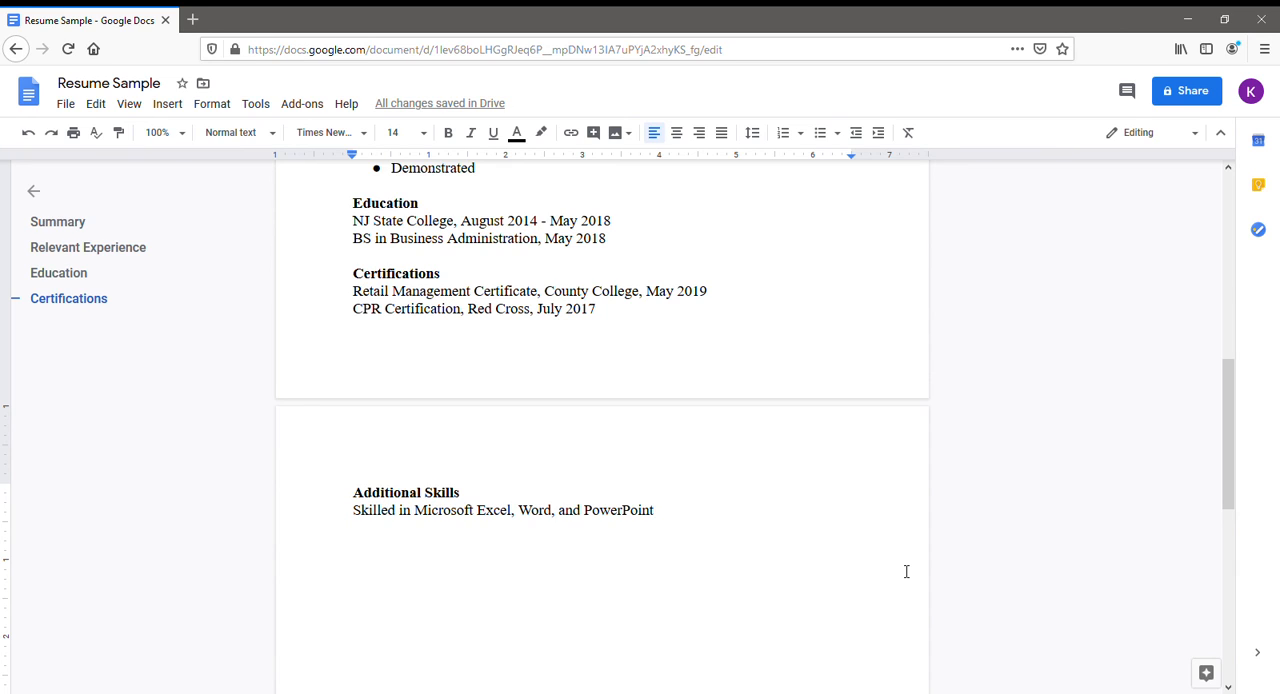
Add the line "Fluent in Spanish" below the Microsoft Excel, Word, and PowerPoint skill.
key(Return)
key(Return)
text(Fluent )
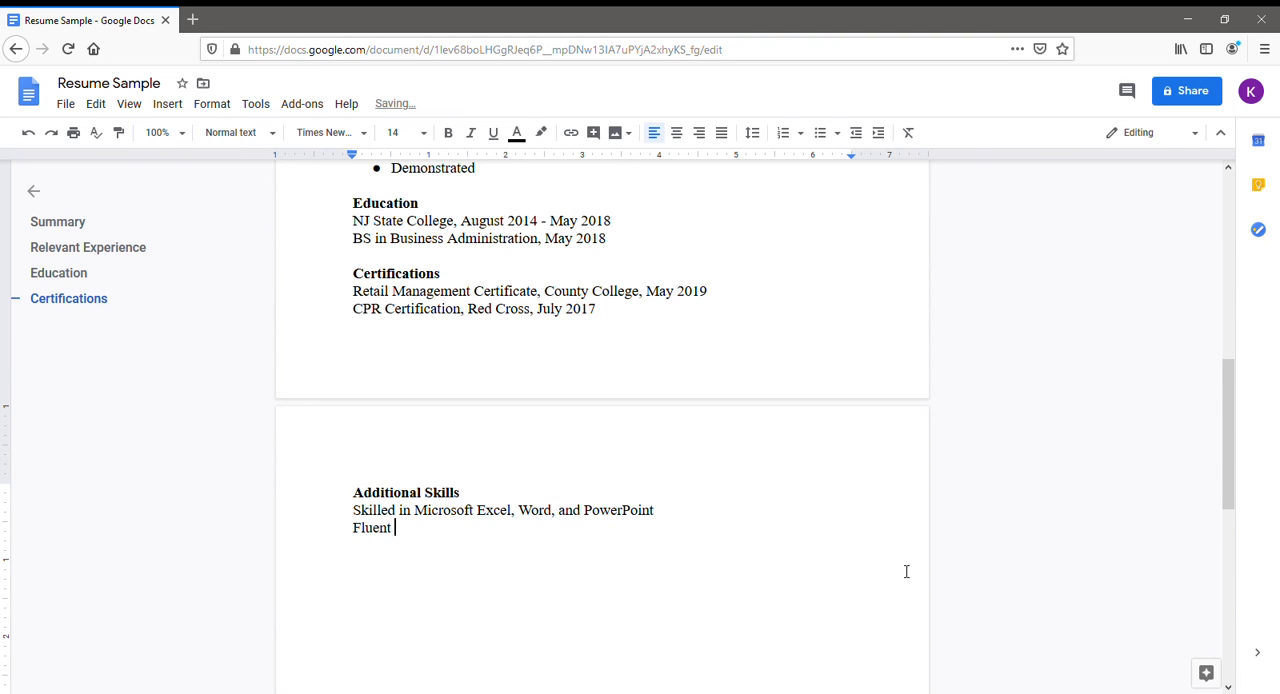
text(in Spanish)
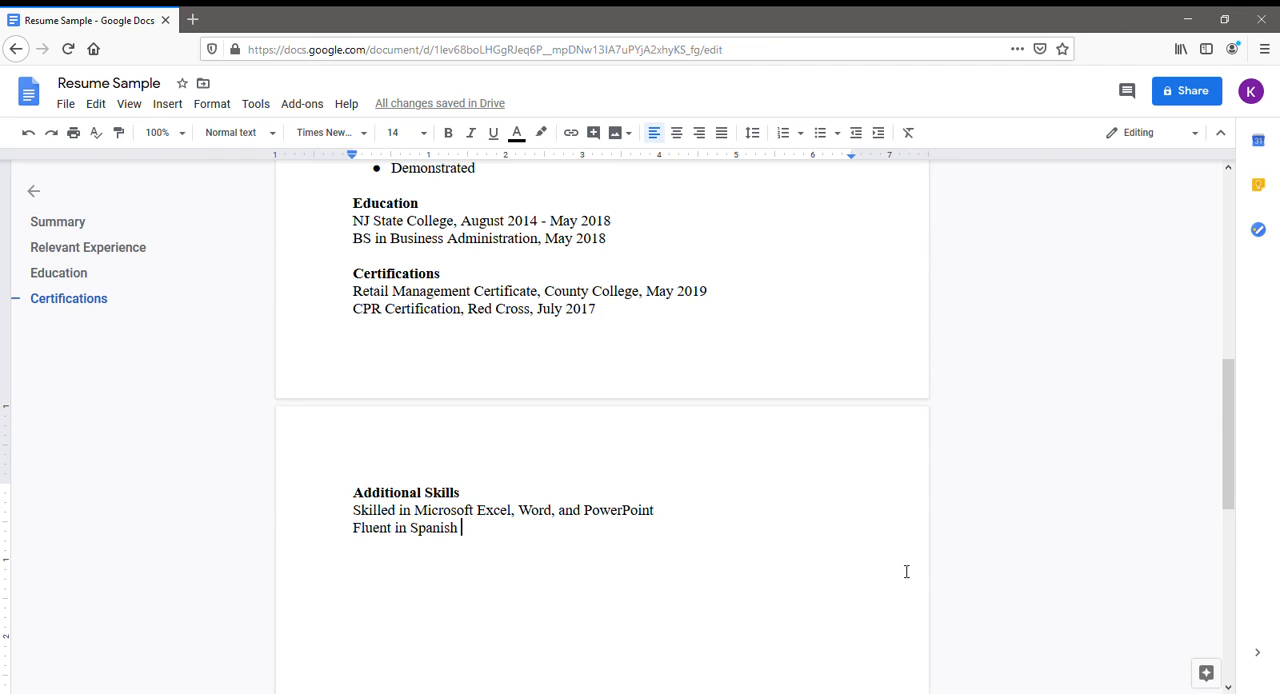
scroll(860, 610, up, 3)
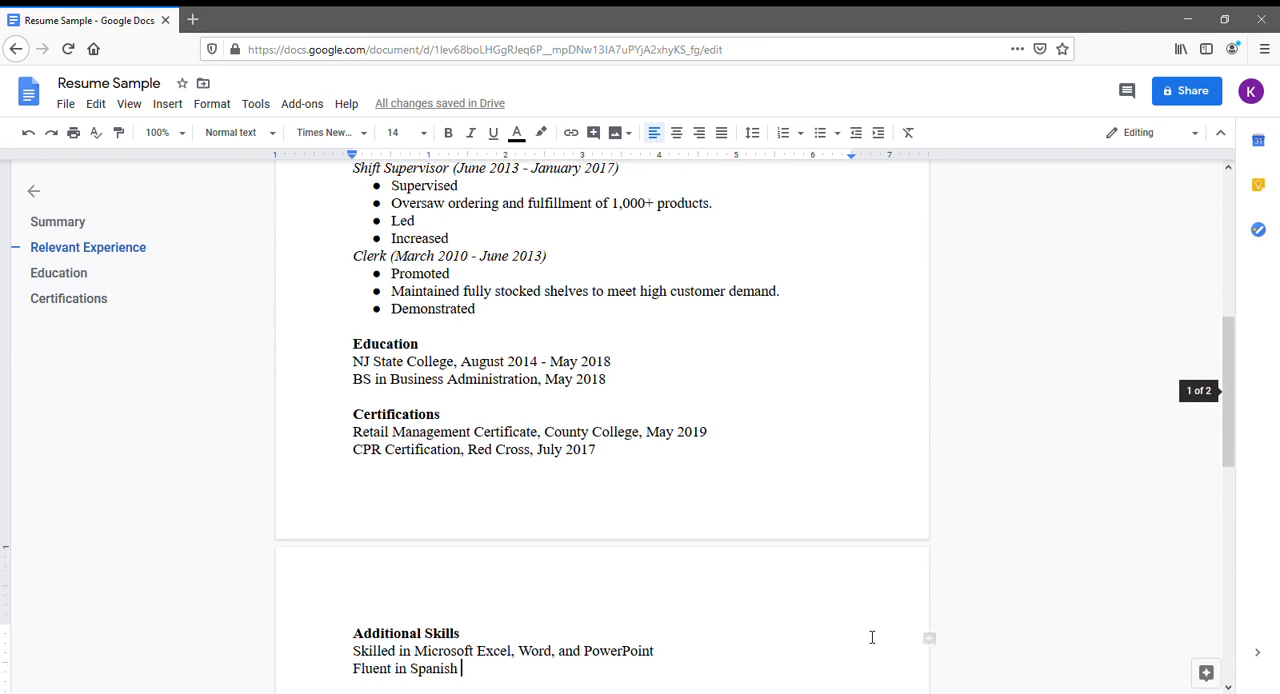
scroll(875, 637, down, 3)
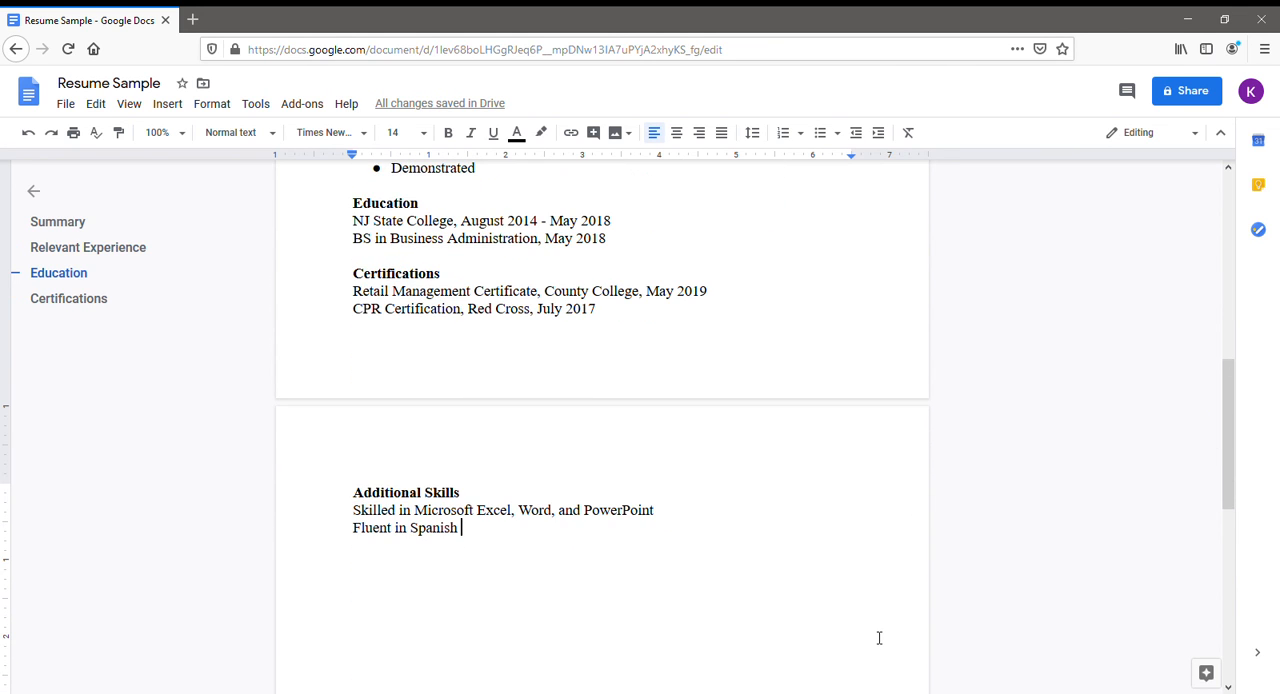
scroll(879, 637, up, 3)
scroll(880, 637, up, 3)
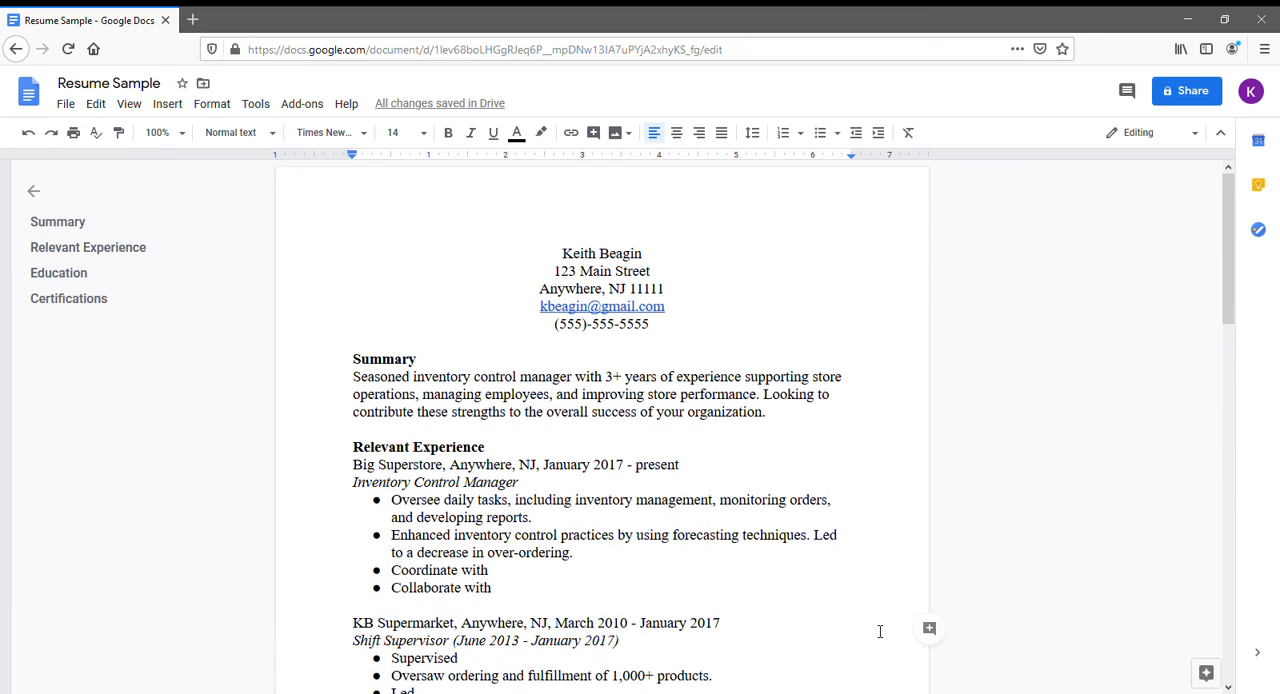
scroll(880, 631, down, 5)
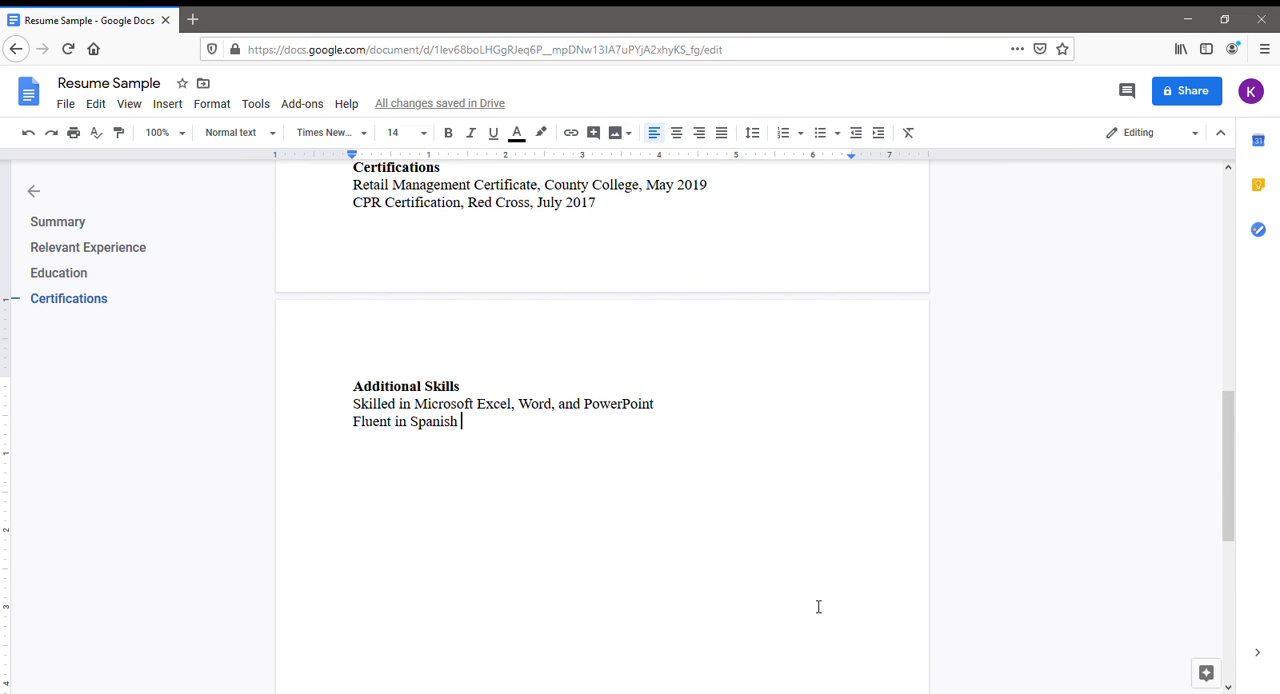
scroll(566, 503, up, 1)
Set the font size of all text from the Summary heading through the last Additional Skills line to 12.
drag(559, 592, 338, 345)
click(456, 348)
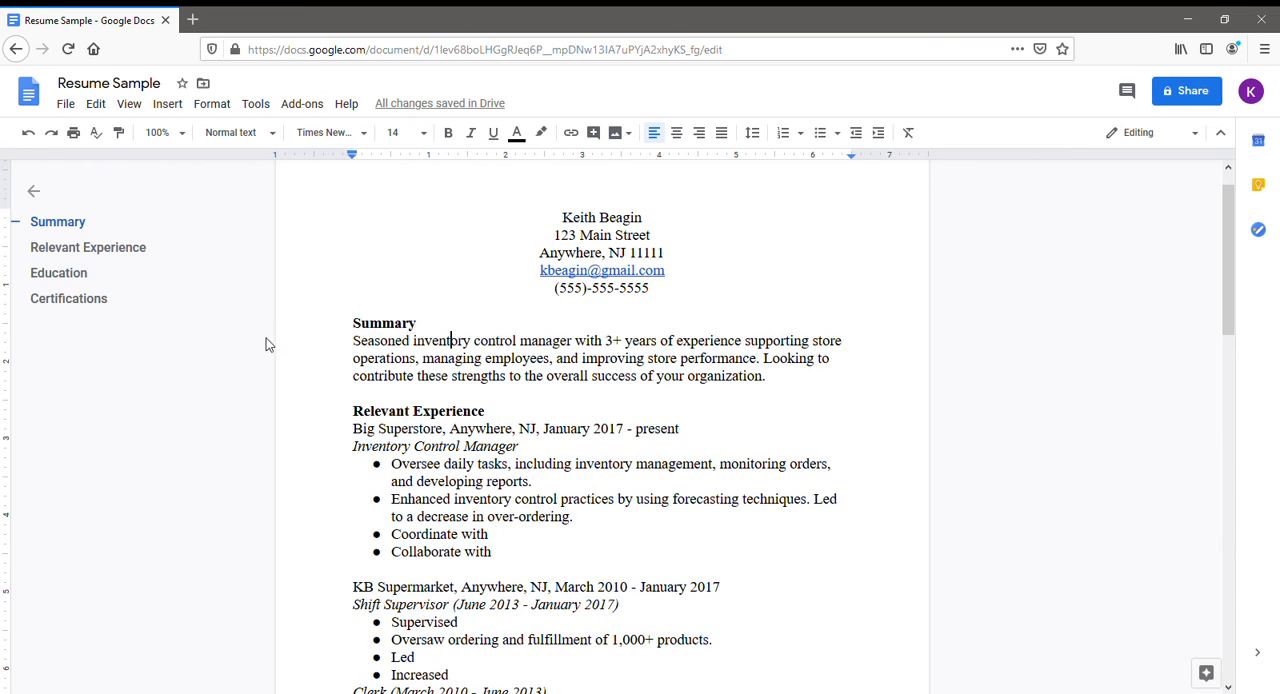
scroll(585, 446, down, 1)
scroll(585, 446, down, 10)
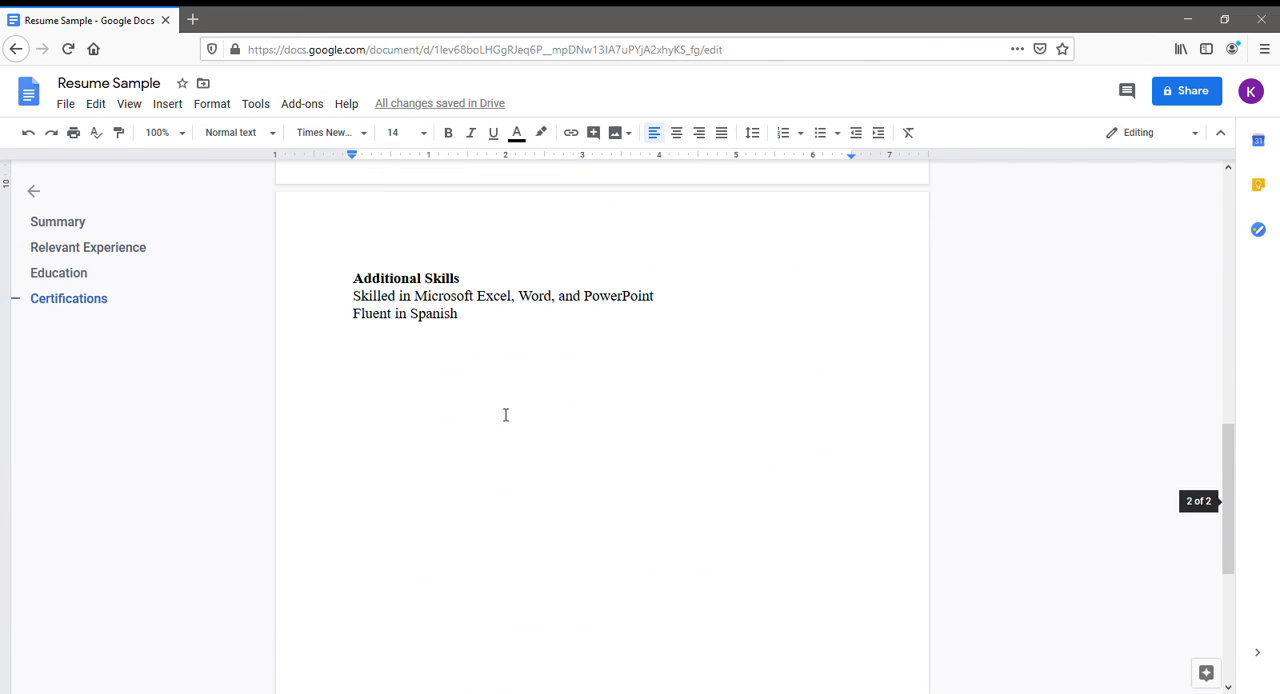
click(492, 344)
drag(492, 344, 345, 337)
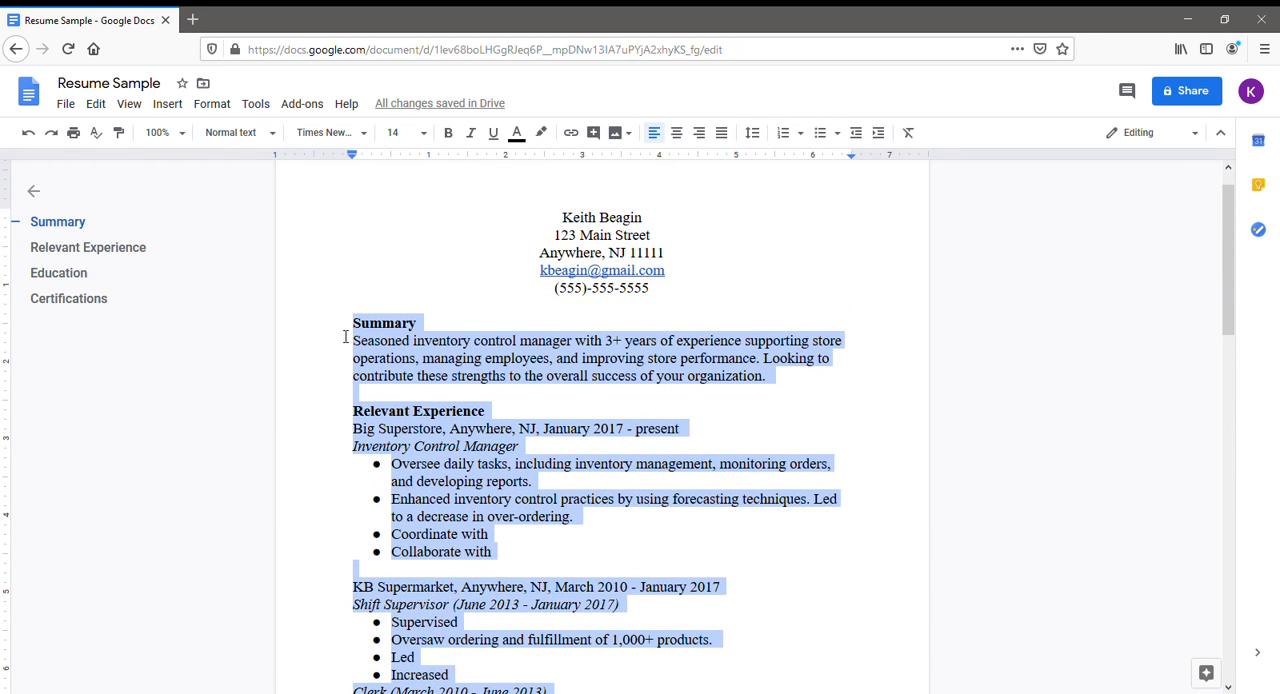
click(422, 132)
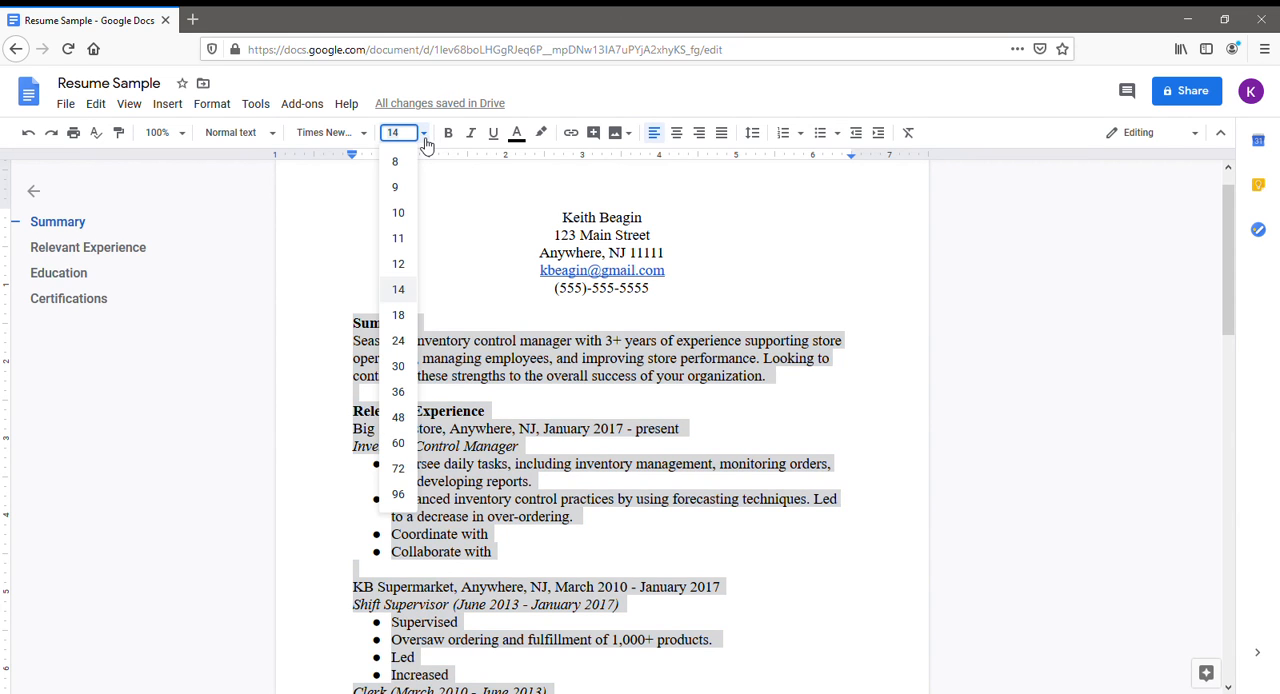
click(410, 266)
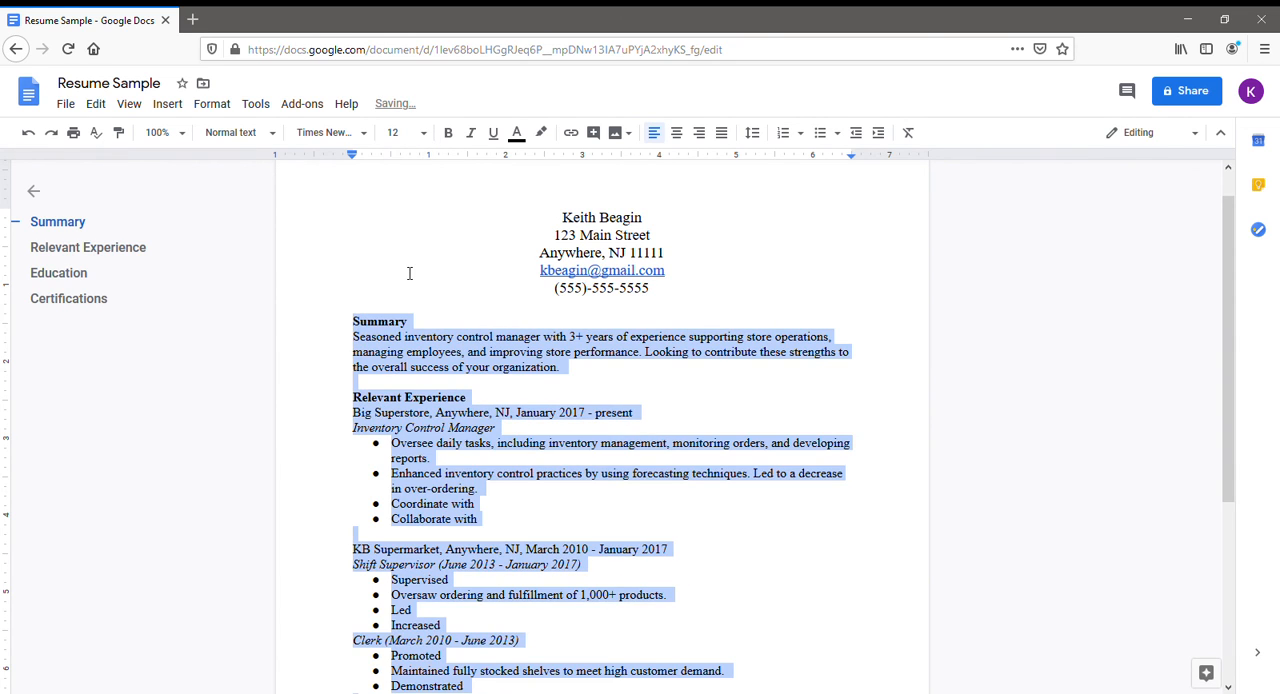
click(456, 326)
Insert a blank line between the CPR certification line and the Additional Skills heading.
scroll(766, 374, down, 3)
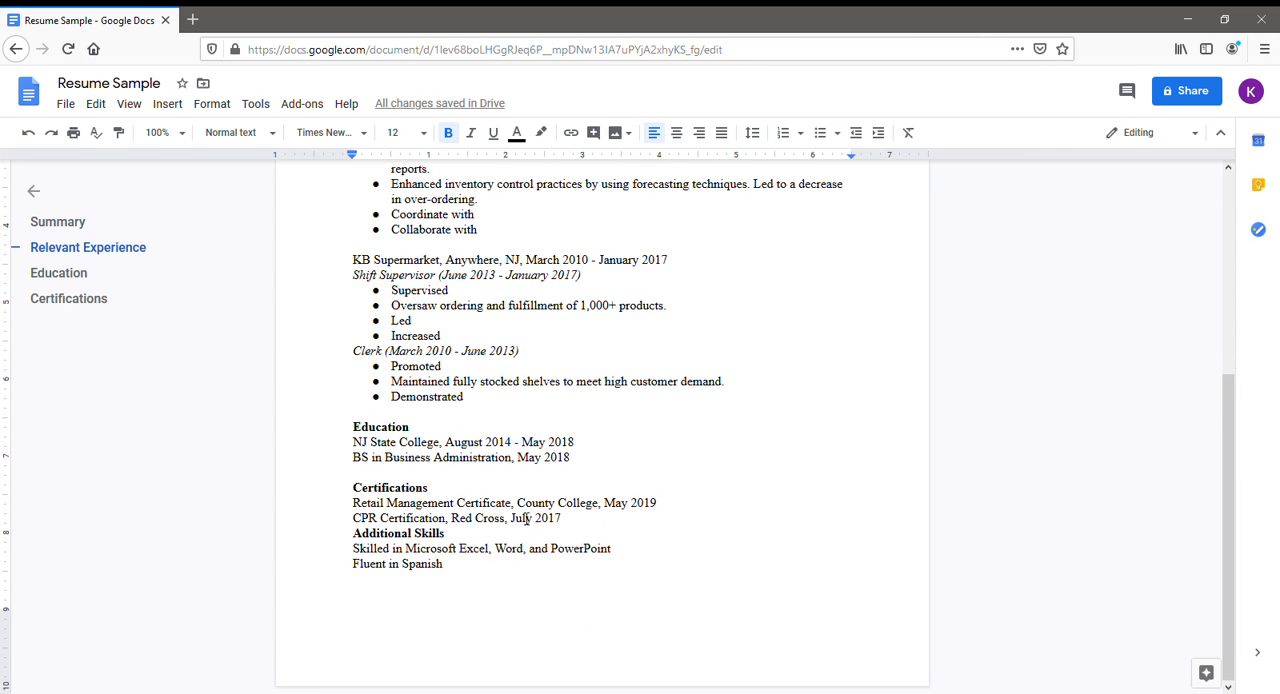
click(357, 536)
key(Return)
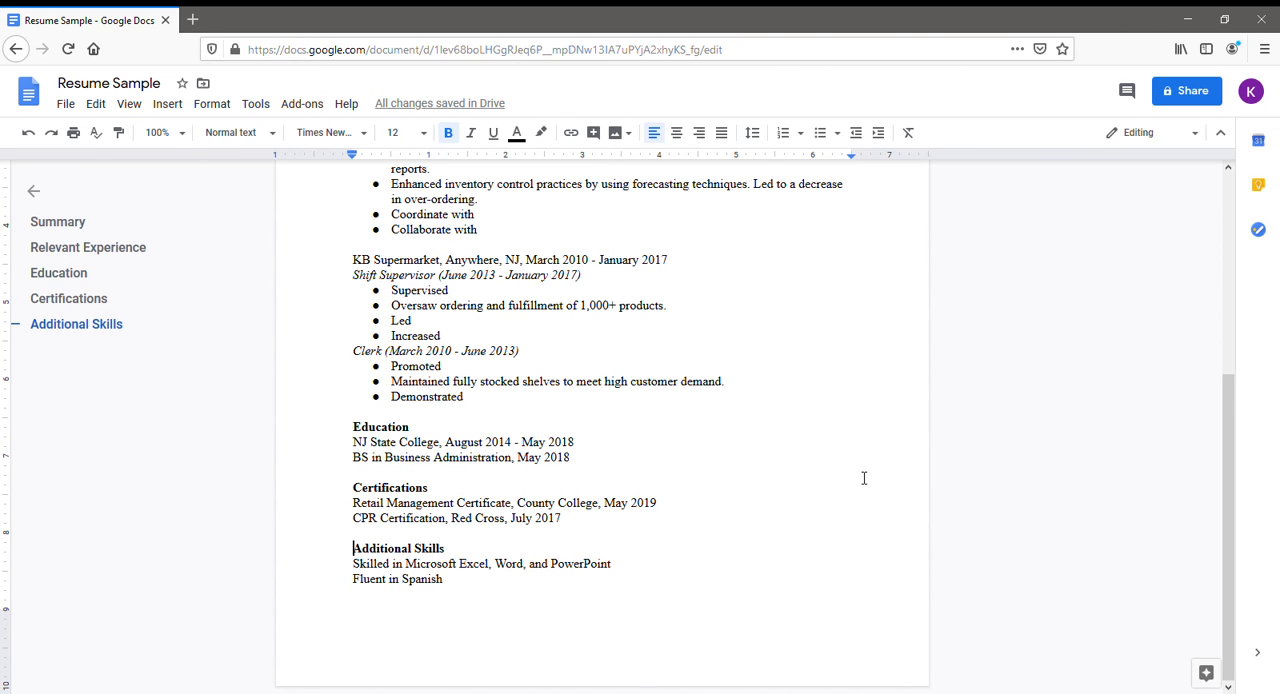
scroll(864, 478, up, 5)
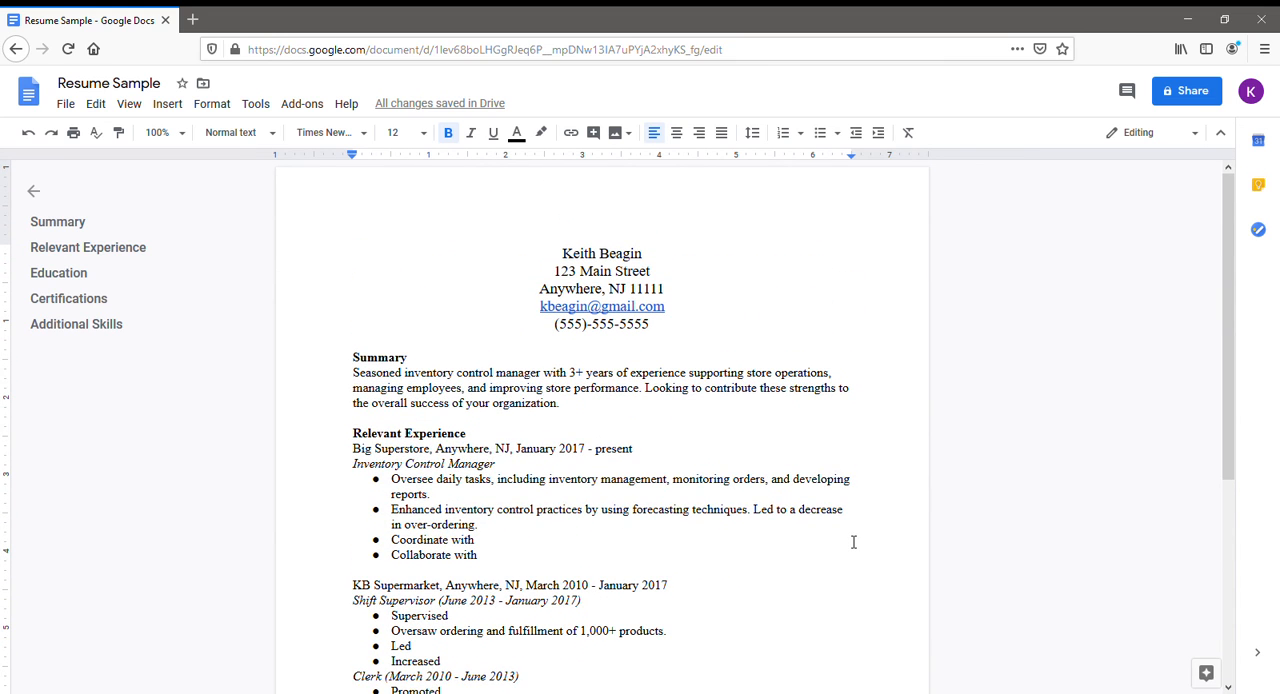
scroll(853, 542, down, 3)
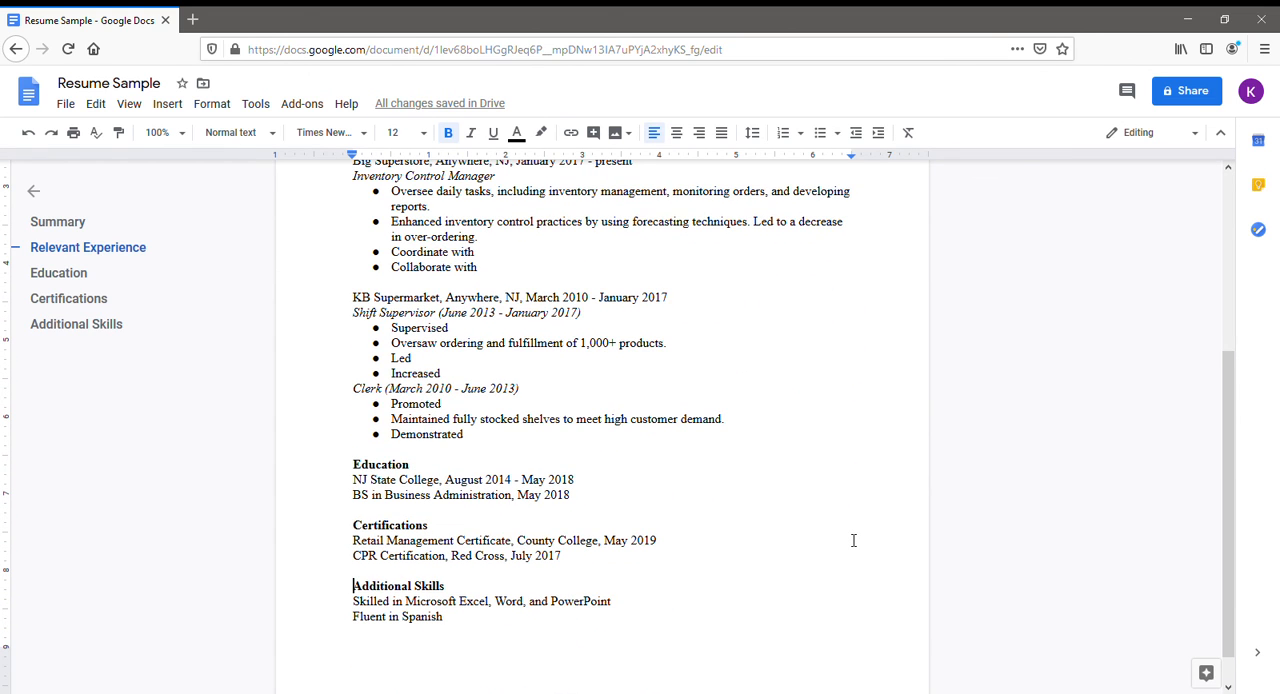
scroll(853, 540, down, 1)
scroll(853, 540, up, 5)
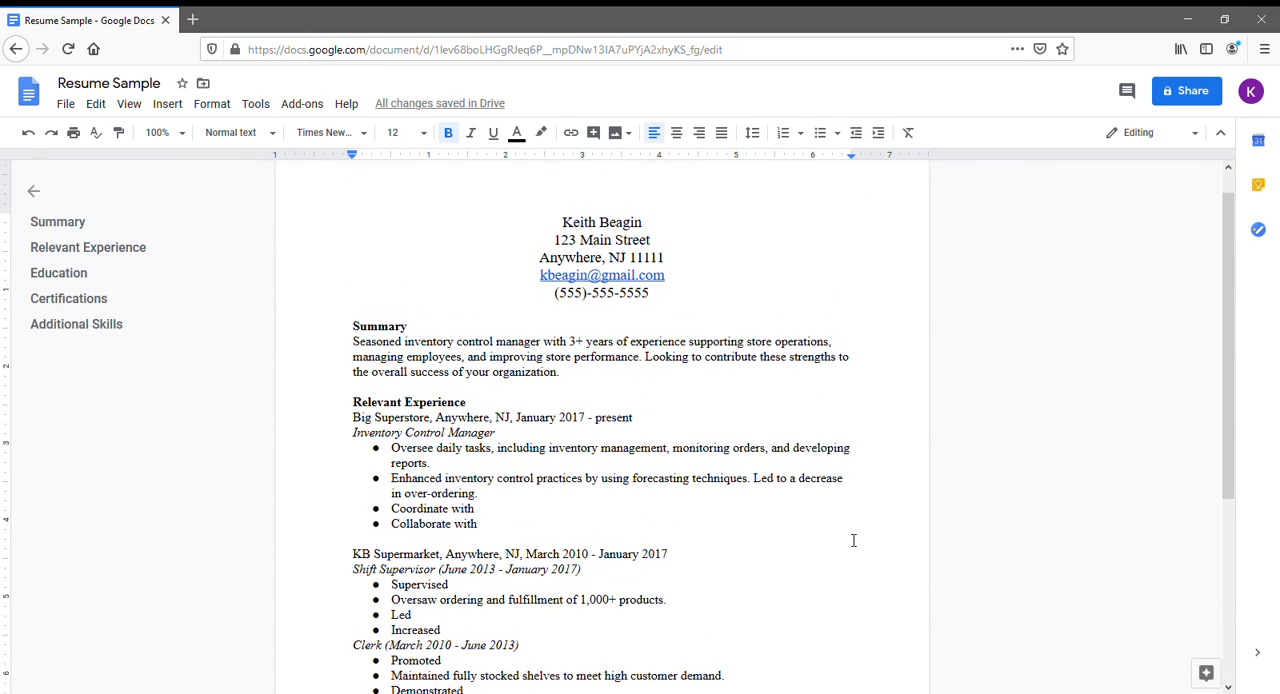
Apply a 1 pt solid black bottom paragraph border with 2 pt padding to the Summary heading.
scroll(853, 540, down, 2)
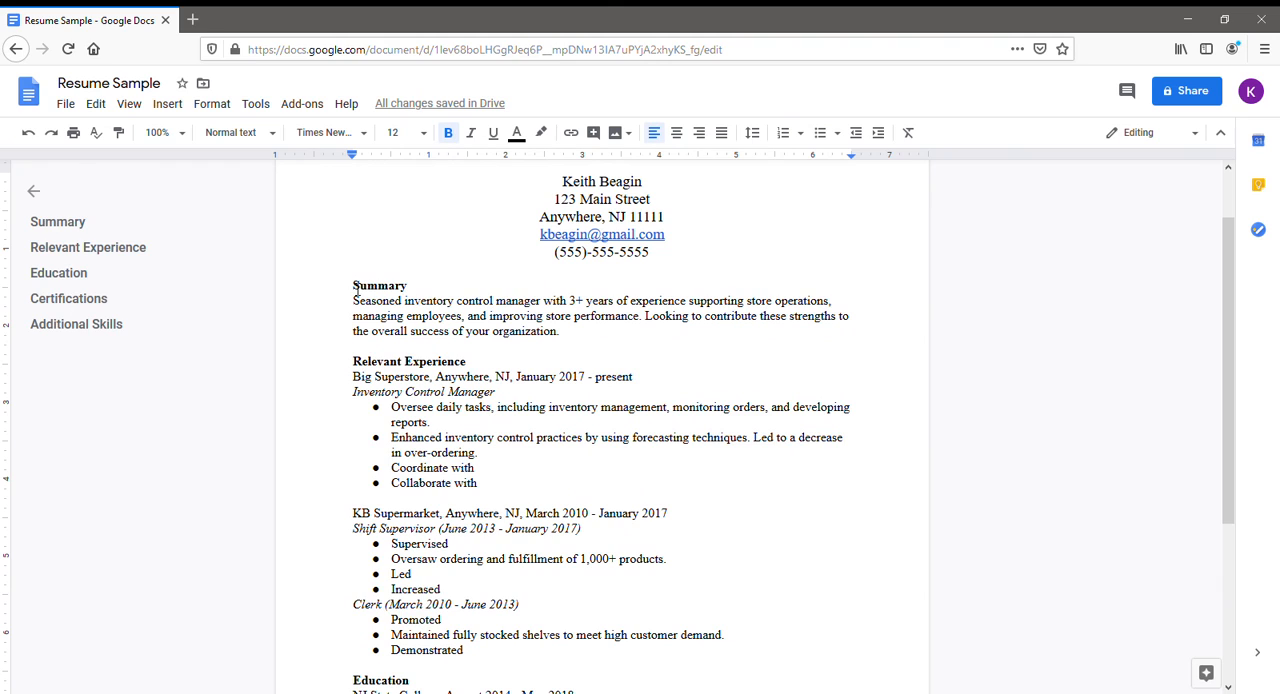
drag(355, 289, 414, 289)
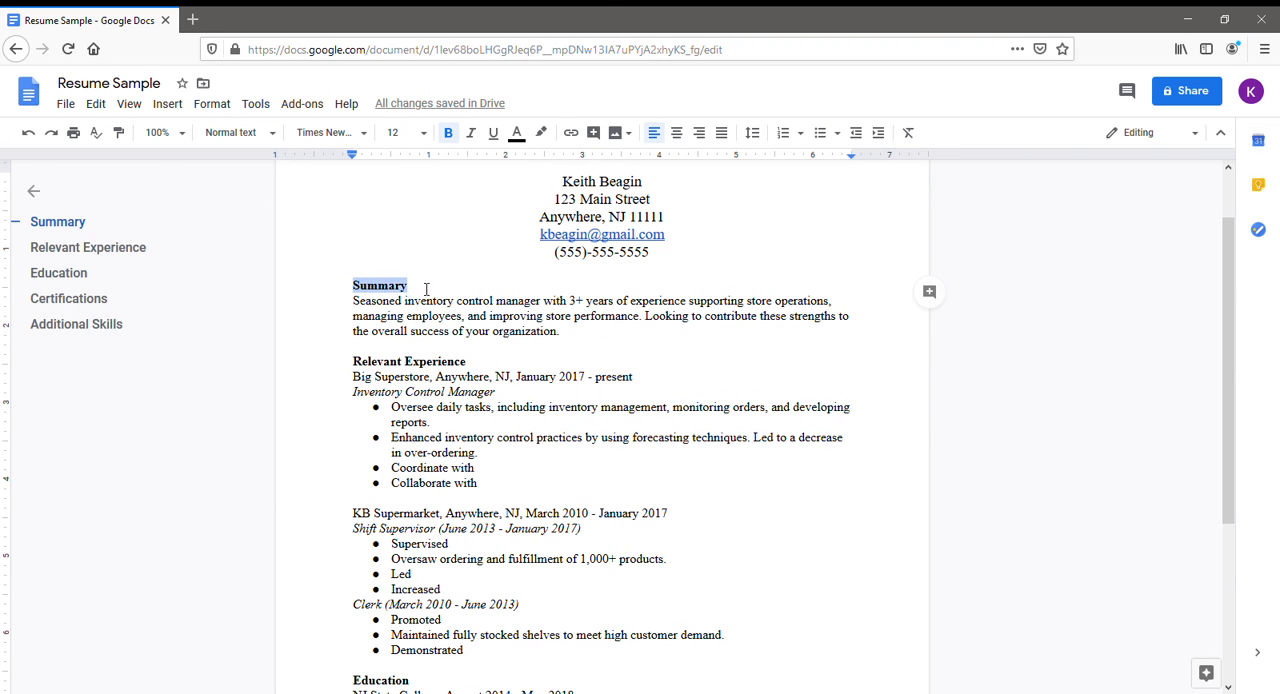
click(172, 110)
mouse_move(216, 112)
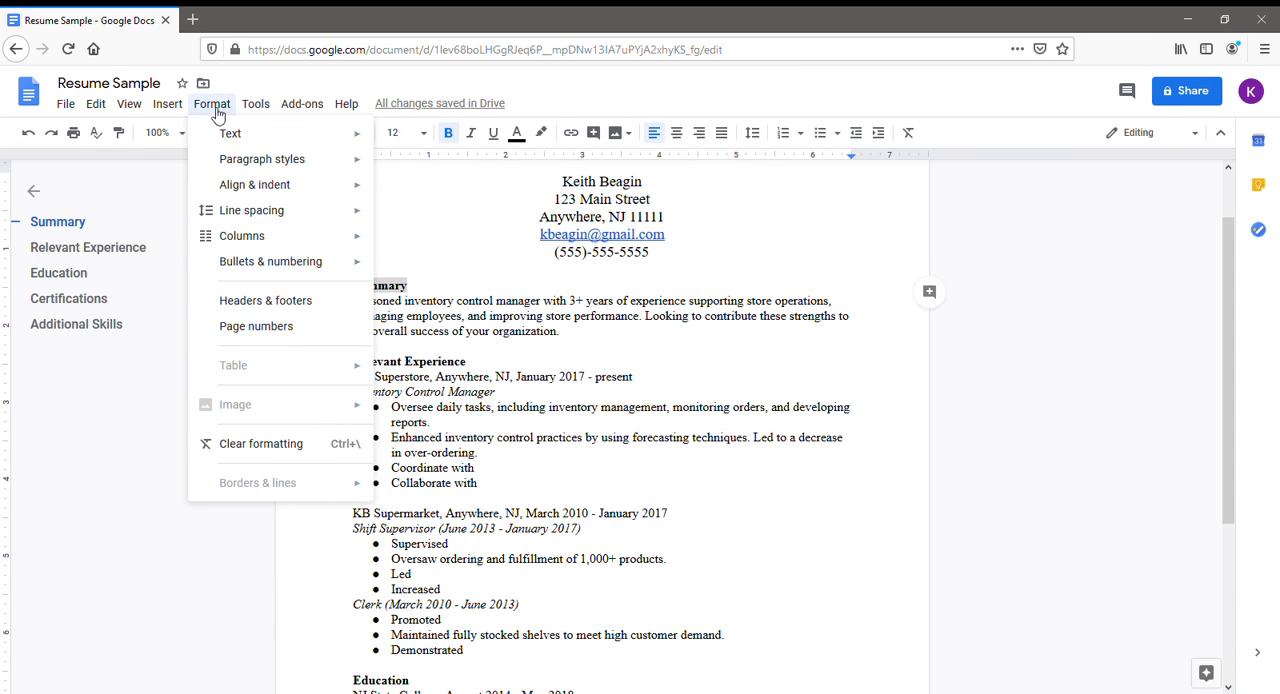
mouse_move(225, 139)
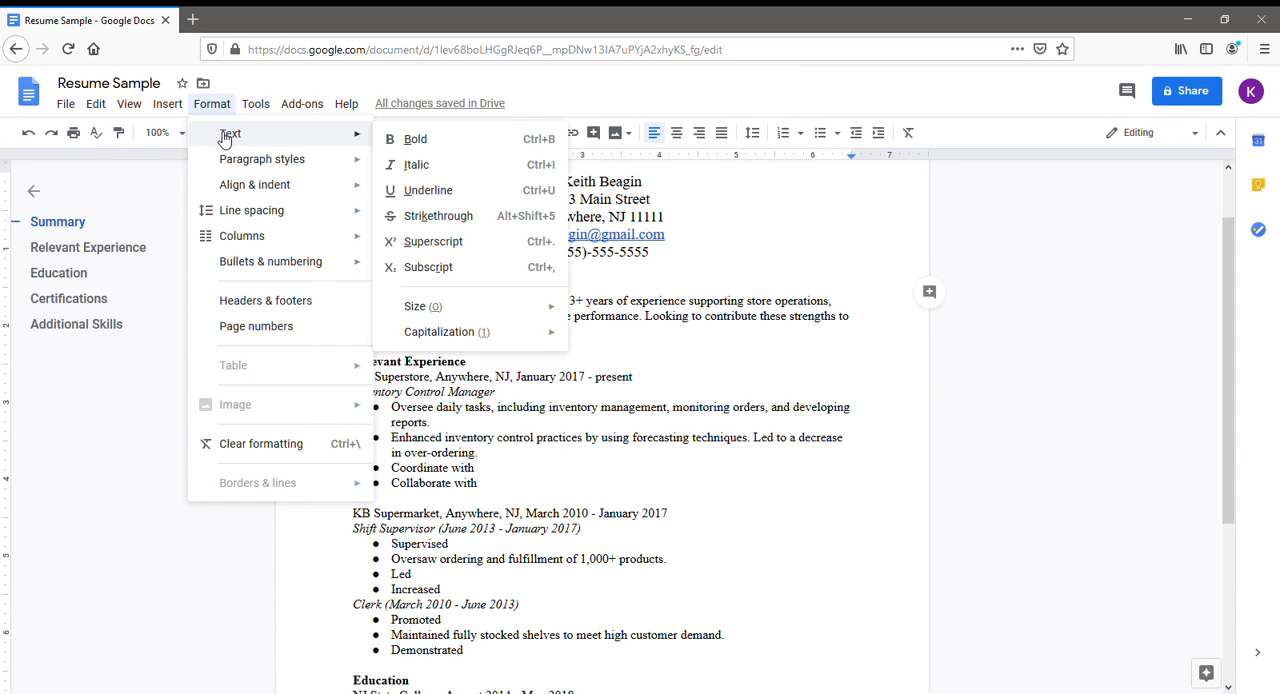
mouse_move(232, 162)
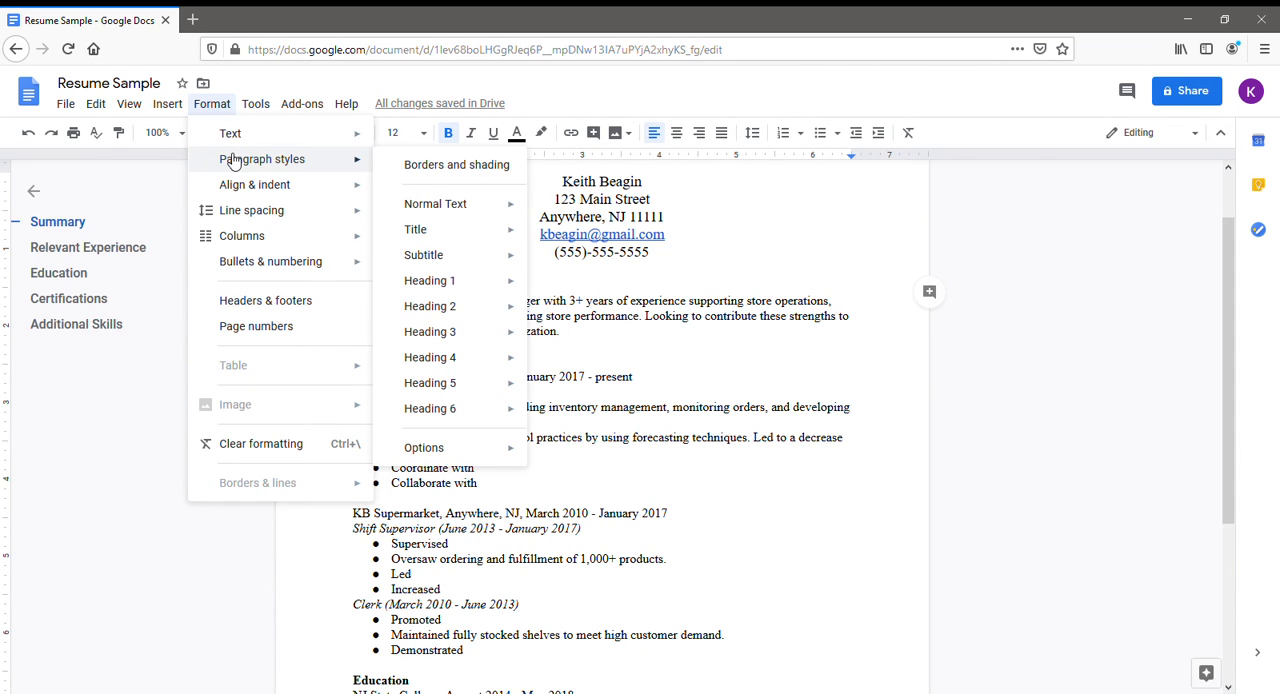
click(442, 170)
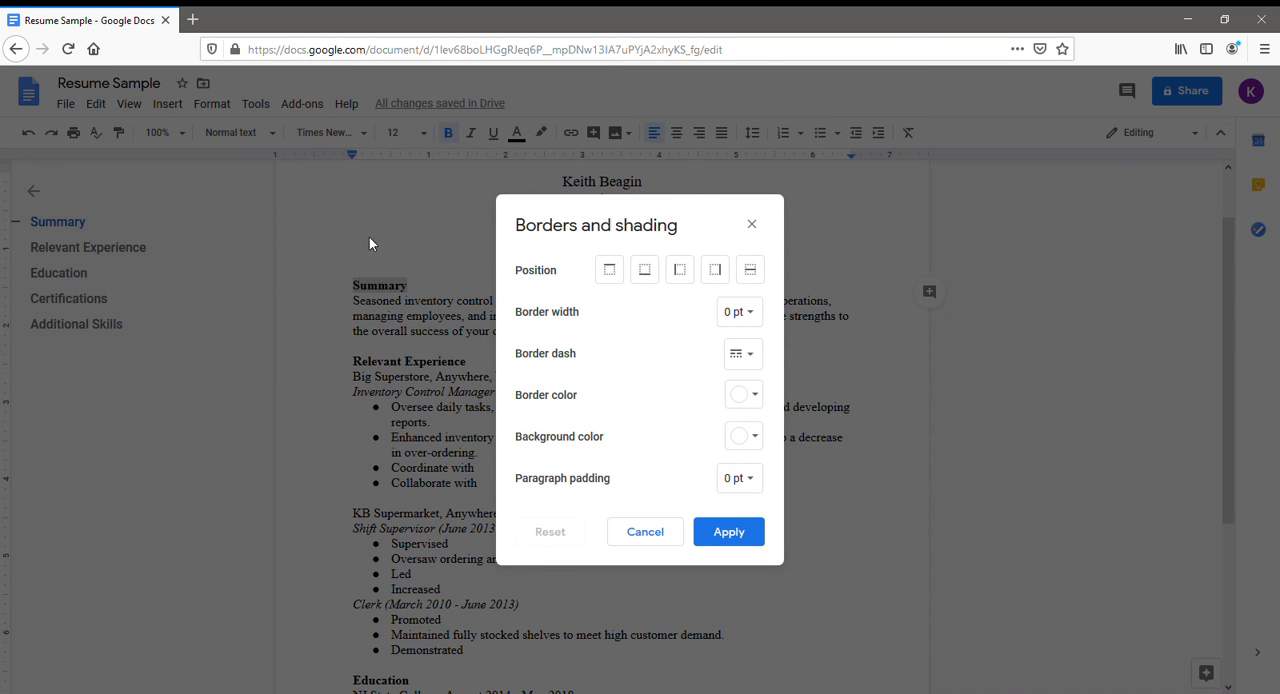
click(652, 276)
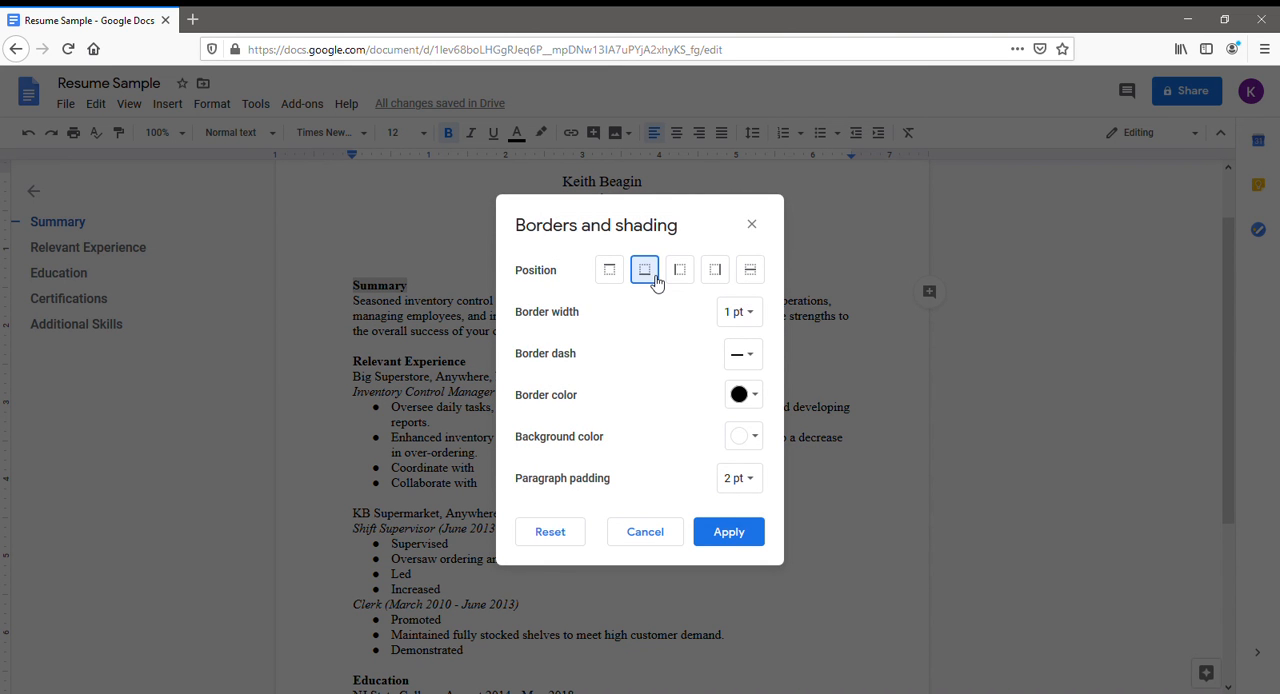
click(699, 540)
click(584, 350)
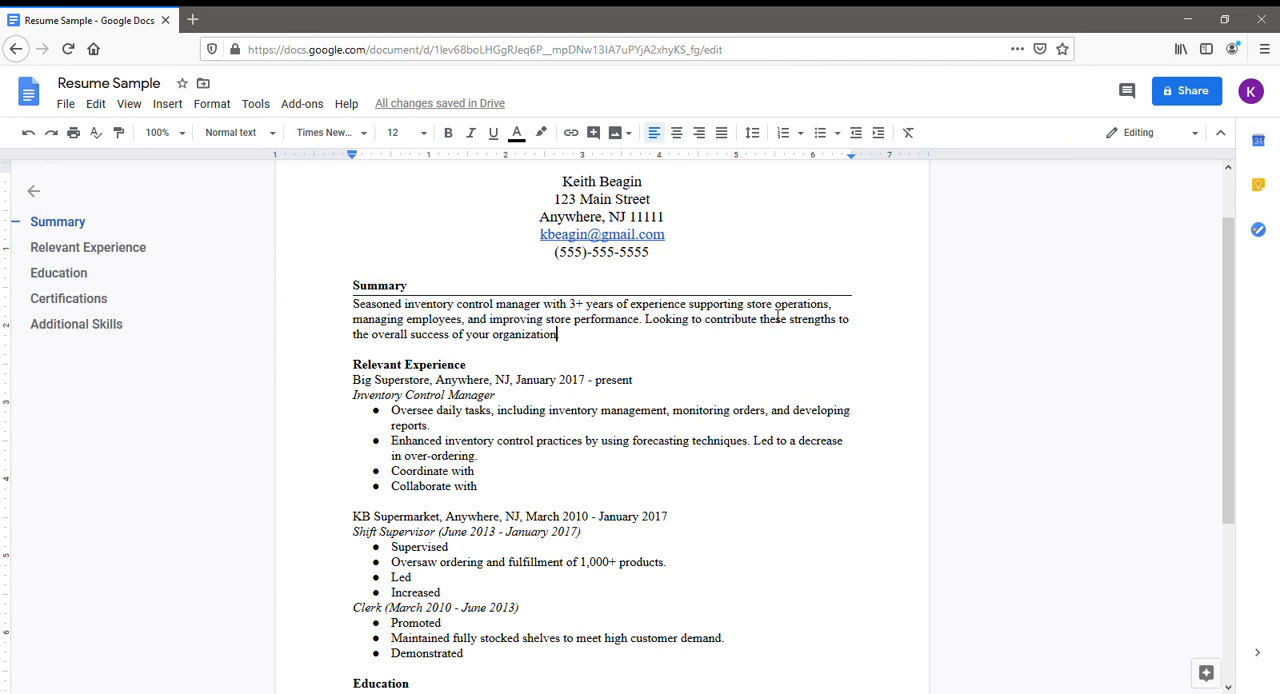
Apply a 1 pt solid black bottom paragraph border with 2 pt padding to the Relevant Experience heading.
drag(355, 372, 478, 372)
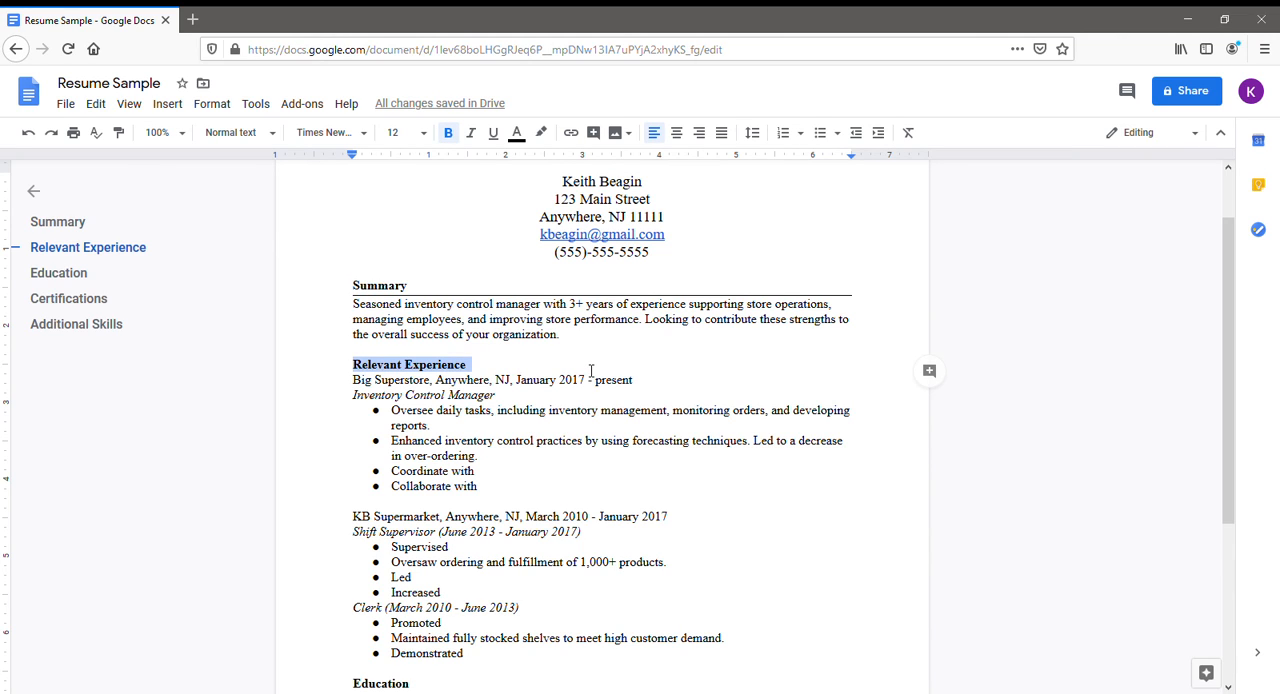
click(222, 104)
mouse_move(289, 160)
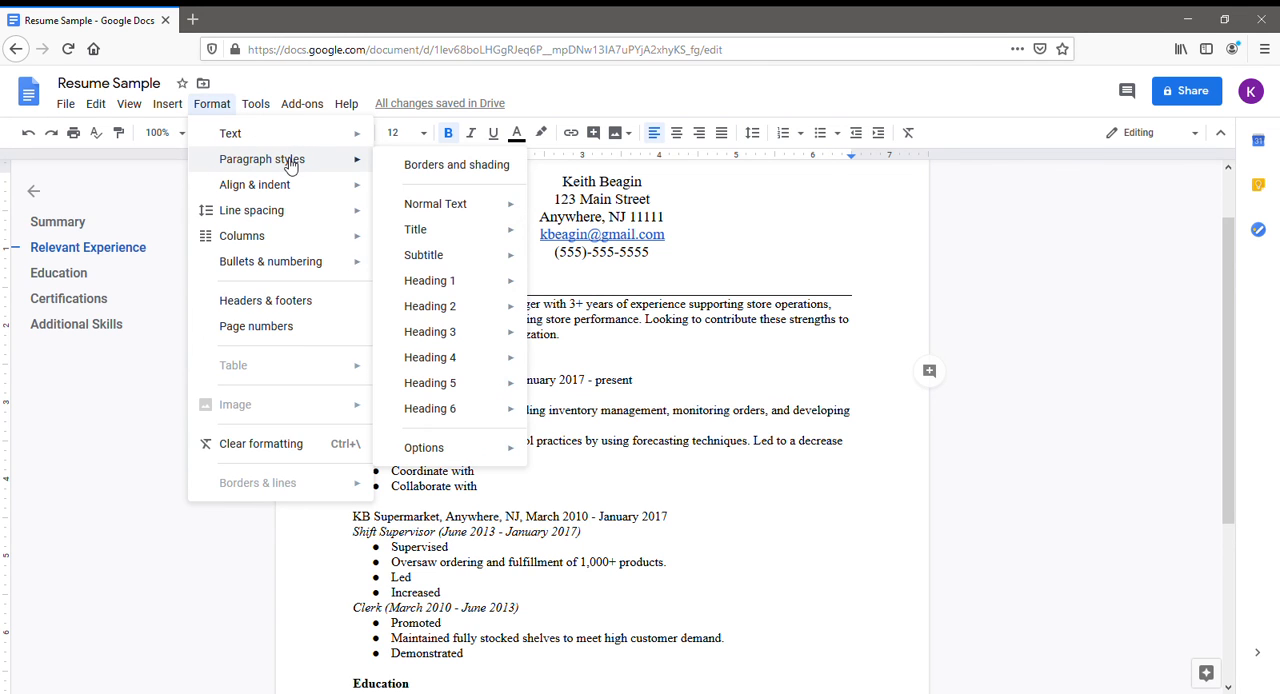
click(414, 166)
click(644, 270)
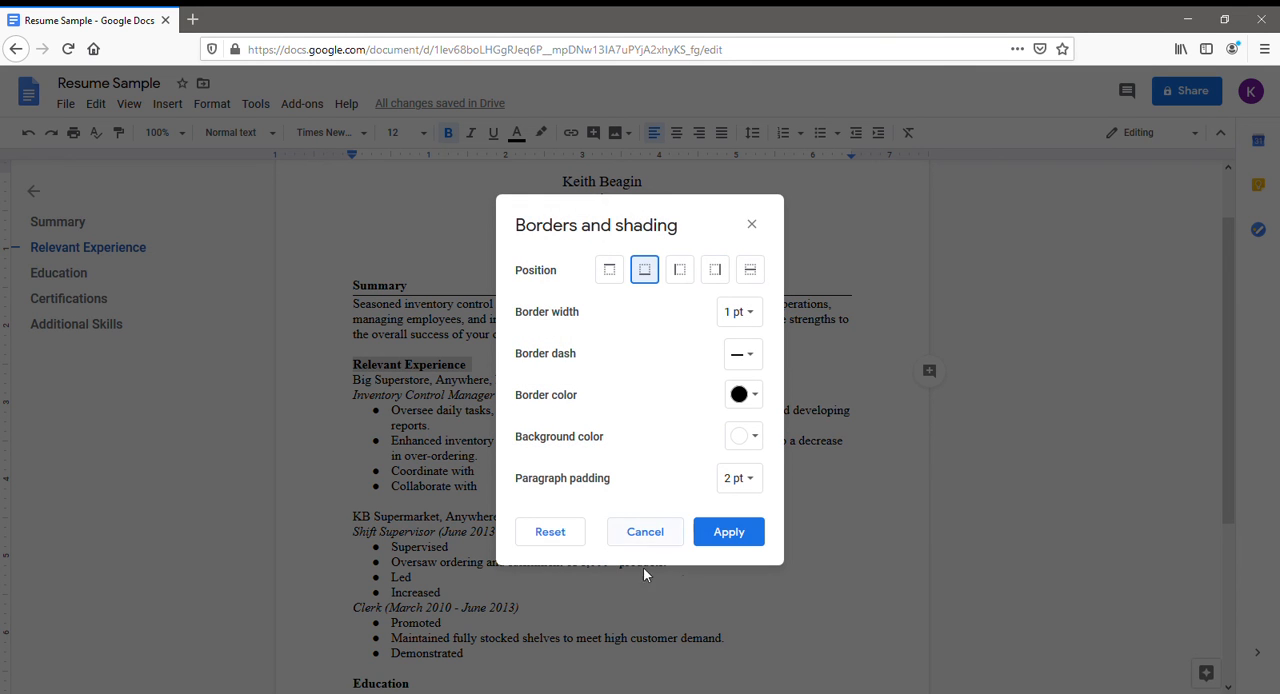
click(729, 532)
Apply a 1 pt solid black bottom paragraph border with 2 pt padding to the Education heading.
scroll(600, 450, down, 5)
click(356, 401)
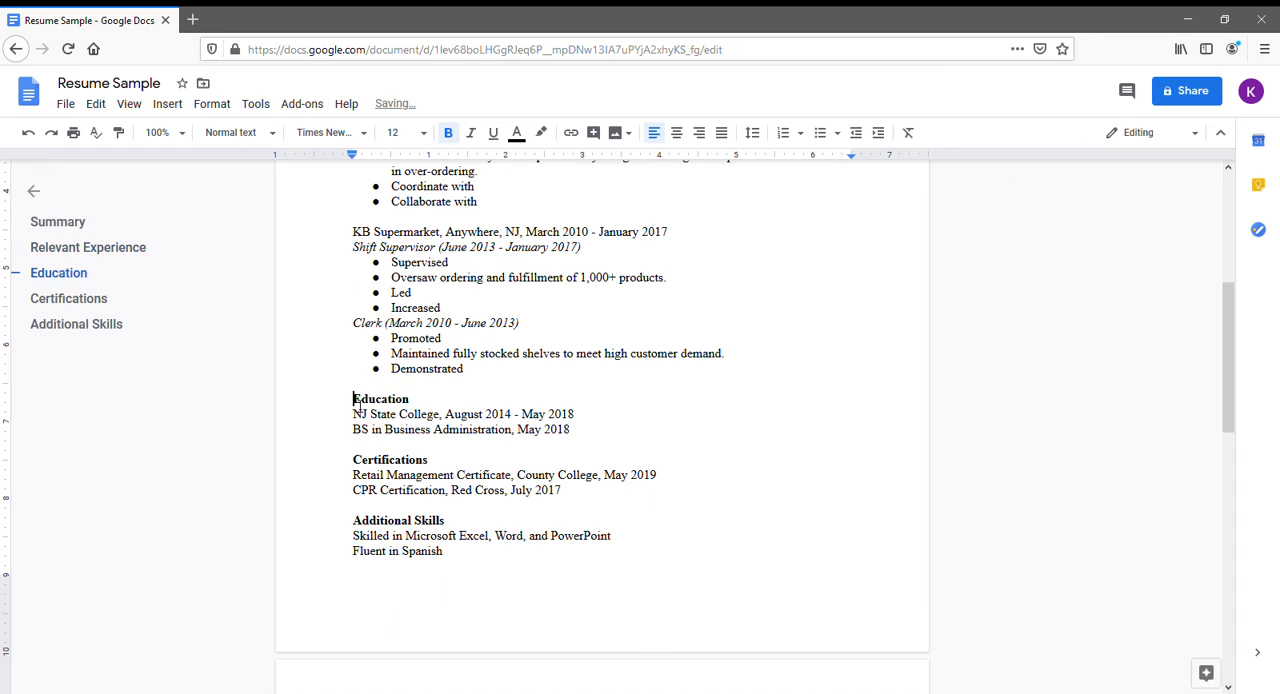
drag(356, 401, 412, 401)
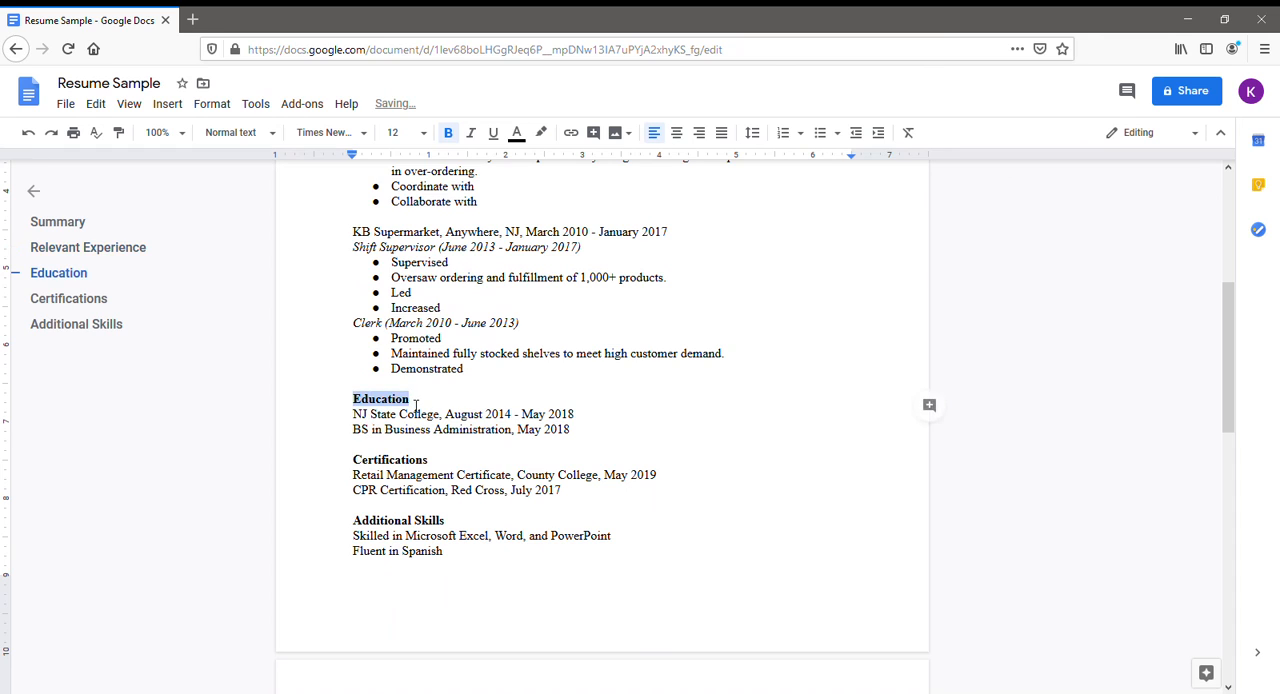
click(212, 104)
mouse_move(226, 157)
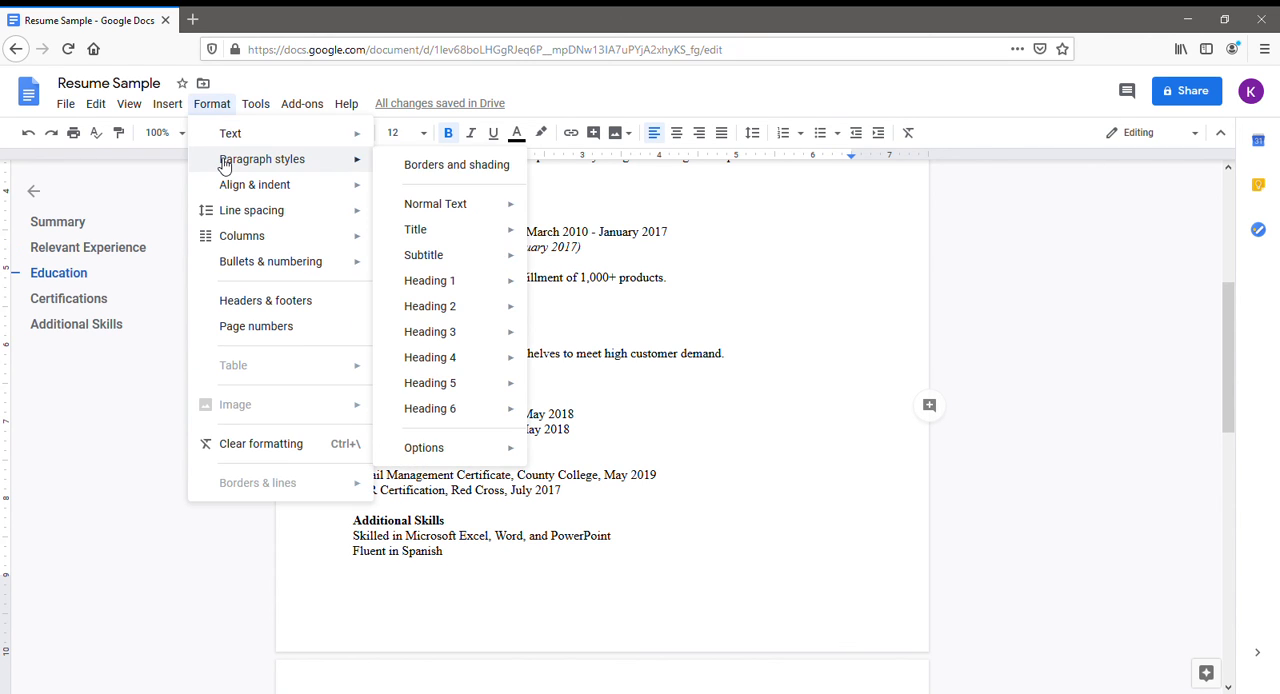
click(451, 168)
click(645, 270)
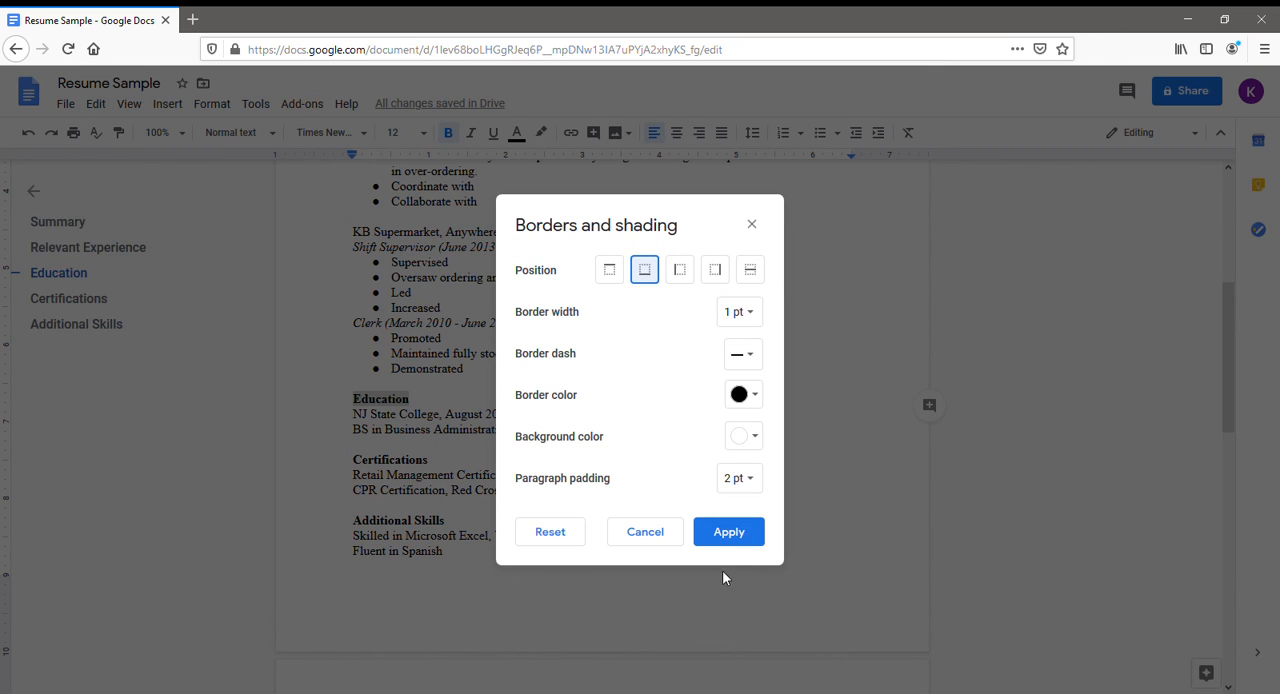
click(729, 532)
Apply a 1 pt solid black bottom paragraph border with 2 pt padding to the Certifications heading.
drag(354, 465, 442, 467)
click(212, 104)
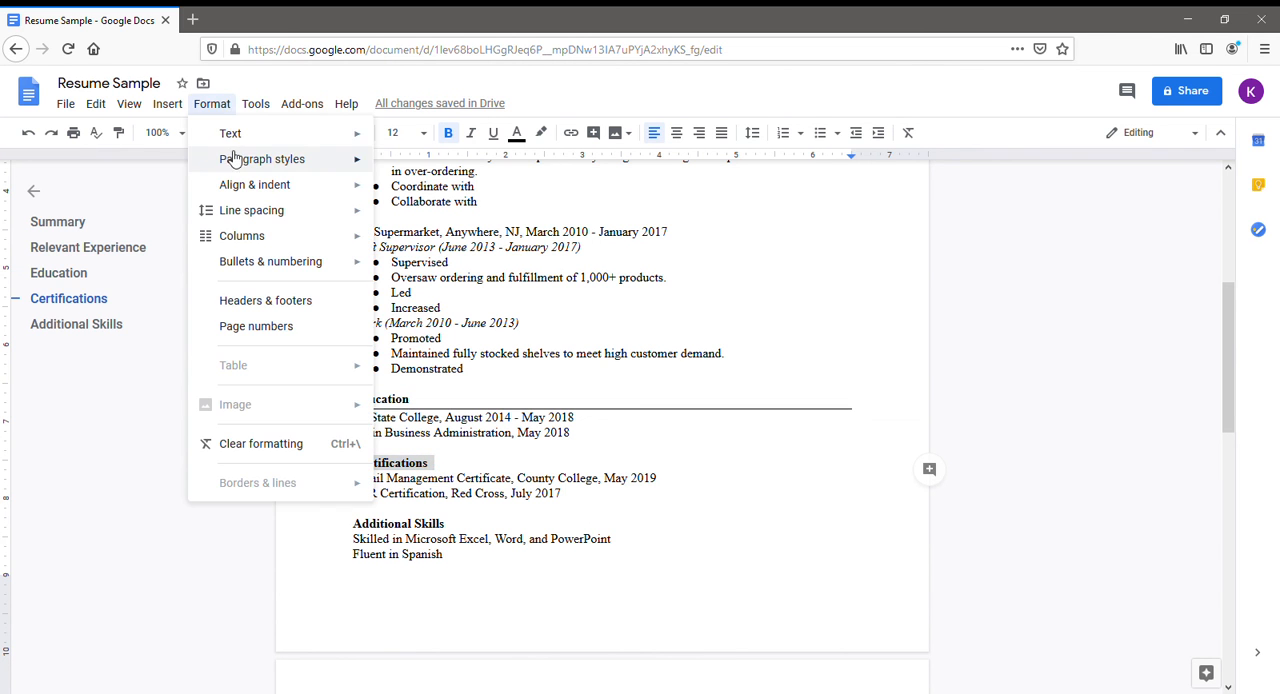
mouse_move(320, 163)
click(422, 162)
click(648, 270)
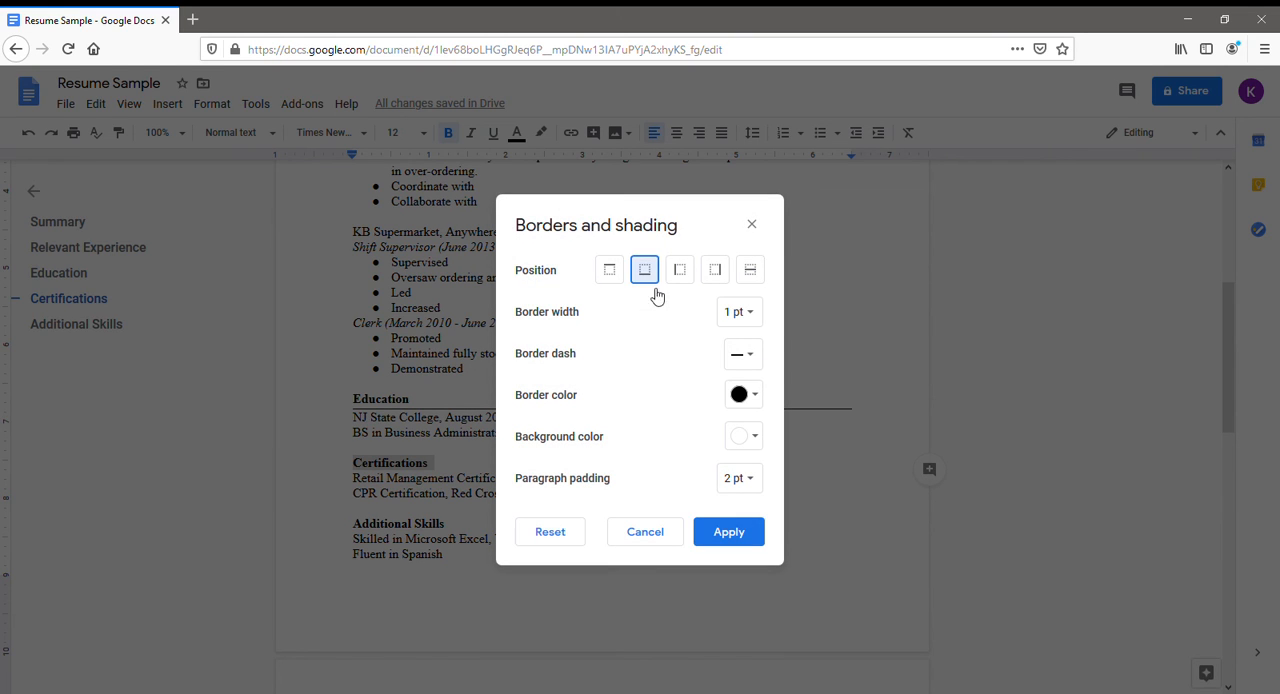
click(727, 534)
Apply a 1 pt solid black bottom paragraph border with 2 pt padding to the Additional Skills heading.
drag(354, 527, 446, 527)
click(212, 104)
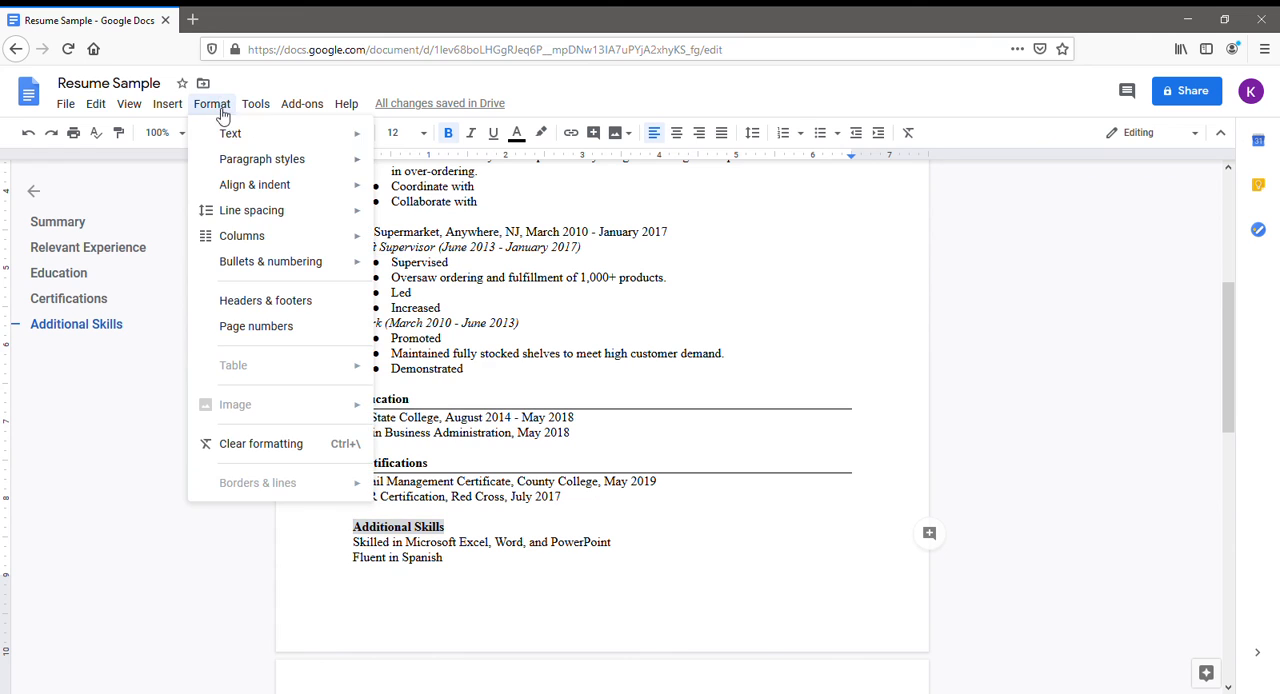
mouse_move(223, 161)
click(428, 165)
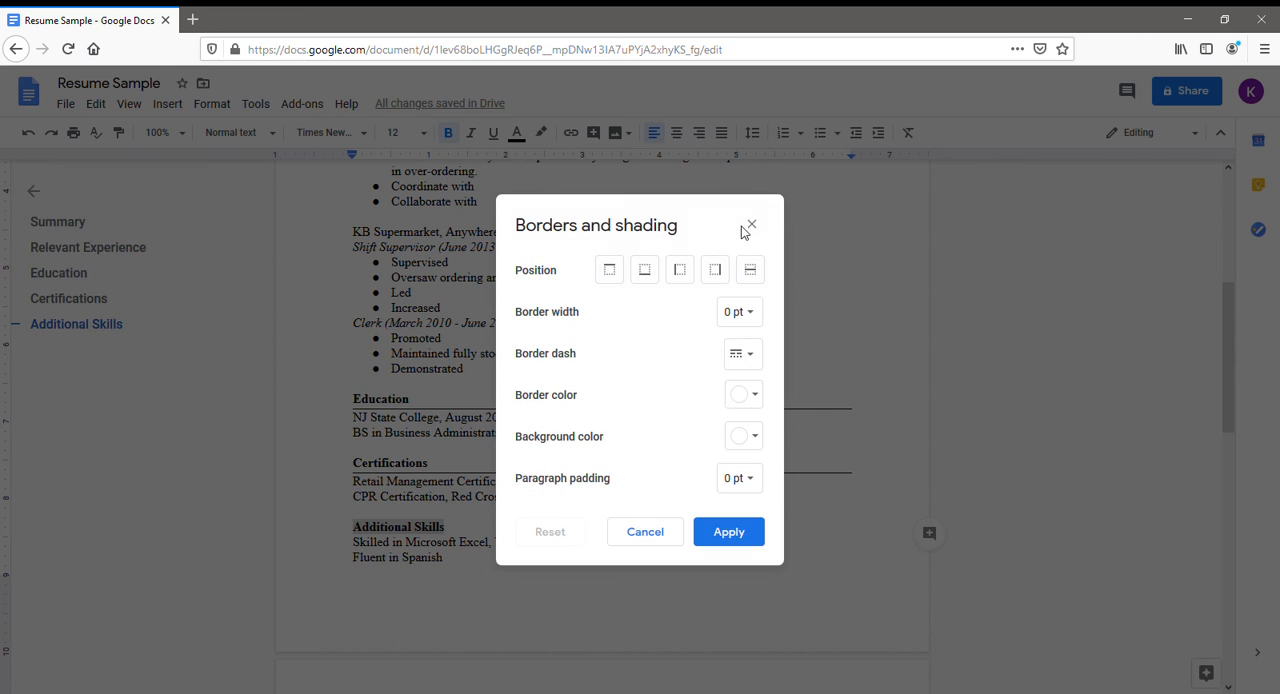
click(646, 274)
click(713, 540)
click(714, 580)
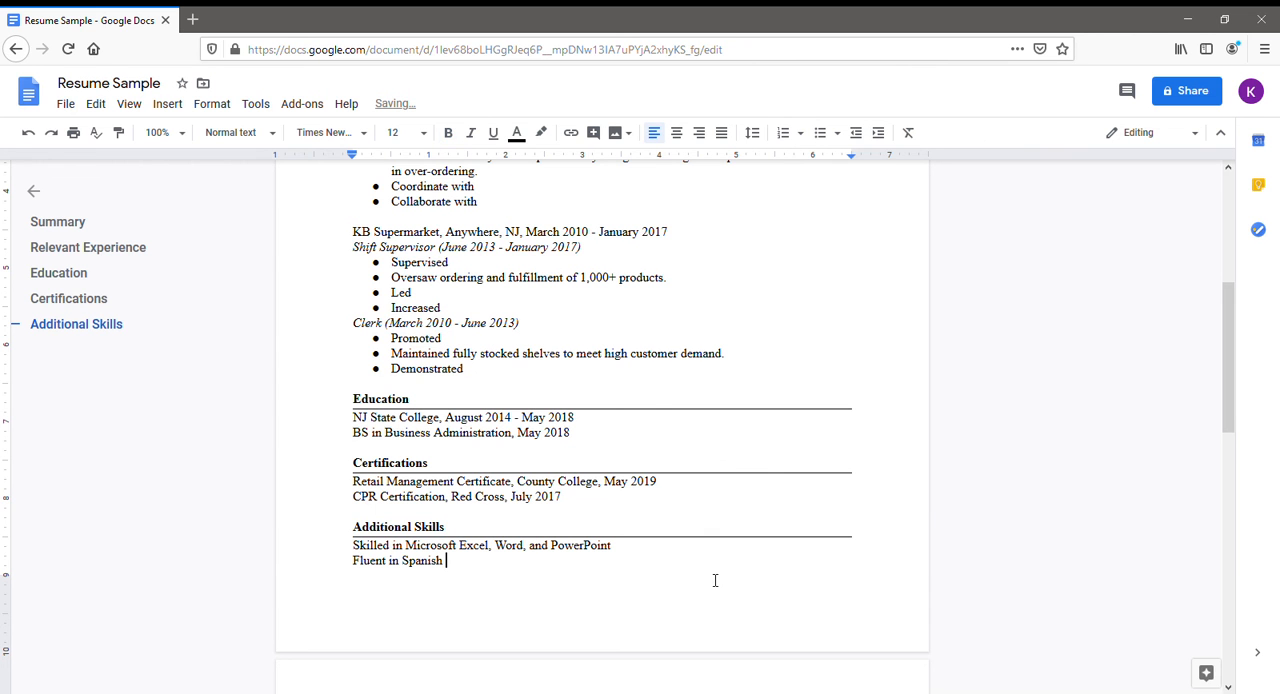
Review the finished resume and download it as a PDF document (.pdf).
scroll(715, 580, up, 5)
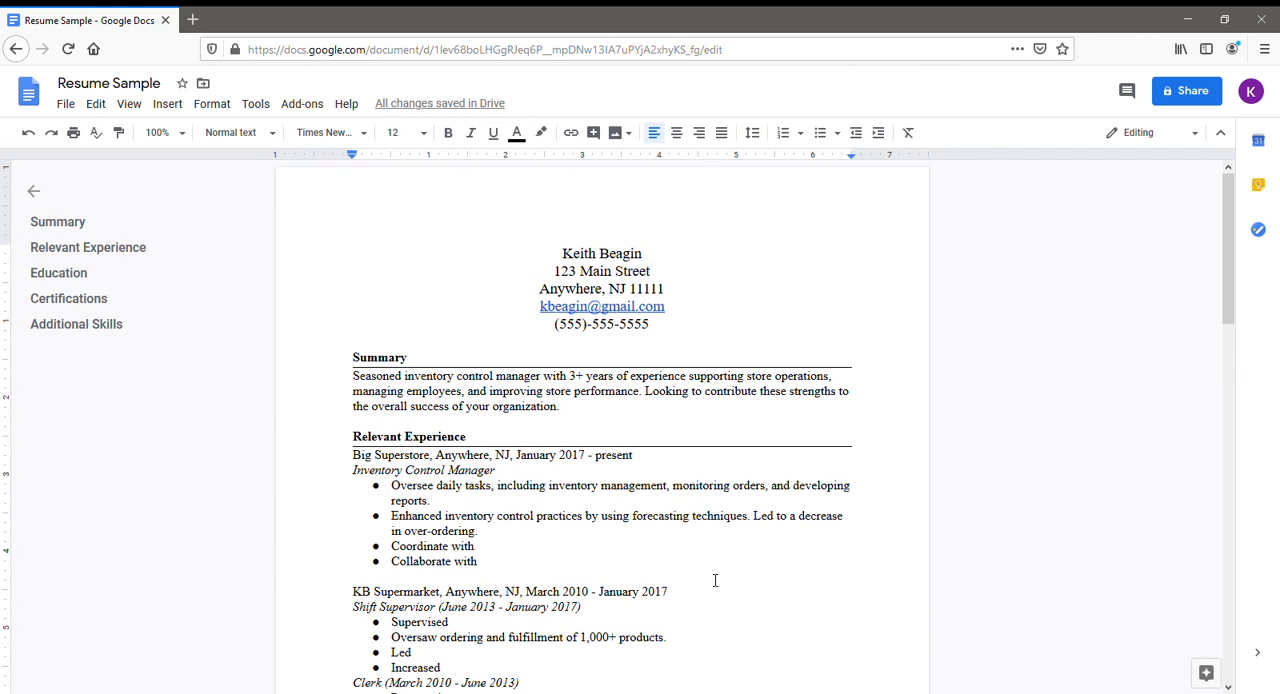
scroll(715, 580, down, 2)
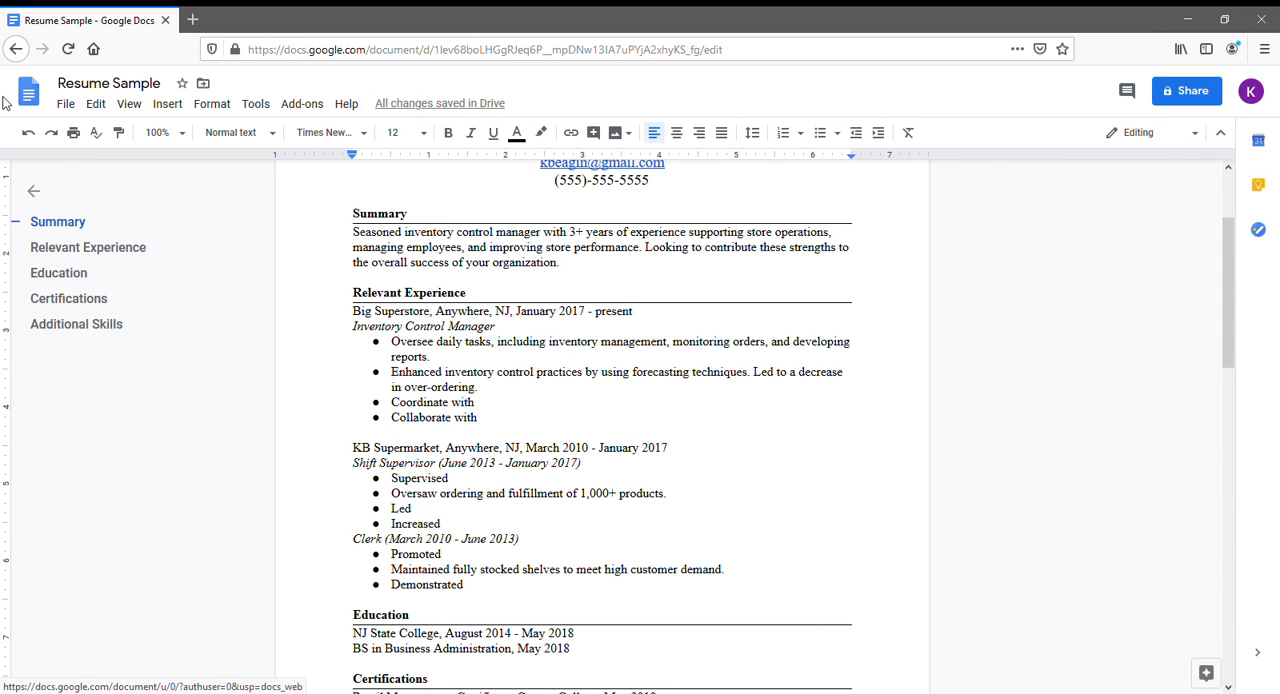
click(65, 104)
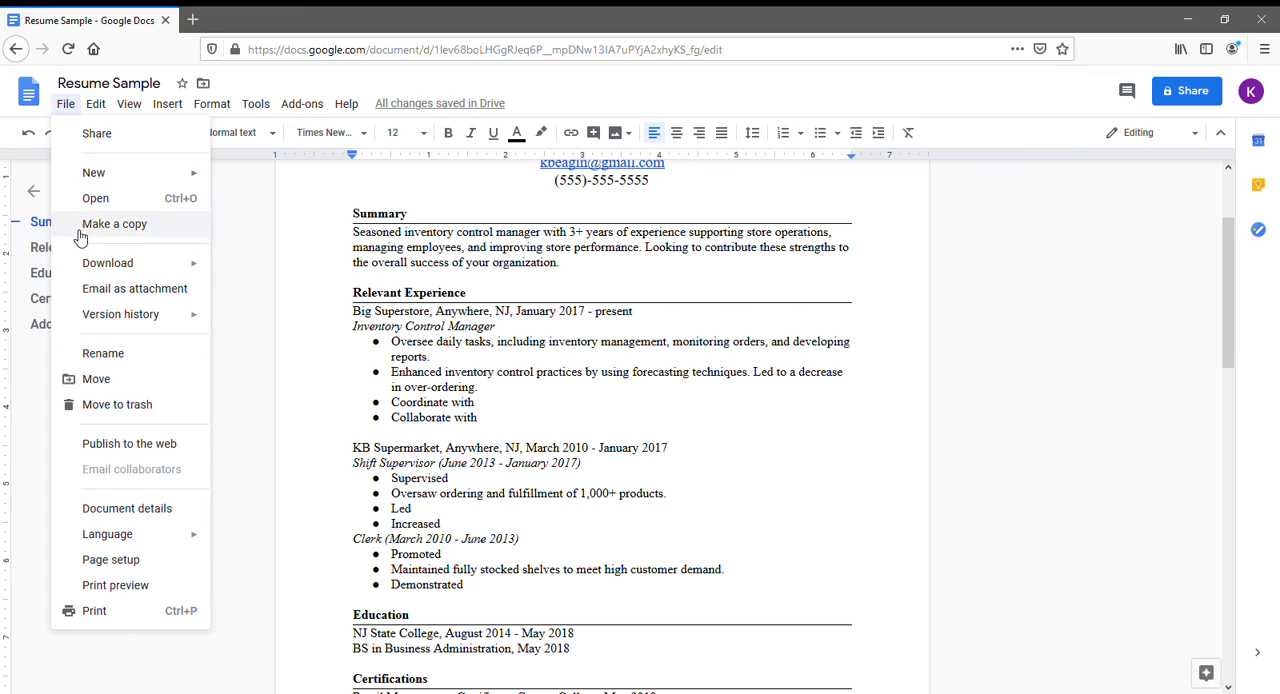
mouse_move(81, 270)
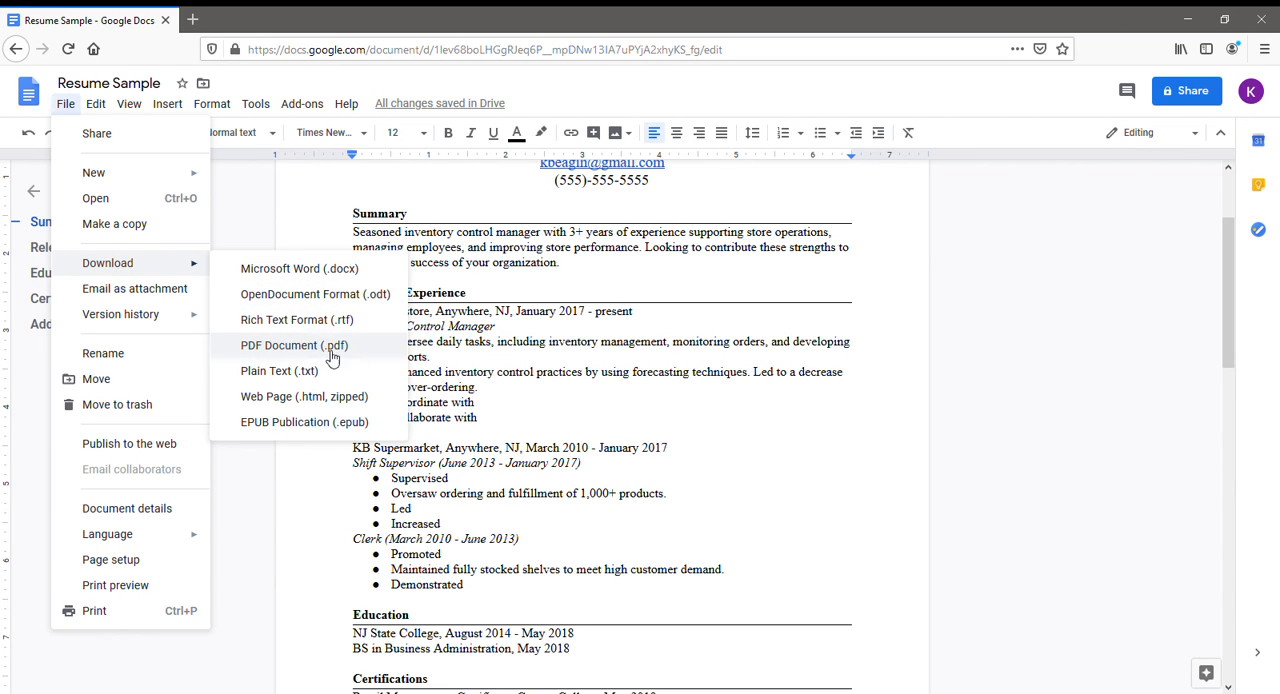
click(380, 359)
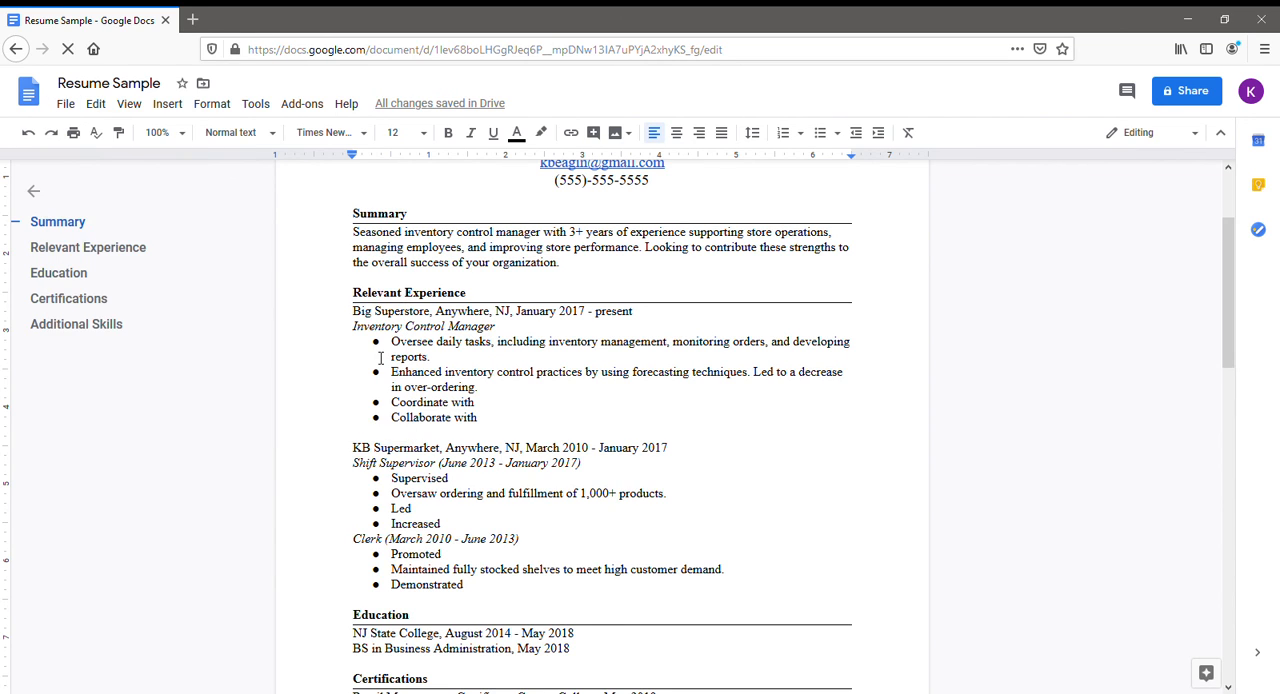
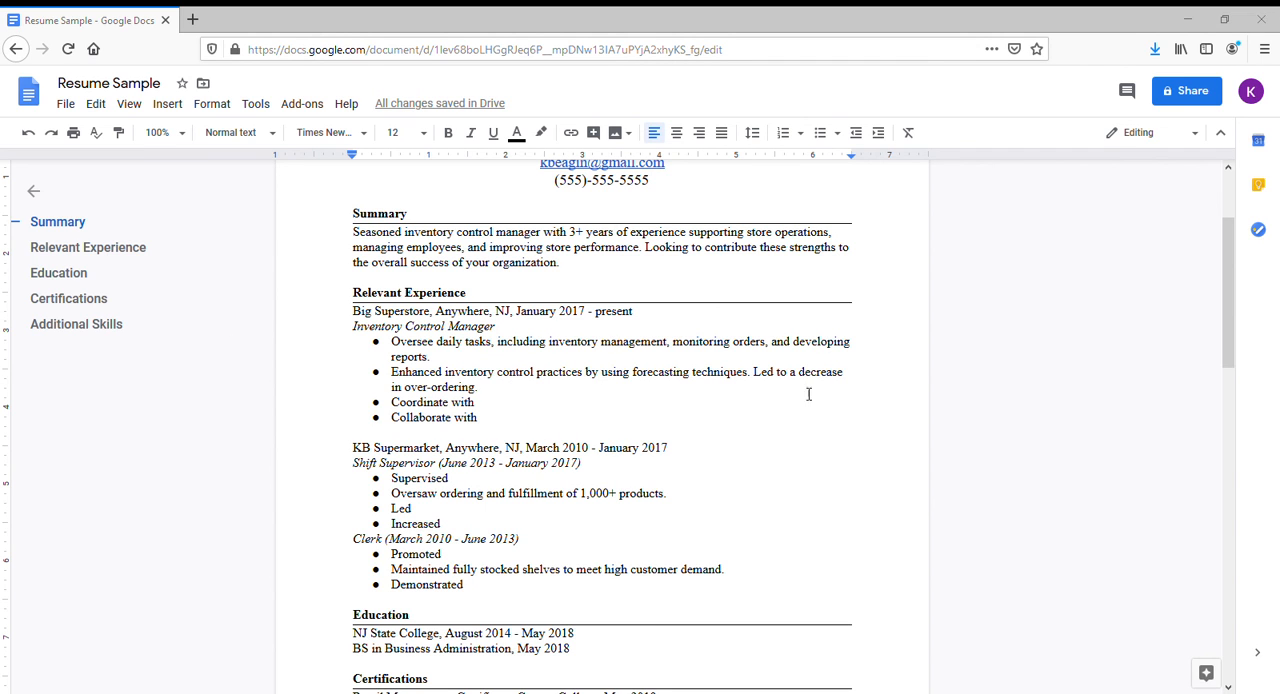
Remove the blank second page after the Additional Skills section by deleting the empty space there.
scroll(731, 523, down, 6)
scroll(537, 362, up, 2)
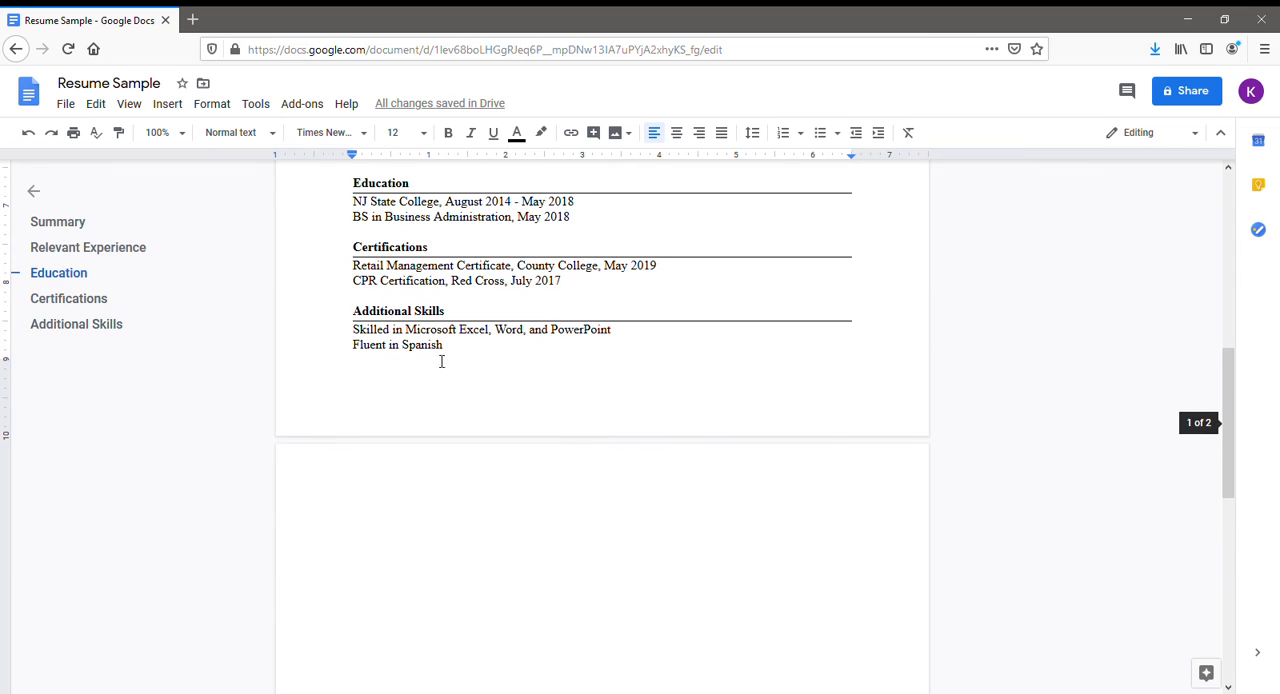
click(485, 547)
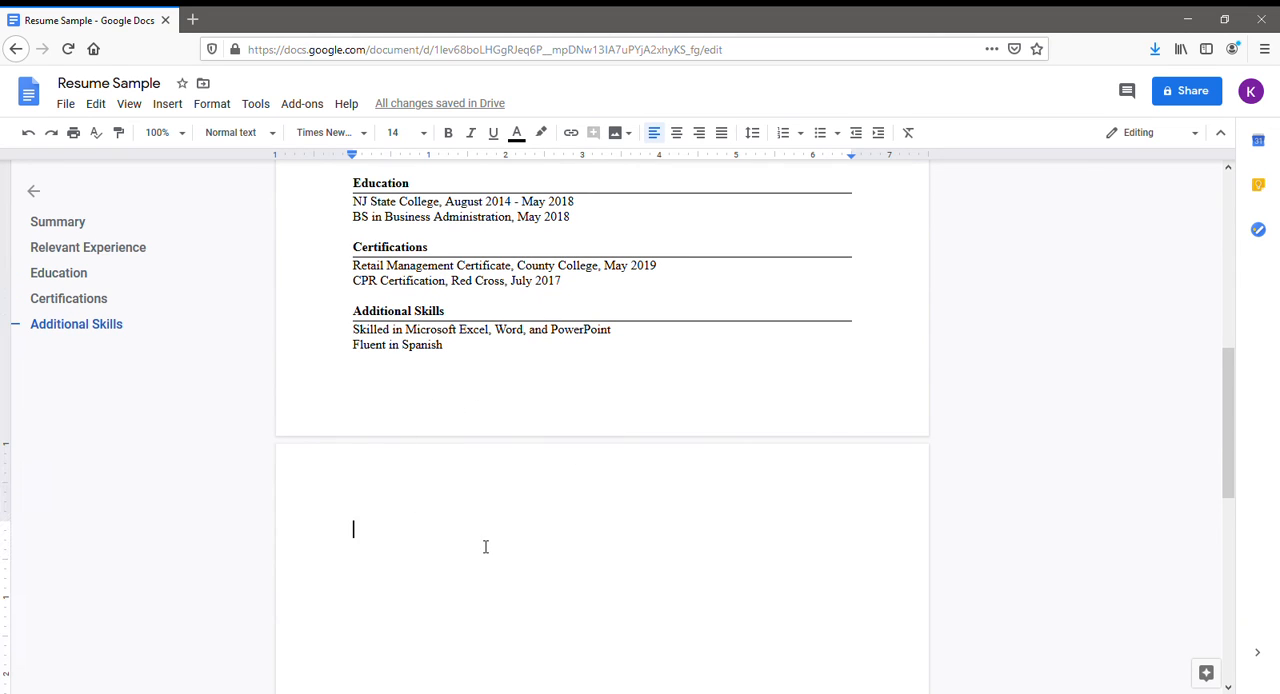
key(BackSpace)
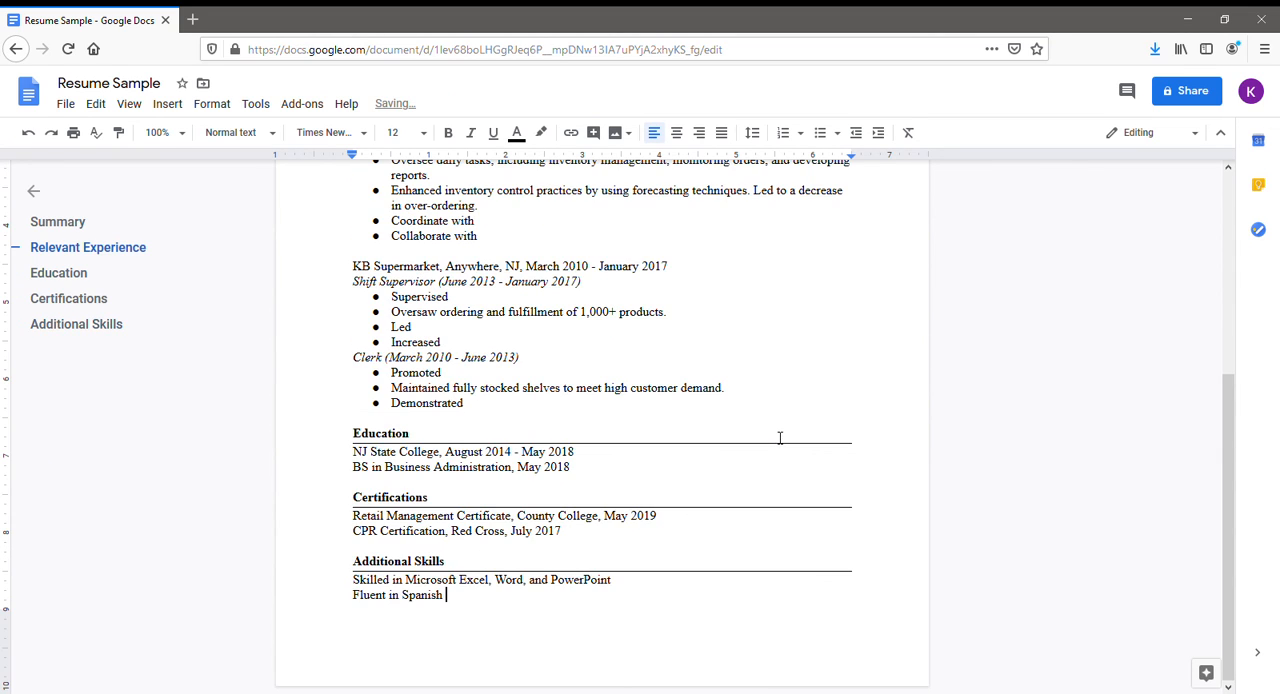
Download the one-page resume again as a PDF document (.pdf).
scroll(790, 490, up, 5)
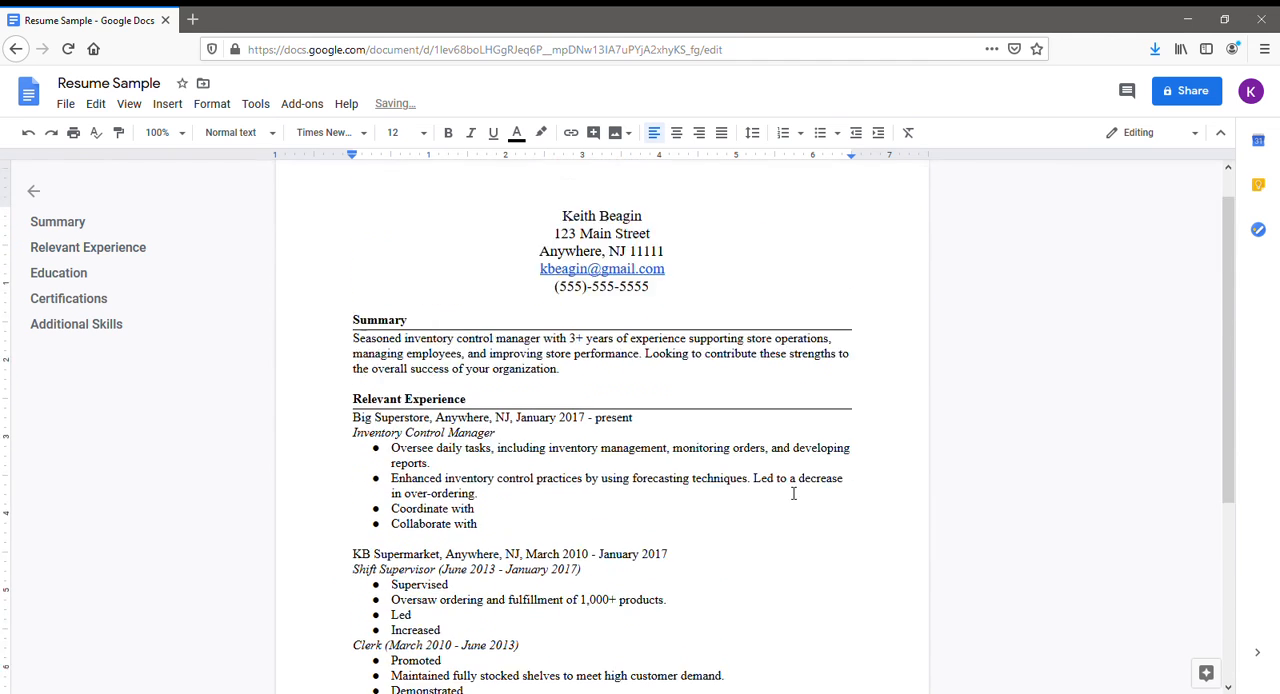
click(64, 104)
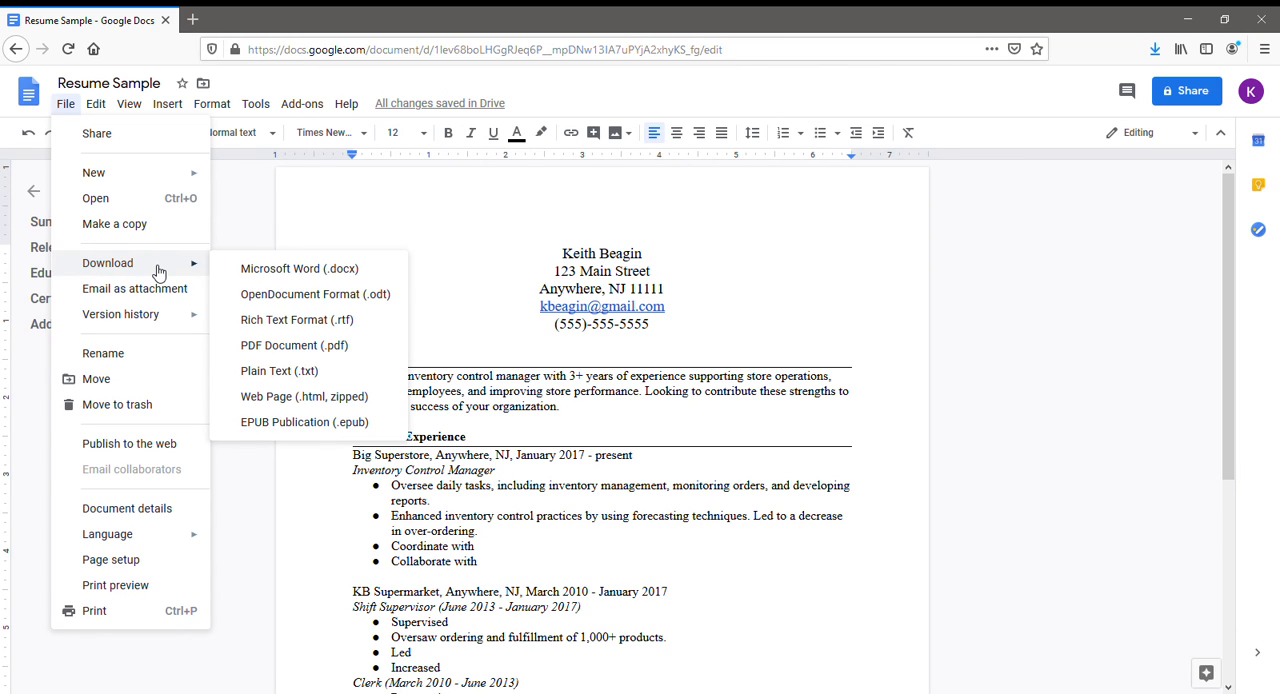
click(305, 348)
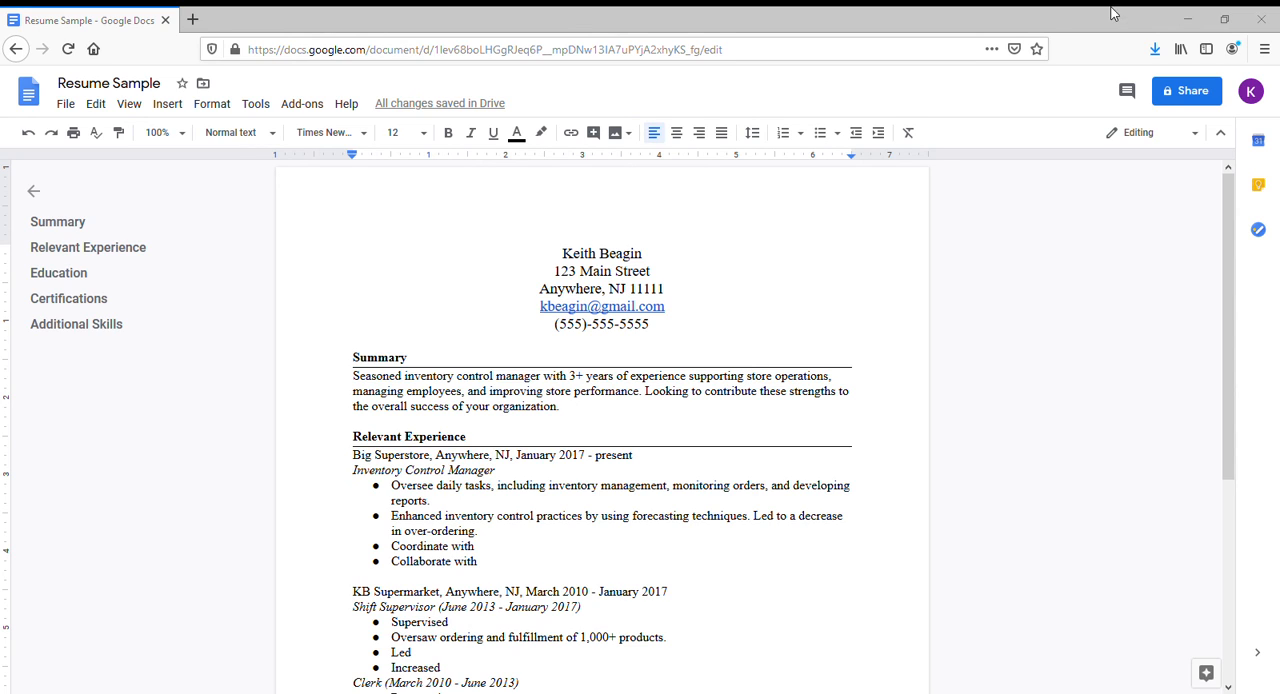
click(1194, 28)
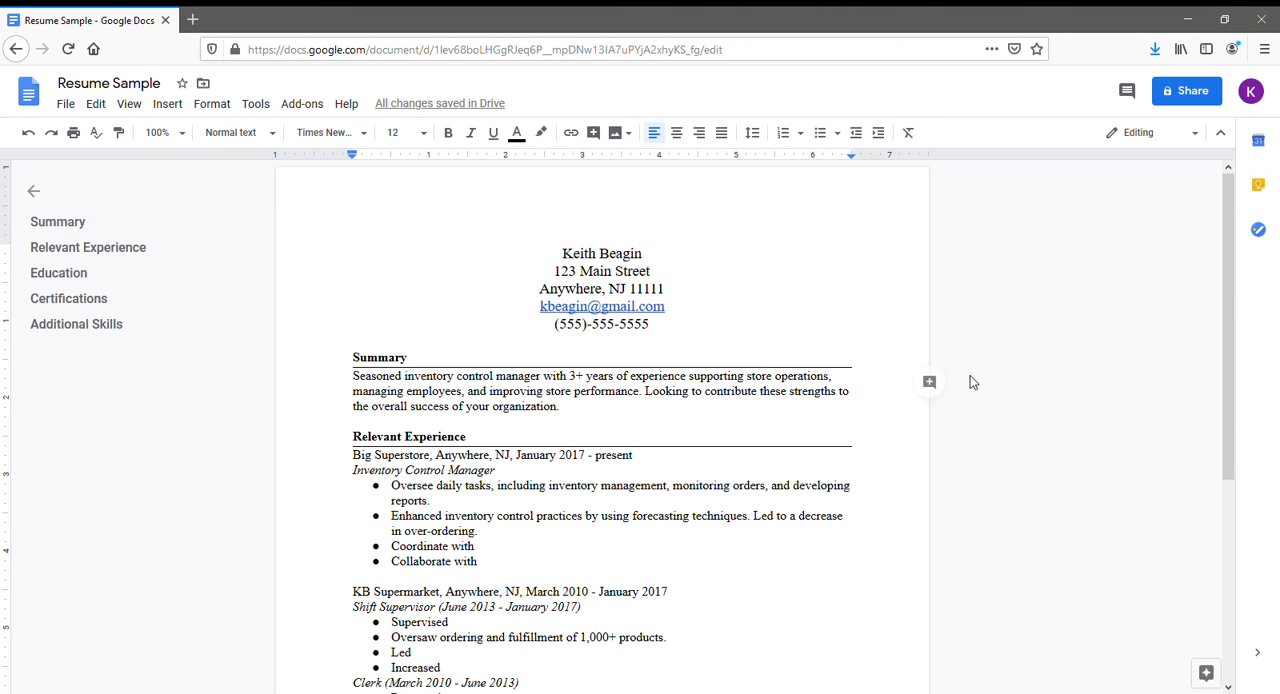